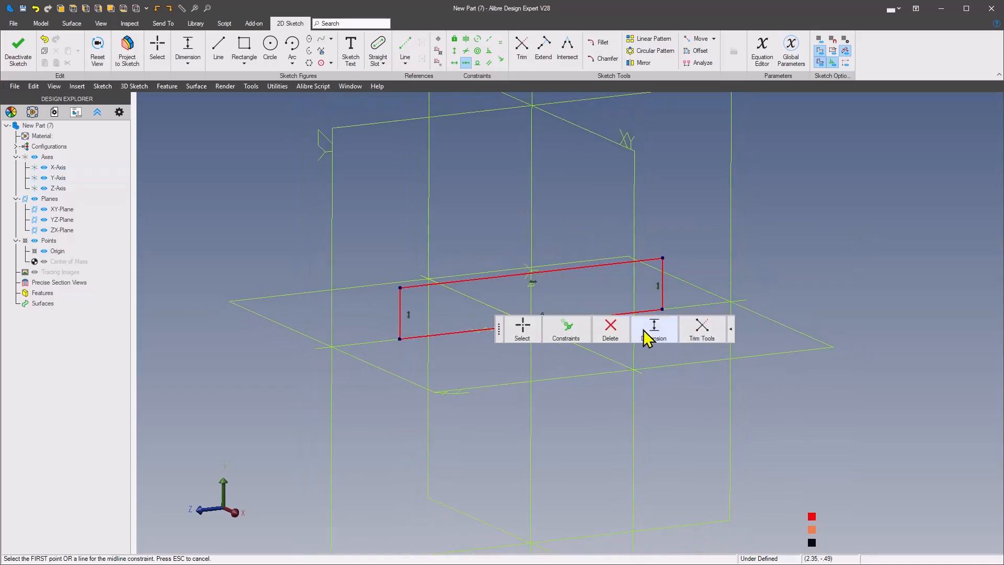
- Dimension the rectangle's bottom edge to a length of 2.625
{"action": "key", "text": "Escape"}
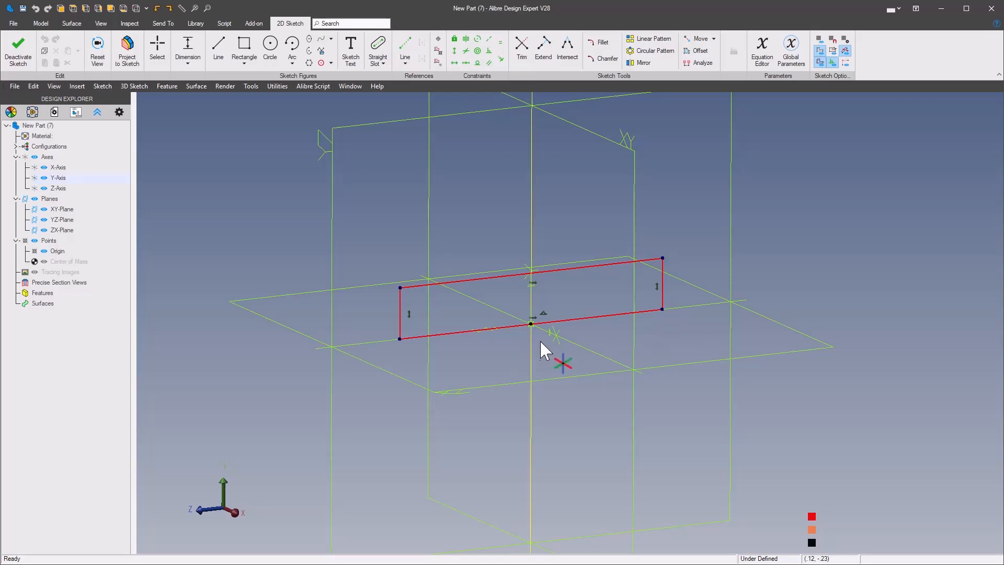
{"action": "left_click", "coordinate": [516, 326]}
{"action": "left_click", "coordinate": [513, 352]}
{"action": "left_click", "coordinate": [546, 344]}
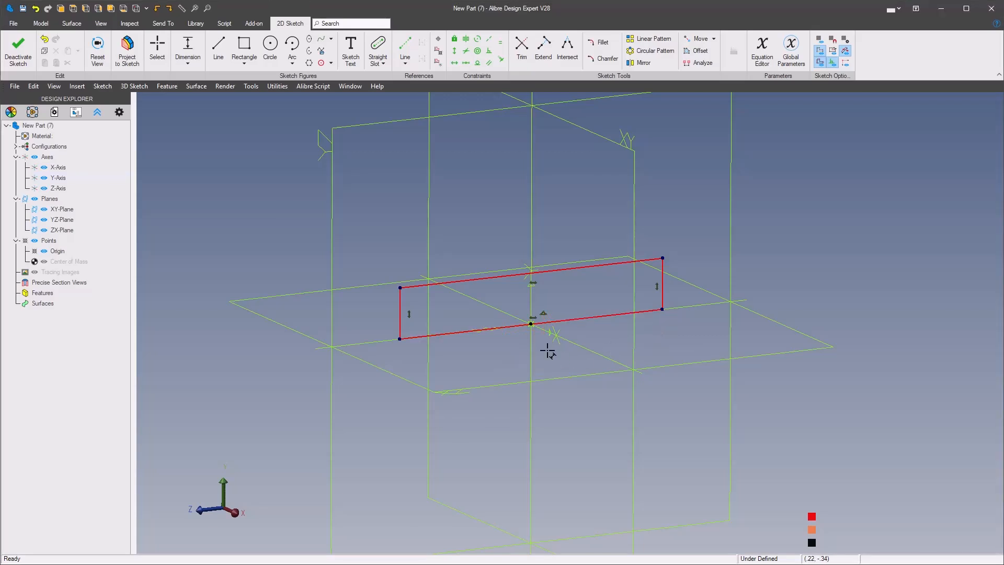
{"action": "left_click", "coordinate": [510, 326]}
{"action": "left_click", "coordinate": [505, 357]}
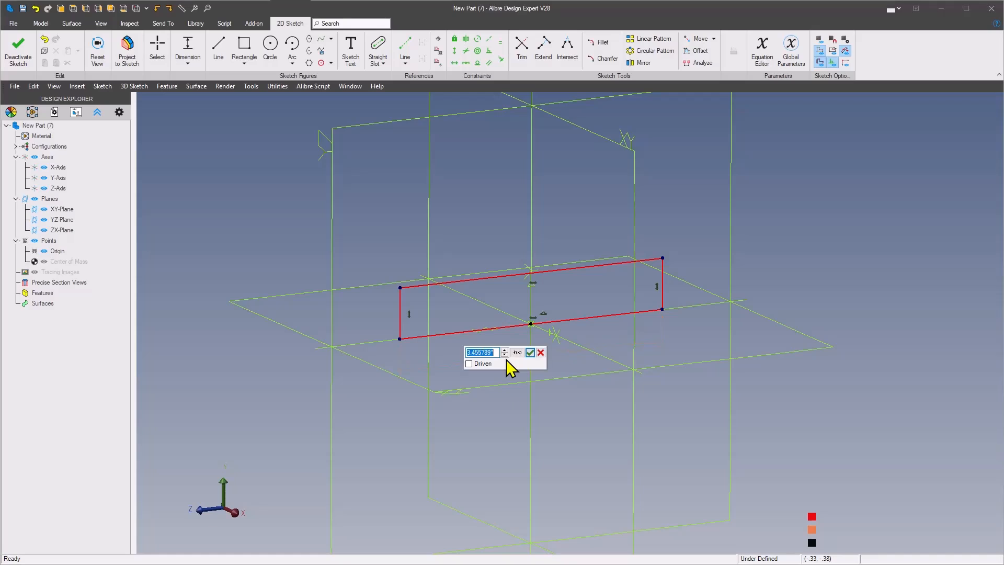
{"action": "type", "text": "2.625"}
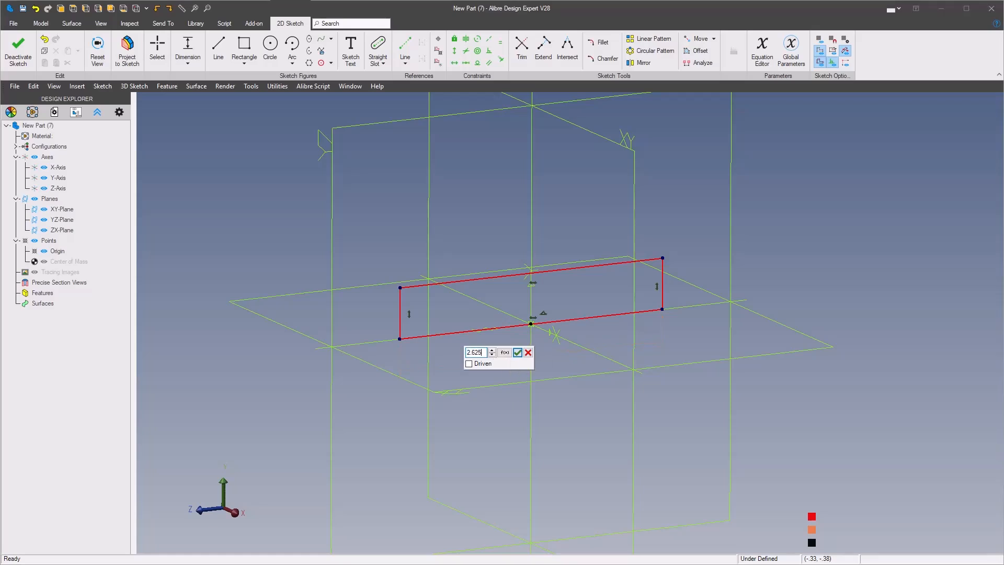
{"action": "key", "text": "Return"}
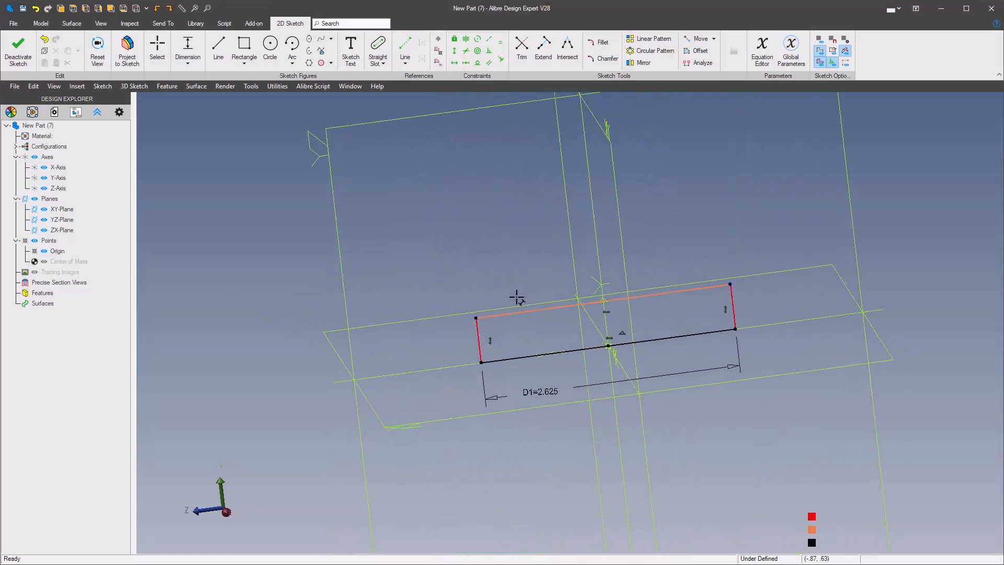
- Remove the vertical constraints from the rectangle's two sides and pull both top corners slightly inward so the sides taper
{"action": "right_click", "coordinate": [484, 252]}
{"action": "left_click", "coordinate": [600, 189]}
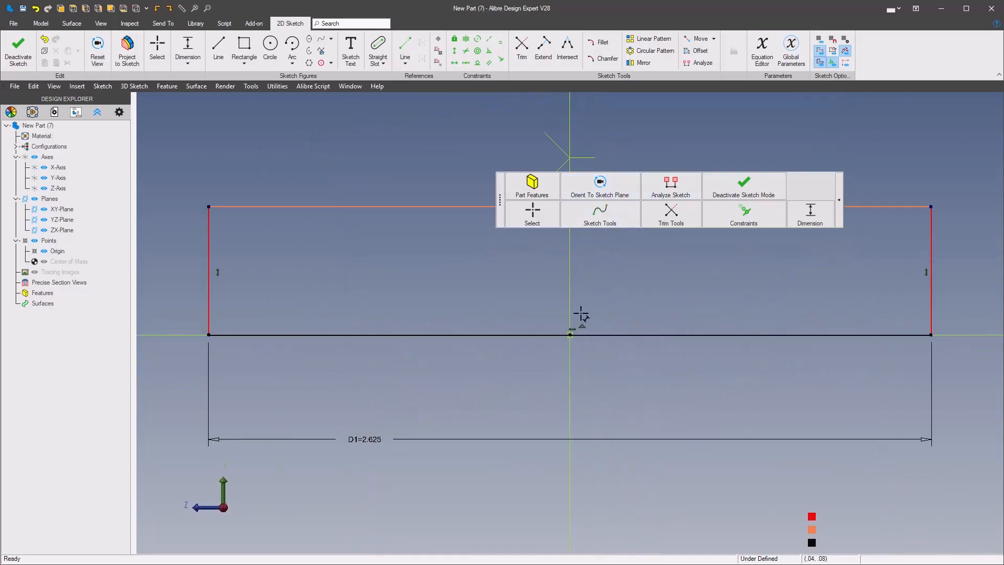
{"action": "left_click", "coordinate": [539, 216]}
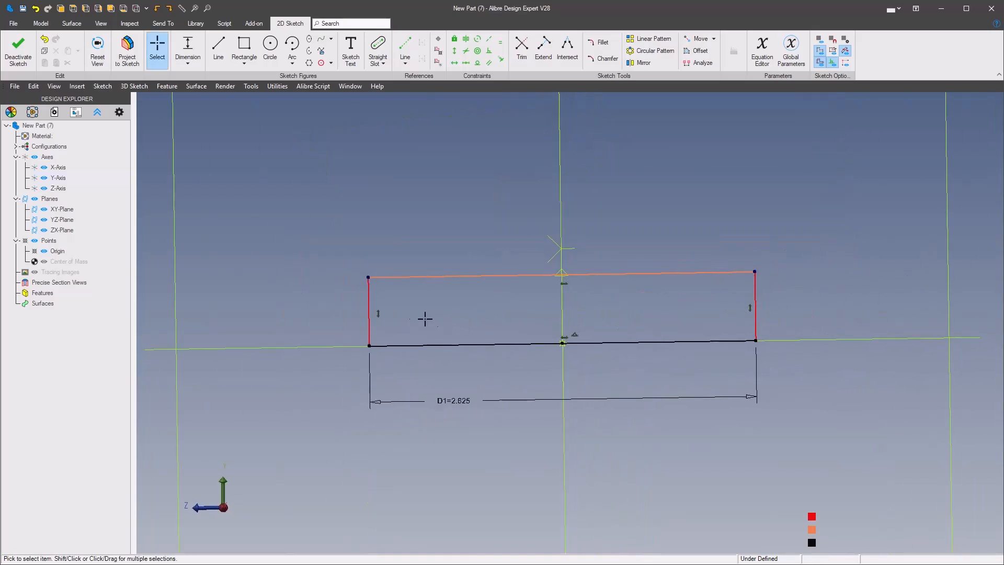
{"action": "key", "text": "Delete"}
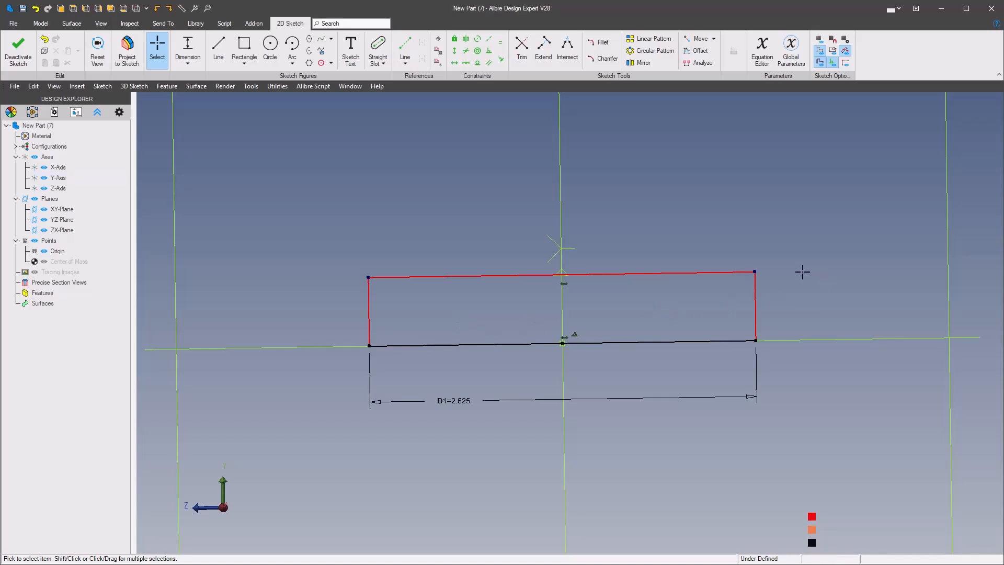
{"action": "left_click_drag", "start_coordinate": [755, 271], "coordinate": [741, 273]}
{"action": "mouse_move", "coordinate": [368, 277]}
{"action": "left_mouse_down"}
{"action": "mouse_move", "coordinate": [393, 277]}
{"action": "mouse_move", "coordinate": [385, 273]}
{"action": "left_mouse_up"}
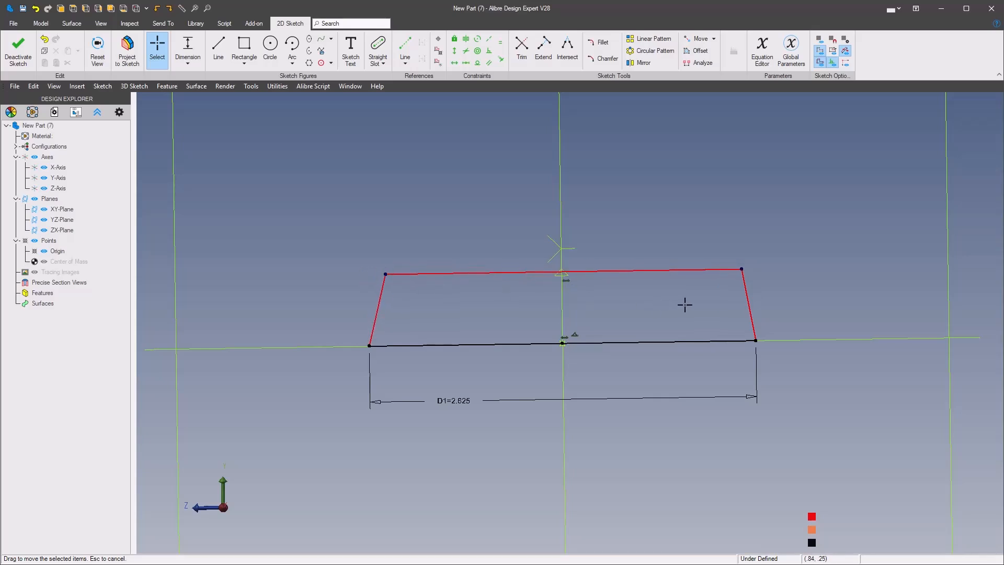
- Apply an equal constraint to the two slanted sides of the base profile
{"action": "mouse_move", "coordinate": [786, 293]}
{"action": "left_mouse_down"}
{"action": "mouse_move", "coordinate": [443, 311]}
{"action": "mouse_move", "coordinate": [327, 305]}
{"action": "left_mouse_up"}
{"action": "left_click", "coordinate": [378, 280]}
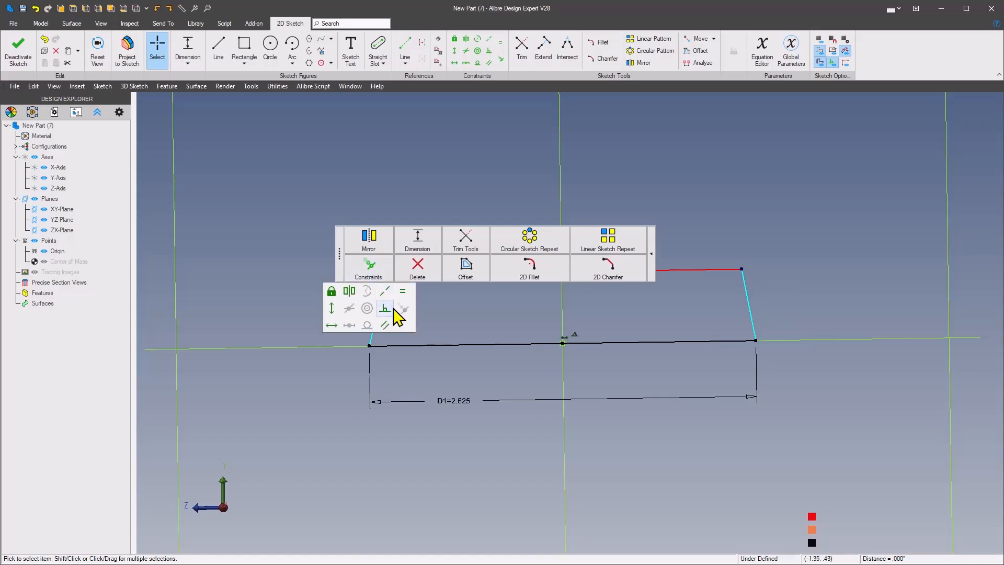
{"action": "left_click", "coordinate": [403, 291]}
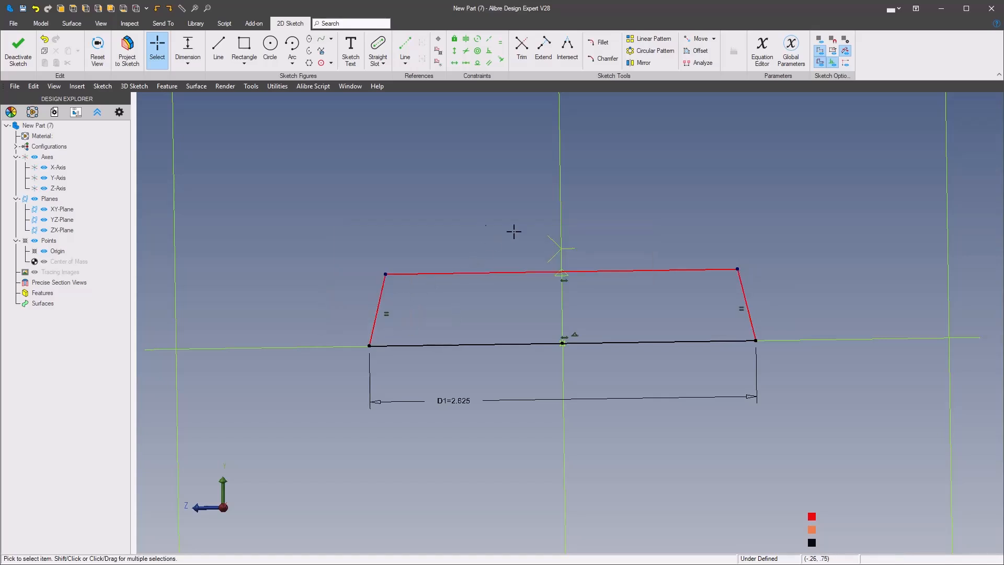
- Add an angular dimension of 14° between the two slanted sides of the base profile
{"action": "right_click", "coordinate": [453, 223]}
{"action": "left_click", "coordinate": [698, 187]}
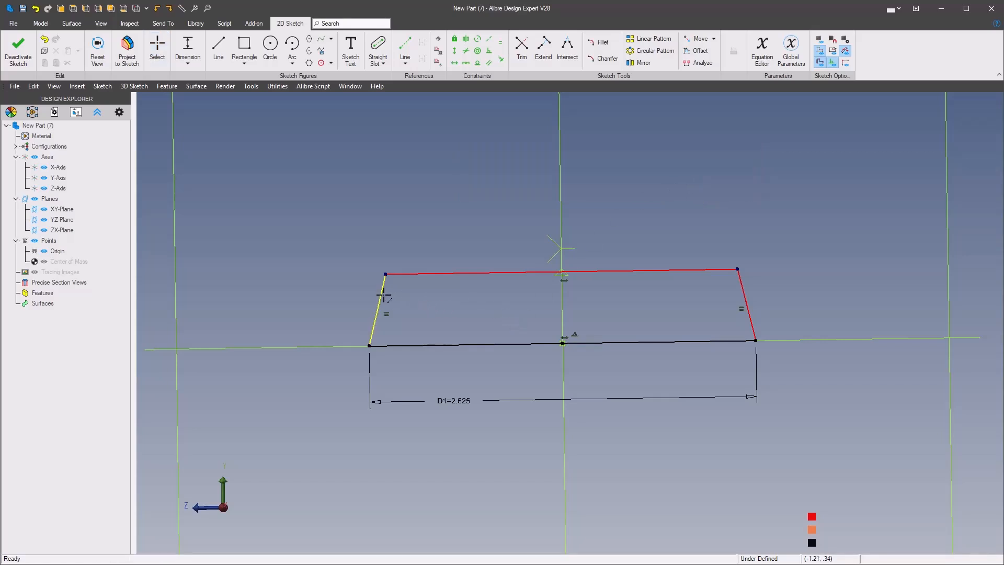
{"action": "left_click", "coordinate": [741, 281]}
{"action": "left_click", "coordinate": [661, 312]}
{"action": "type", "text": "14"}
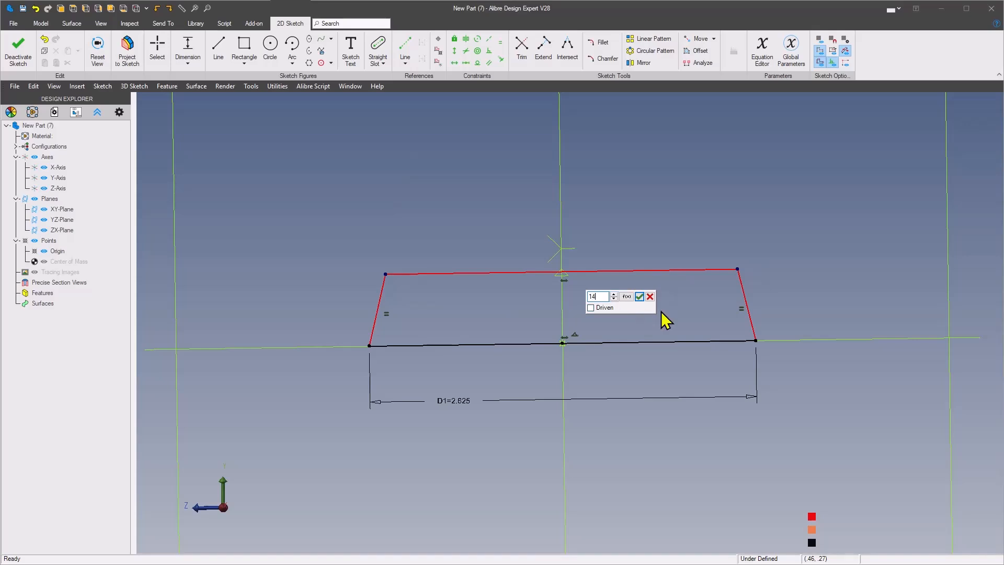
{"action": "key", "text": "Return"}
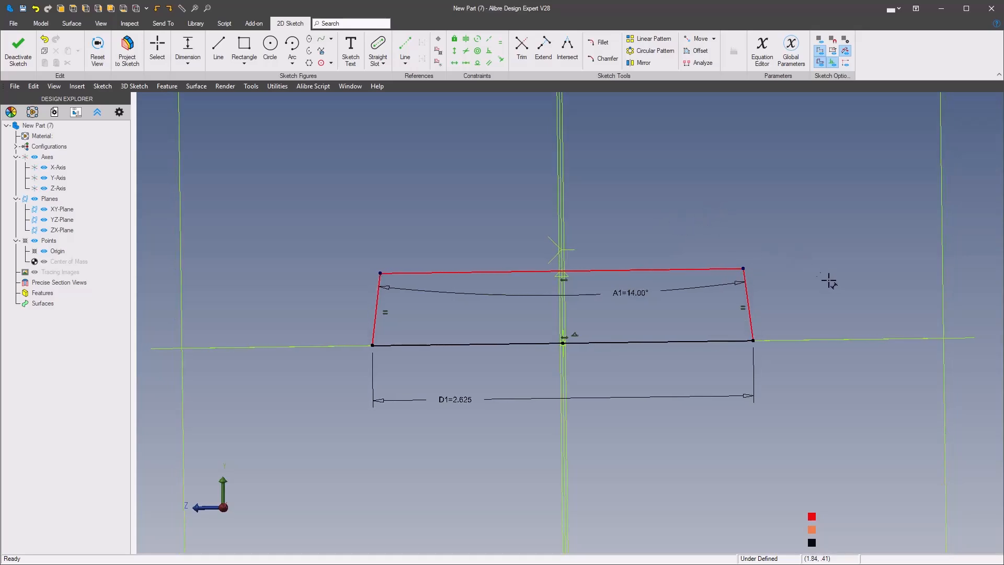
- Dimension the height between the base profile's bottom and top edges to .25
{"action": "right_click", "coordinate": [721, 222]}
{"action": "left_click", "coordinate": [662, 342]}
{"action": "left_click", "coordinate": [677, 270]}
{"action": "left_click", "coordinate": [849, 298]}
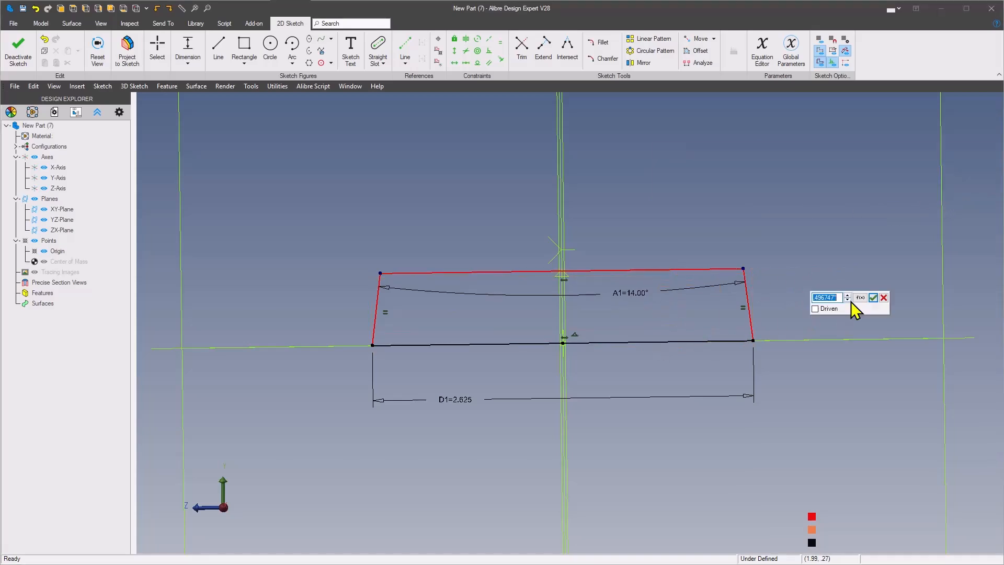
{"action": "type", "text": ".25"}
{"action": "key", "text": "Return"}
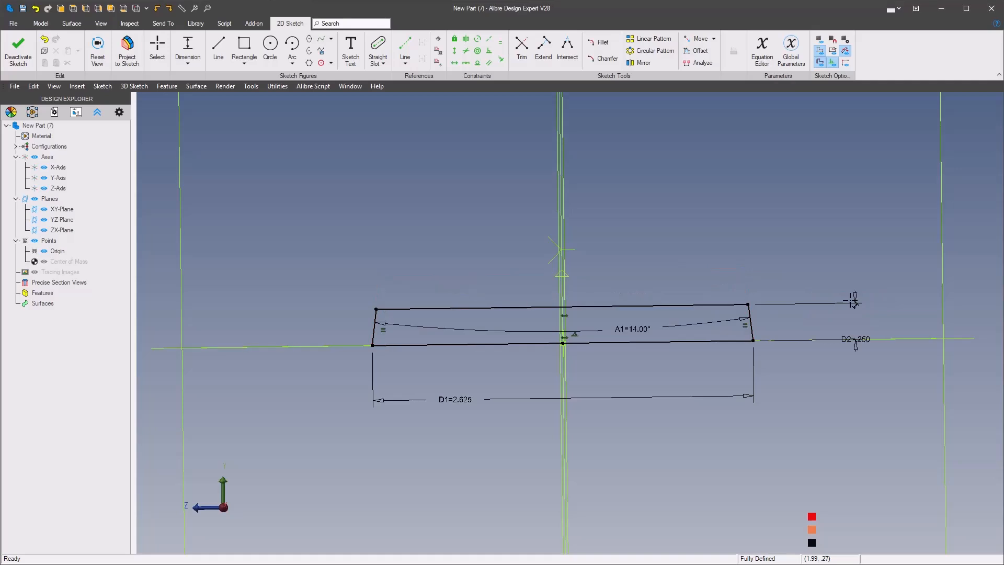
{"action": "right_click", "coordinate": [516, 240]}
{"action": "left_click", "coordinate": [520, 208]}
- Draw two connected lines forming a tall narrow peak that starts and ends on the base profile's top edge
{"action": "mouse_move", "coordinate": [520, 209]}
{"action": "middle_mouse_down"}
{"action": "mouse_move", "coordinate": [446, 267]}
{"action": "mouse_move", "coordinate": [639, 414]}
{"action": "middle_mouse_up"}
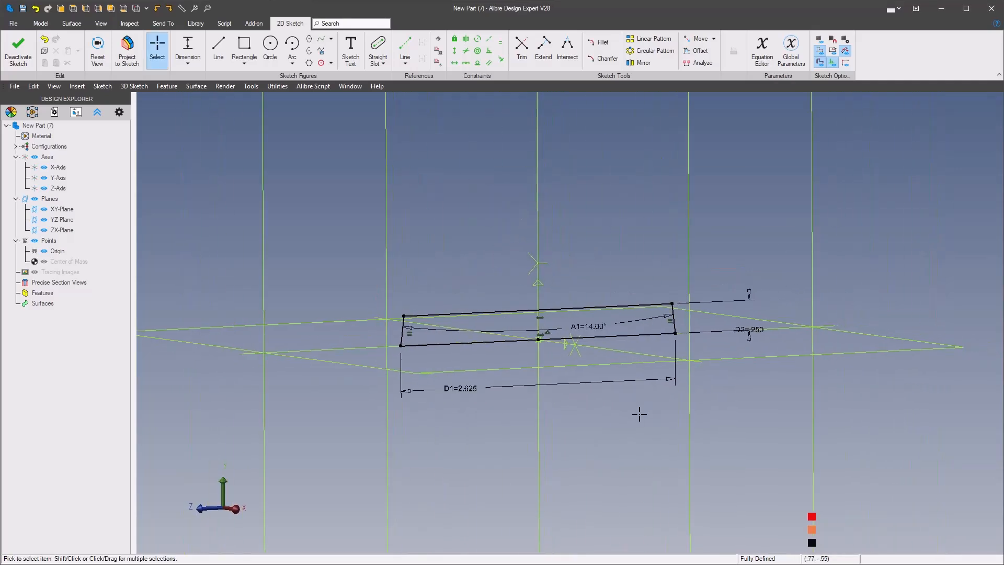
{"action": "scroll", "coordinate": [639, 414], "scroll_direction": "up", "scroll_amount": 1}
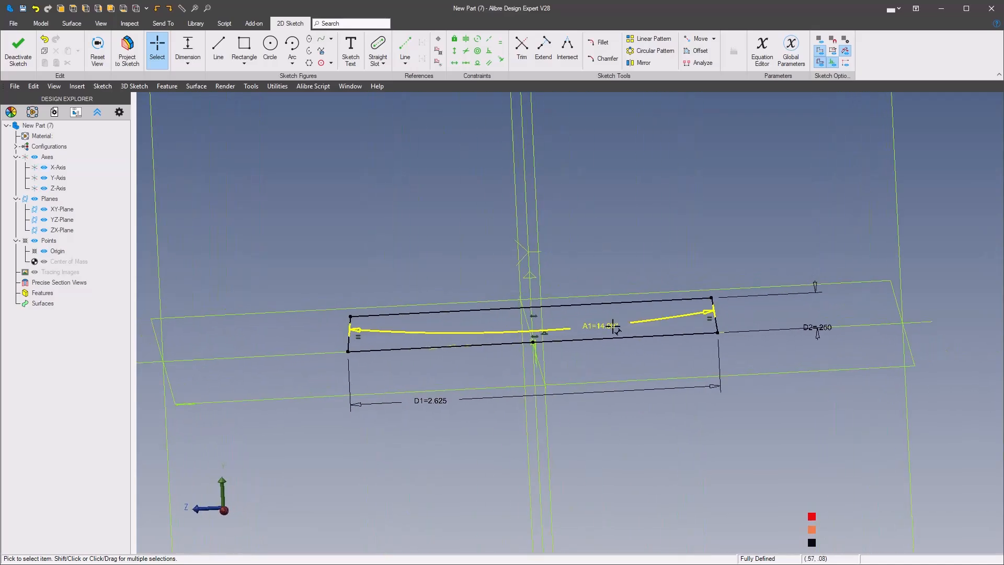
{"action": "right_click", "coordinate": [412, 264]}
{"action": "mouse_move", "coordinate": [455, 220]}
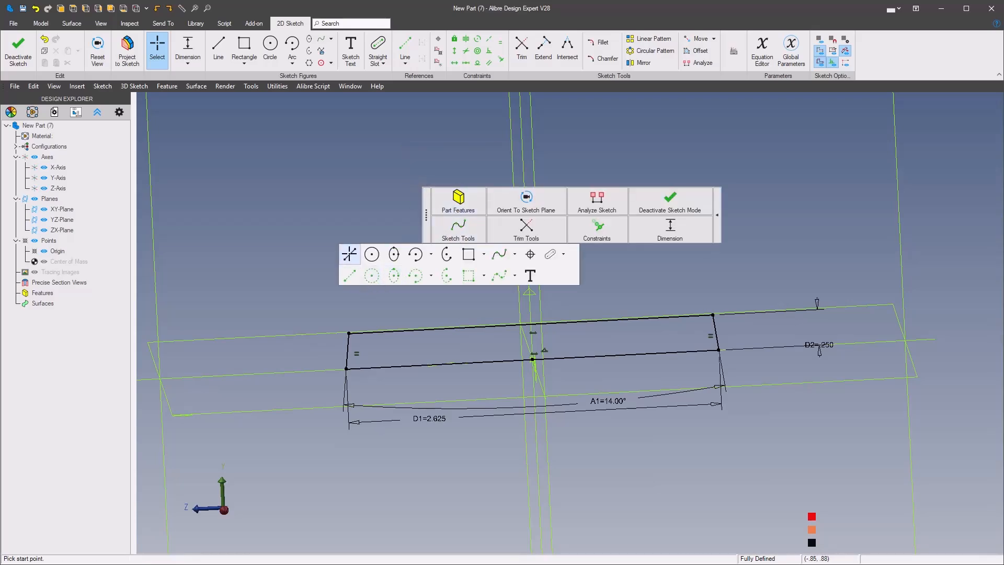
{"action": "left_click", "coordinate": [348, 254]}
{"action": "left_click", "coordinate": [496, 332]}
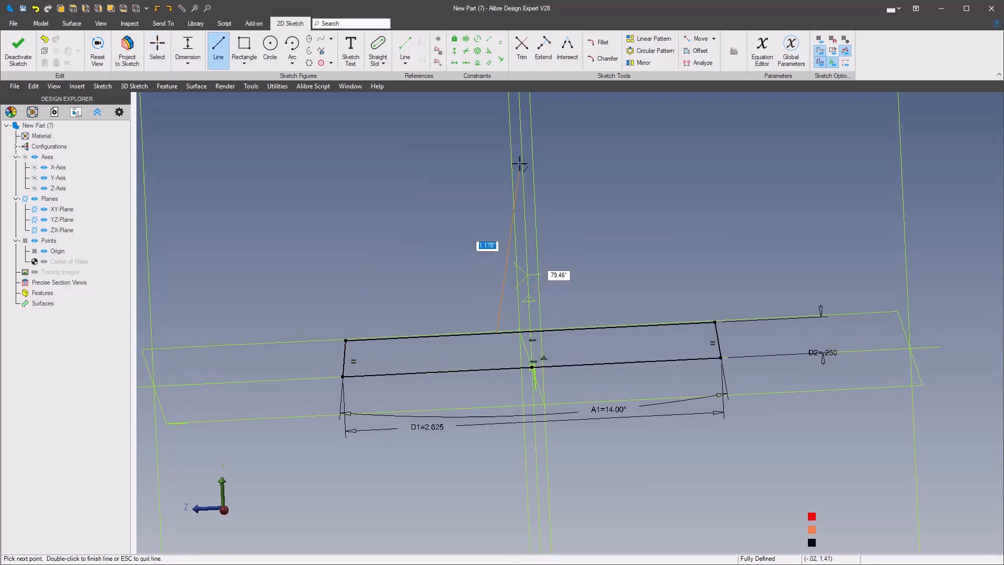
{"action": "left_click", "coordinate": [520, 162]}
{"action": "double_click", "coordinate": [562, 329]}
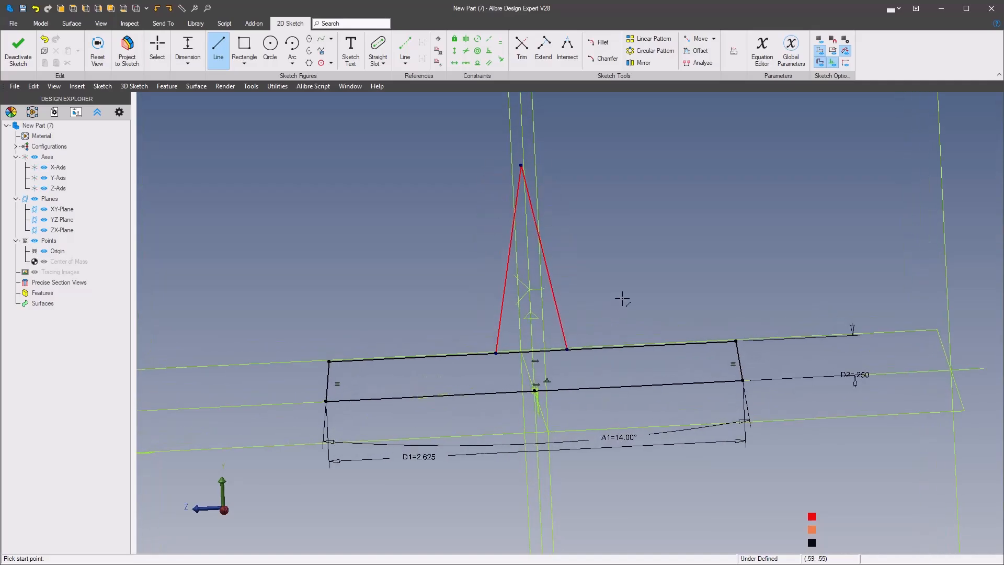
- Trim the base profile's top edge between the two peak lines to merge the shapes into one outline
{"action": "right_click", "coordinate": [673, 298]}
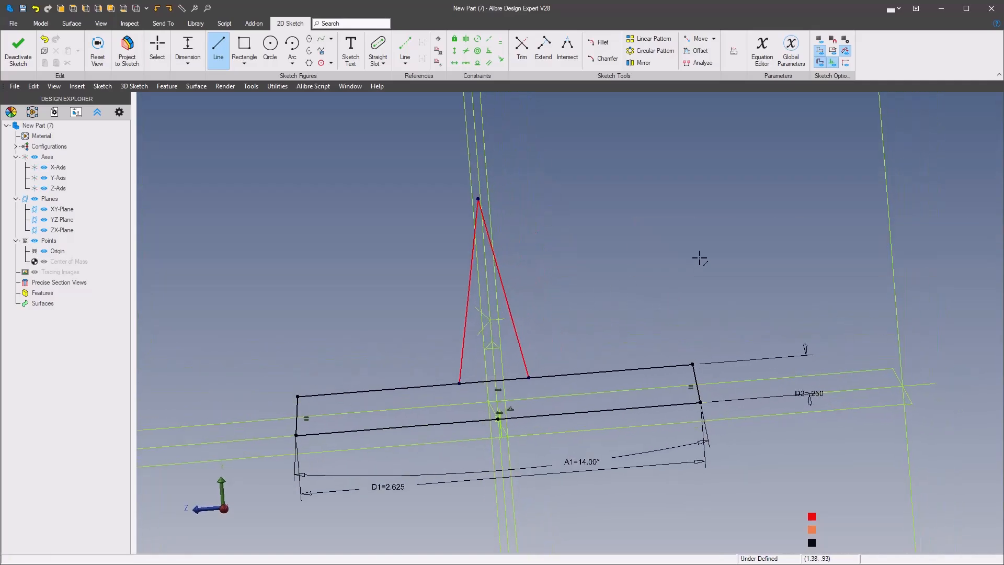
{"action": "right_click", "coordinate": [652, 262]}
{"action": "left_click", "coordinate": [703, 228]}
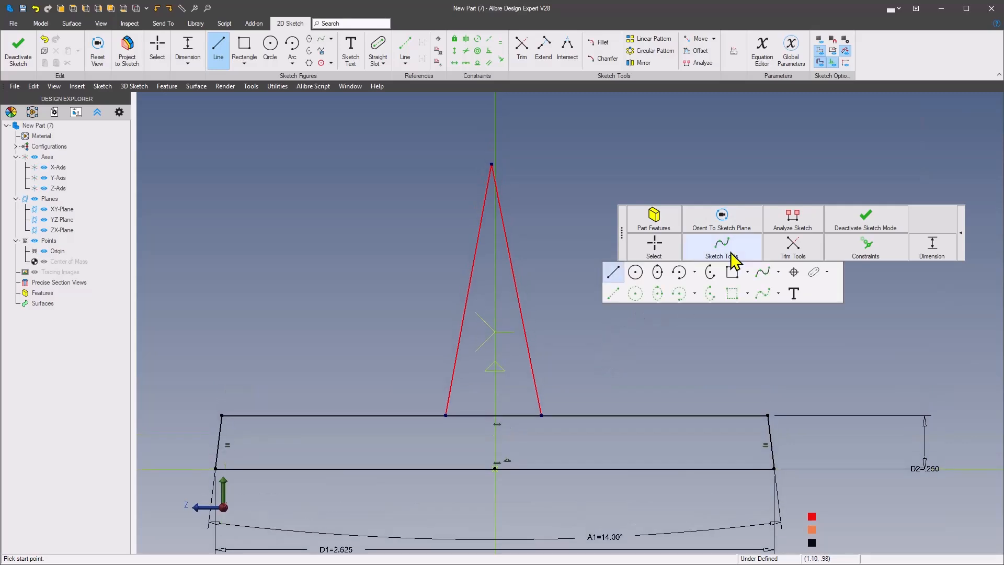
{"action": "mouse_move", "coordinate": [800, 257]}
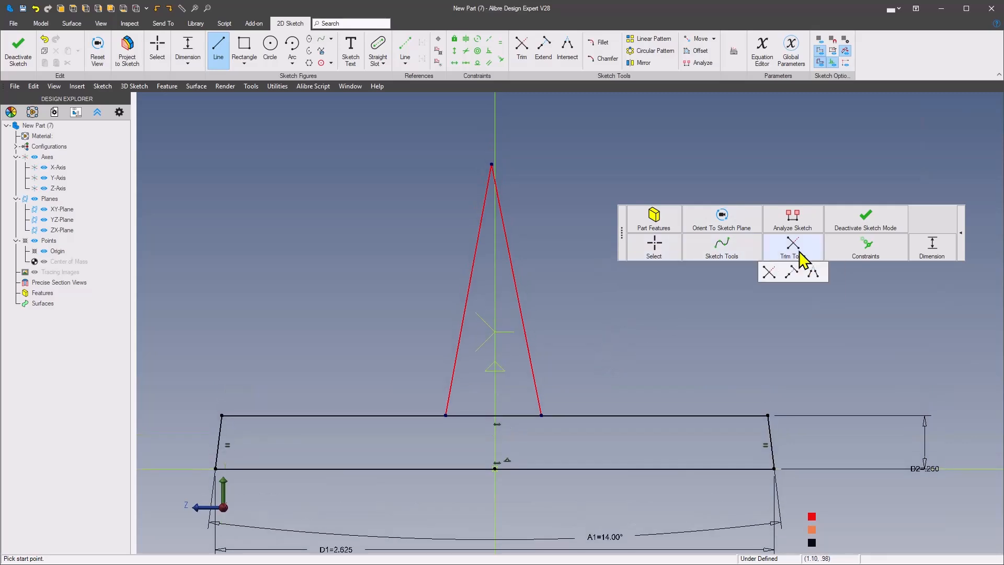
{"action": "left_click", "coordinate": [768, 272]}
{"action": "left_click", "coordinate": [510, 416]}
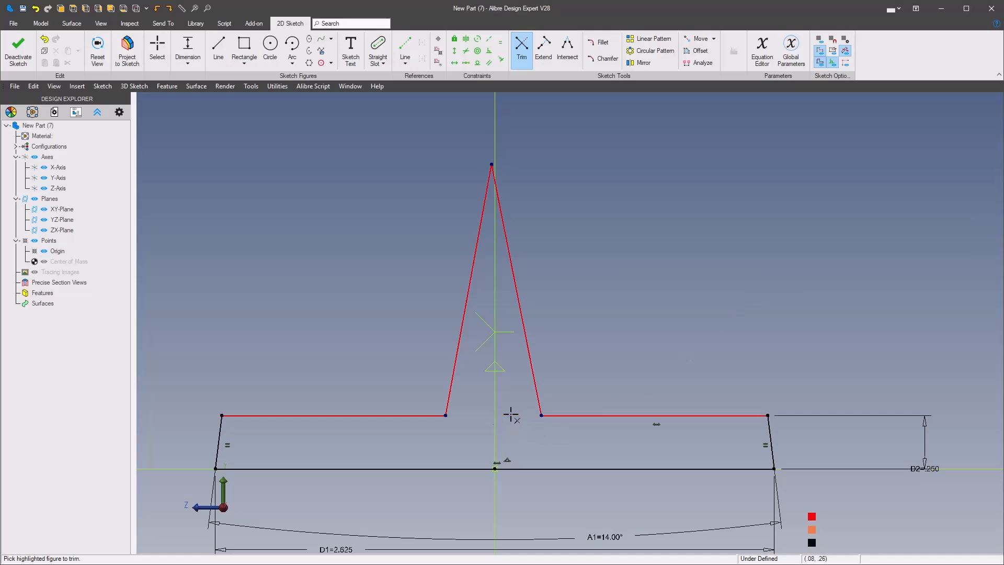
- Apply an equal constraint to the two top edge segments on either side of the peak
{"action": "right_click", "coordinate": [652, 375]}
{"action": "mouse_move", "coordinate": [901, 335]}
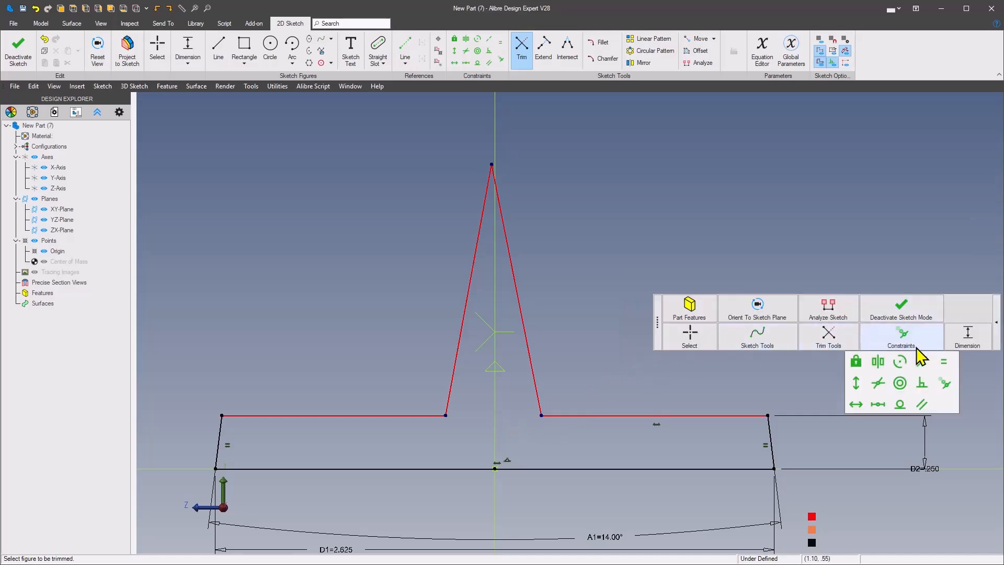
{"action": "left_click", "coordinate": [944, 363]}
{"action": "left_click", "coordinate": [638, 415]}
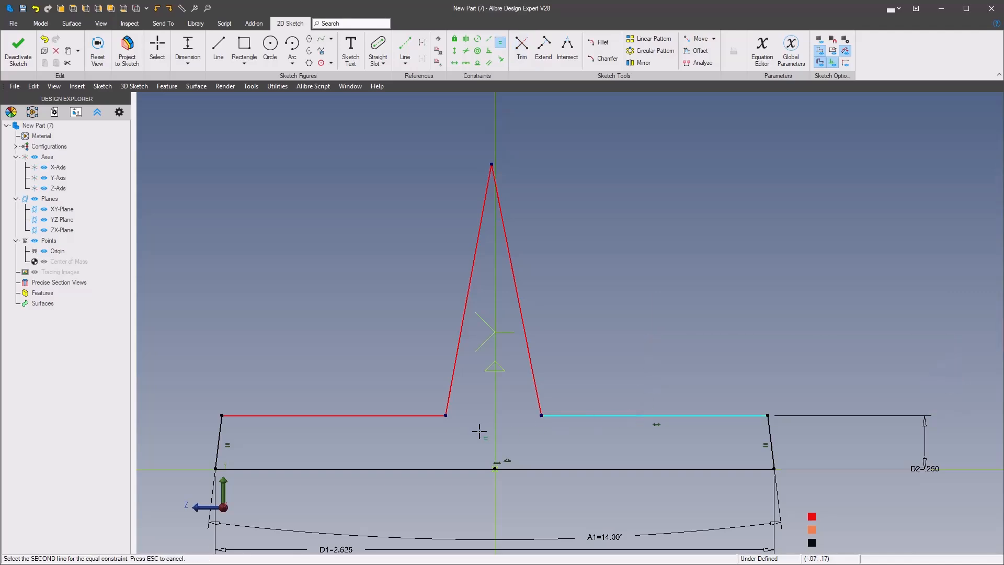
{"action": "left_click", "coordinate": [384, 416]}
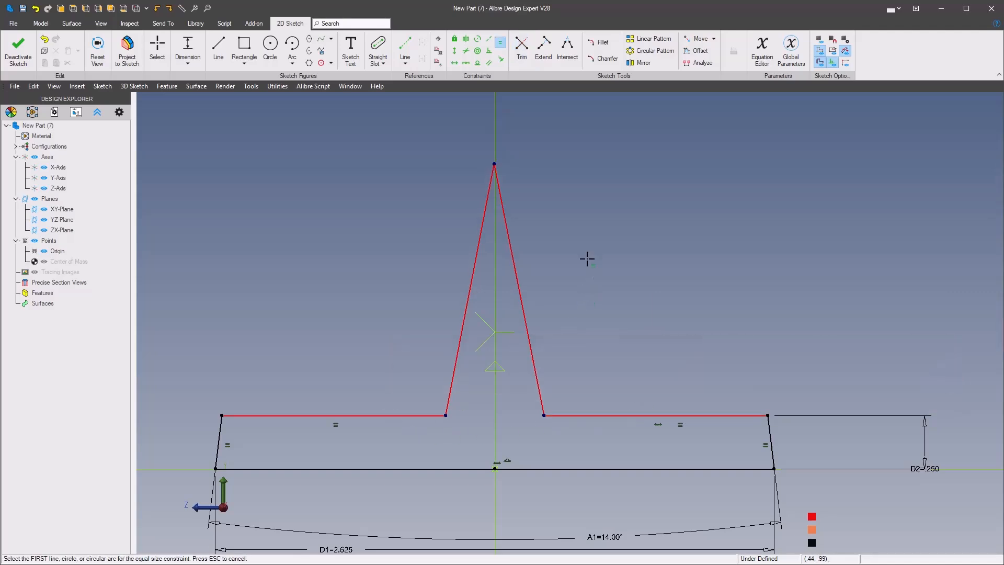
{"action": "left_click", "coordinate": [599, 42]}
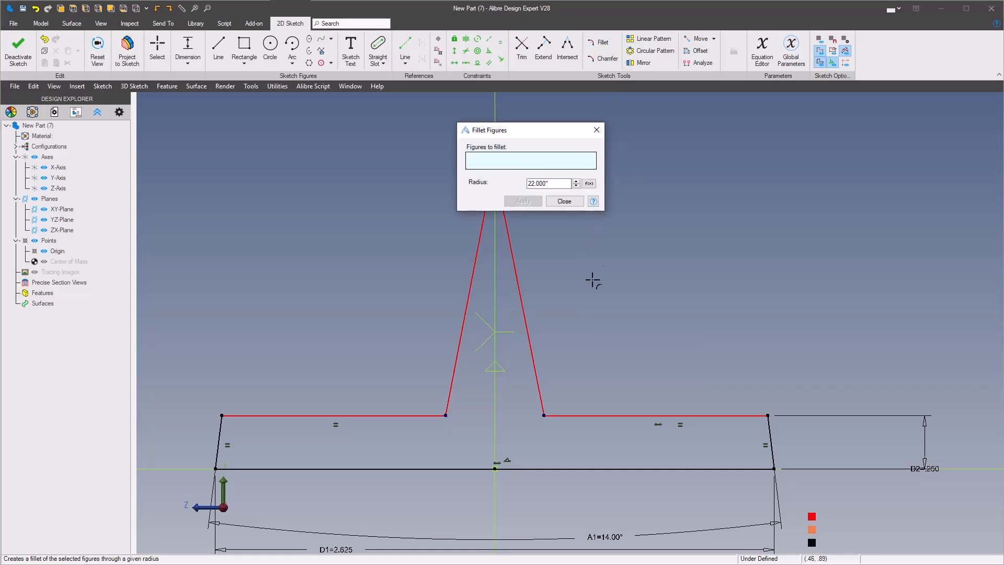
{"action": "key", "text": "Escape"}
{"action": "middle_click_drag", "start_coordinate": [574, 297], "coordinate": [595, 321]}
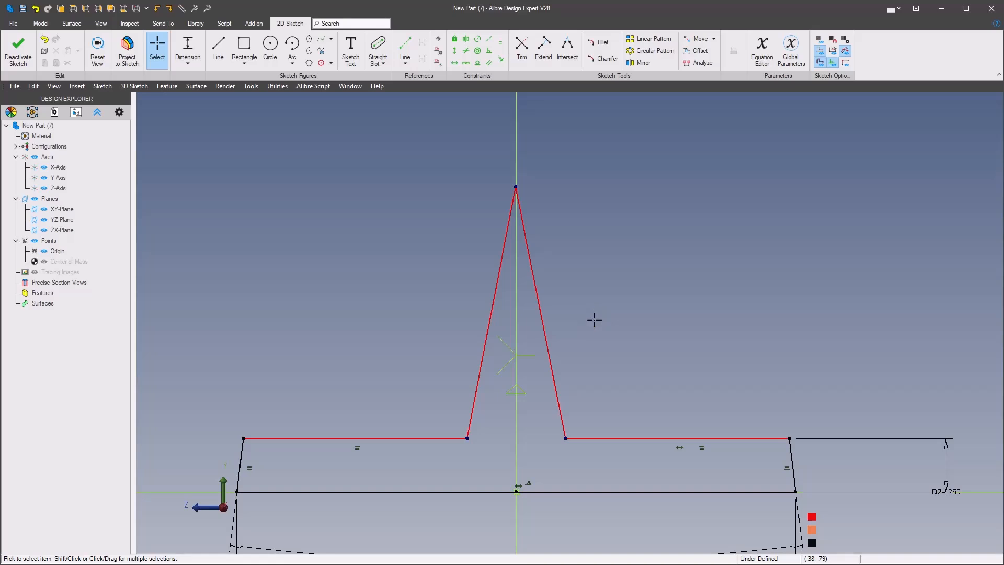
{"action": "middle_click_drag", "start_coordinate": [591, 326], "coordinate": [614, 284]}
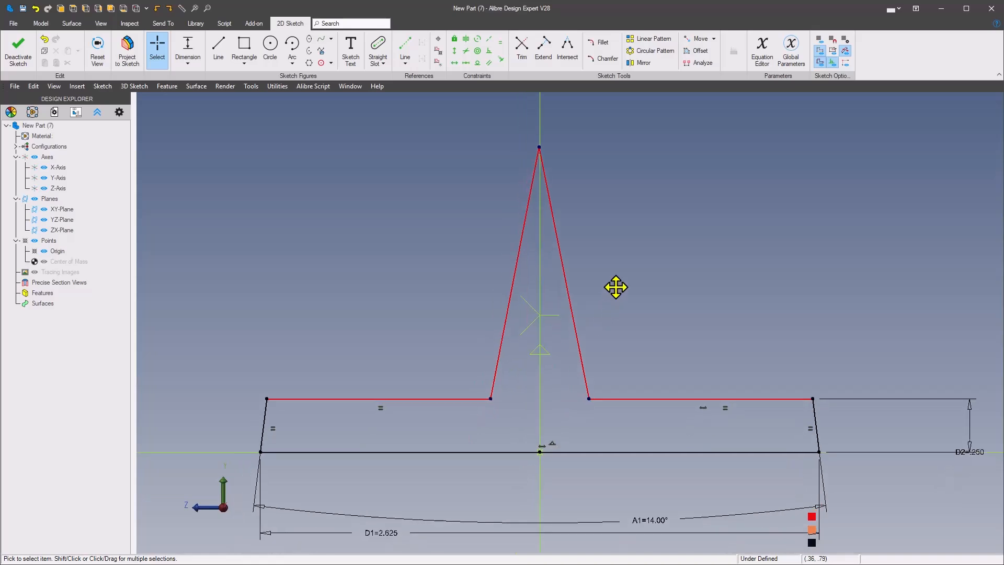
- Add an angular dimension of 16° between the two slanted lines of the peak, placed below the base
{"action": "right_click", "coordinate": [704, 276]}
{"action": "left_click", "coordinate": [920, 259]}
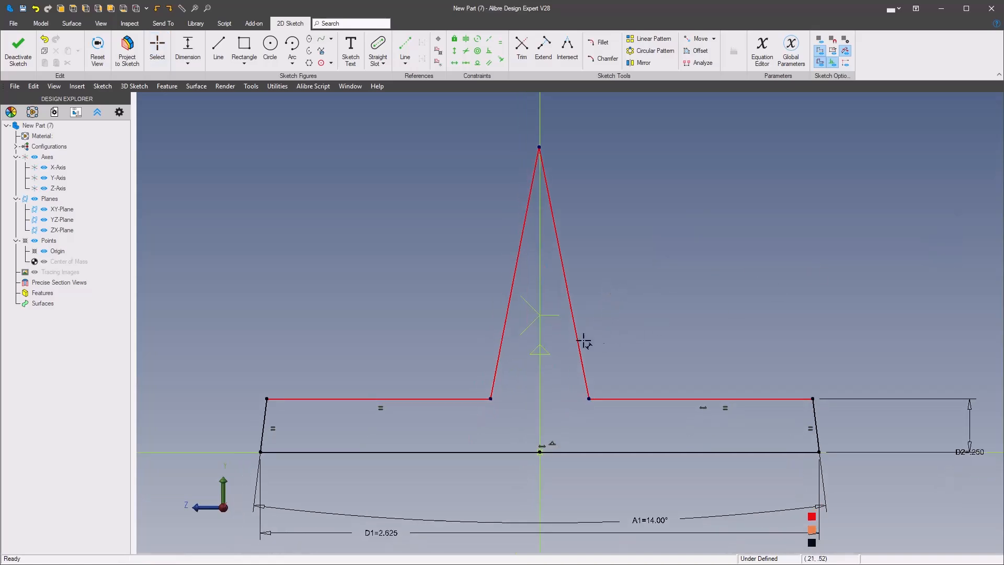
{"action": "left_click", "coordinate": [503, 346]}
{"action": "middle_click_drag", "start_coordinate": [539, 372], "coordinate": [546, 239]}
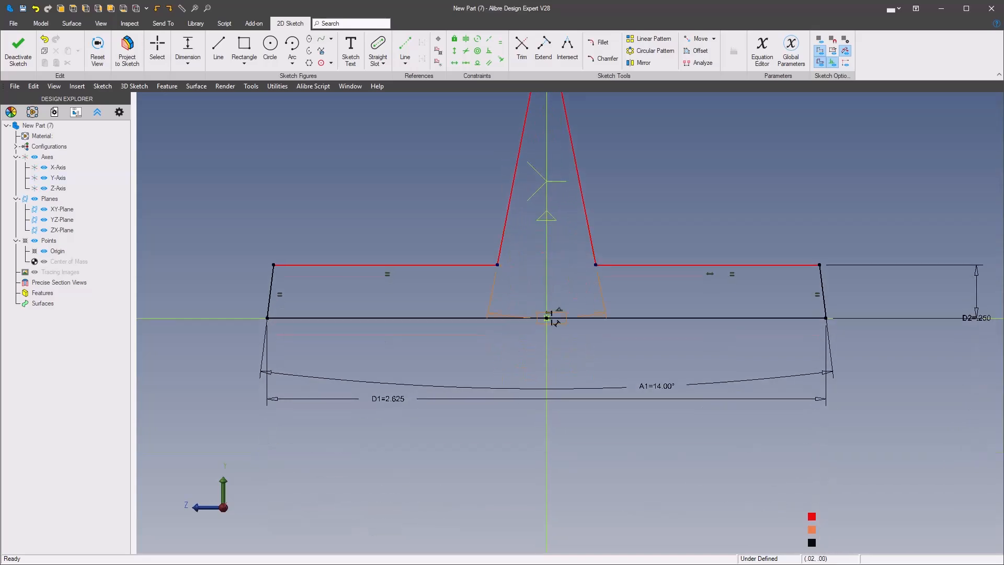
{"action": "left_click", "coordinate": [528, 346]}
{"action": "type", "text": "16"}
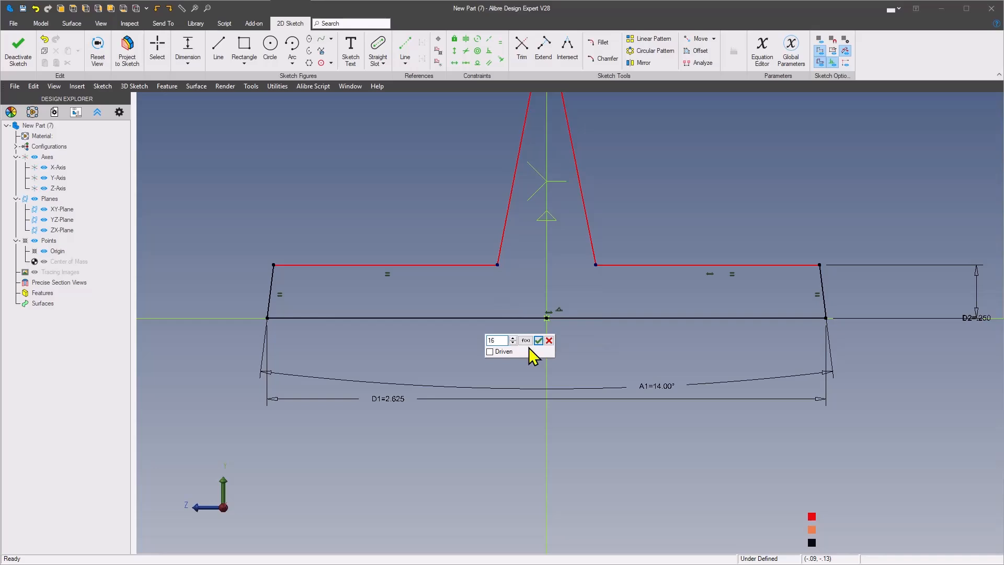
{"action": "key", "text": "Return"}
{"action": "middle_click_drag", "start_coordinate": [648, 198], "coordinate": [622, 359]}
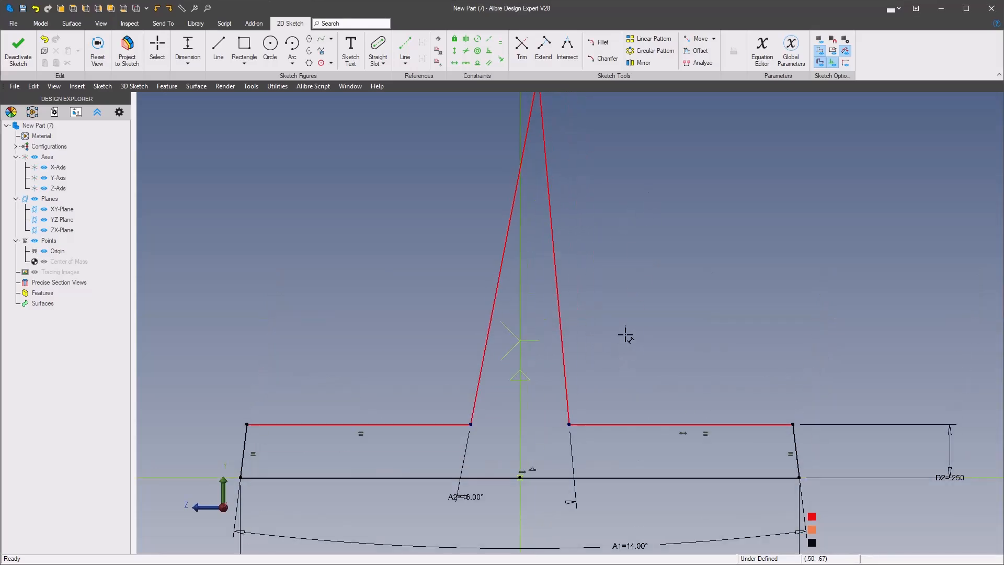
- Move the peak's apex sideways until it sits roughly on the vertical axis of the sketch
{"action": "key", "text": "Escape"}
{"action": "middle_click_drag", "start_coordinate": [617, 235], "coordinate": [620, 328]}
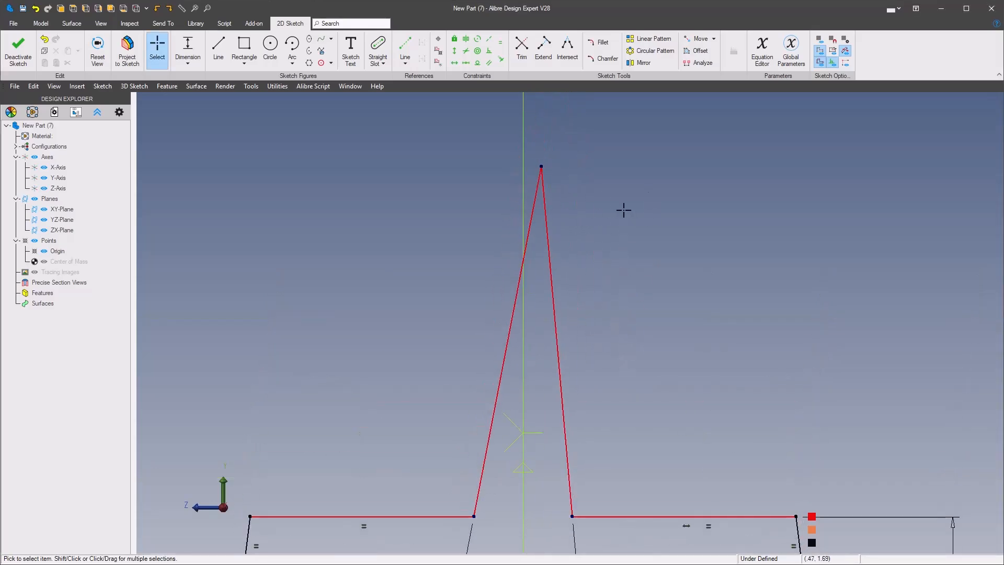
{"action": "left_click_drag", "start_coordinate": [540, 166], "coordinate": [525, 172]}
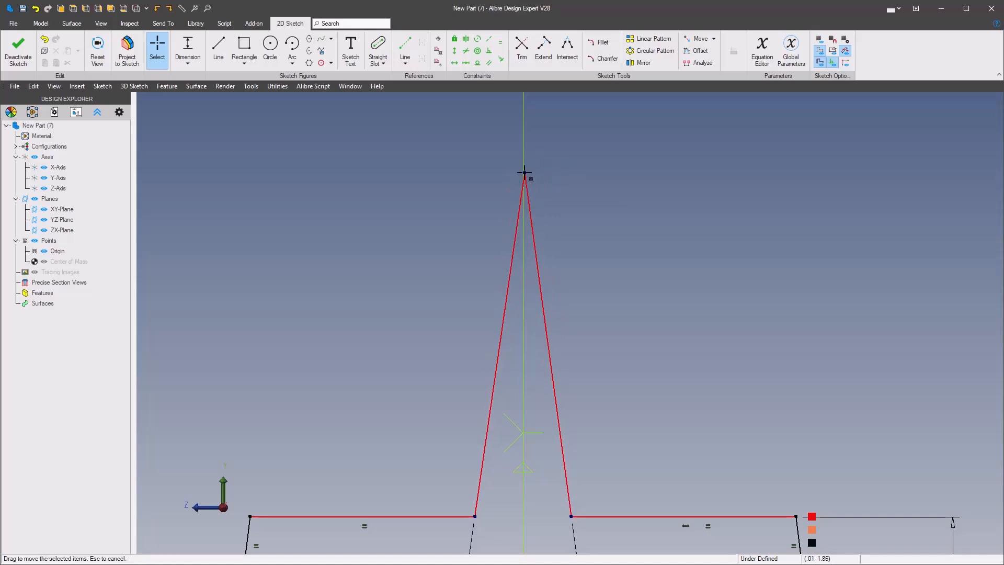
{"action": "scroll", "coordinate": [591, 273], "scroll_direction": "down", "scroll_amount": 1}
{"action": "middle_click_drag", "start_coordinate": [612, 309], "coordinate": [574, 355]}
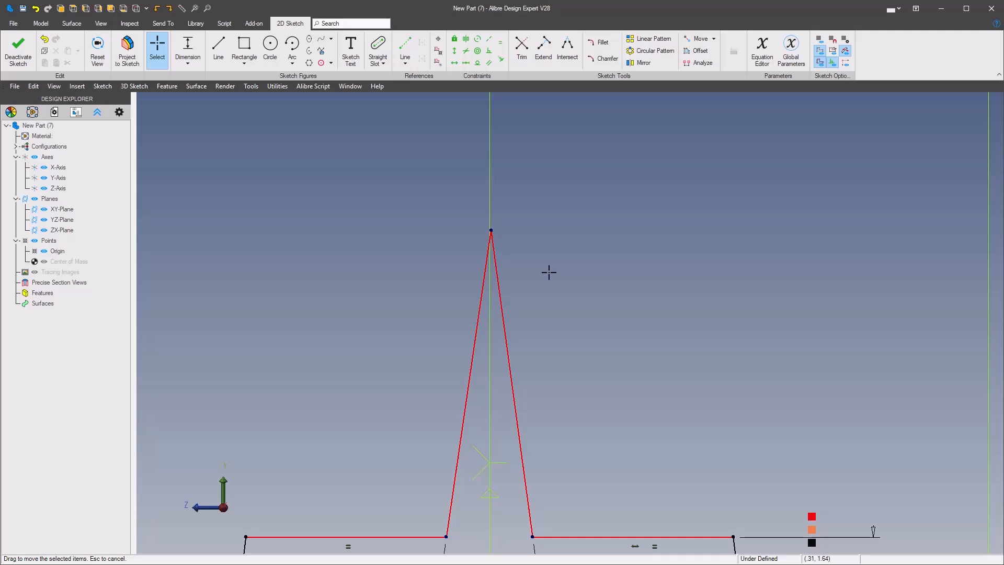
{"action": "mouse_move", "coordinate": [539, 279]}
{"action": "middle_mouse_down"}
{"action": "mouse_move", "coordinate": [578, 210]}
{"action": "mouse_move", "coordinate": [591, 267]}
{"action": "middle_mouse_up"}
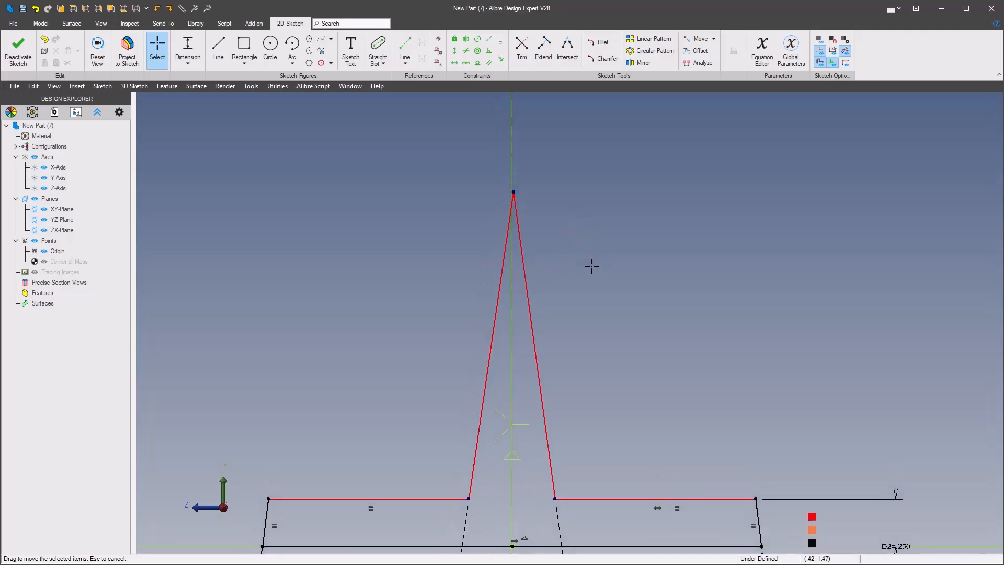
- Draw a horizontal reference line just above the peak's apex, crossing the vertical axis
{"action": "right_click", "coordinate": [614, 251]}
{"action": "mouse_move", "coordinate": [657, 224]}
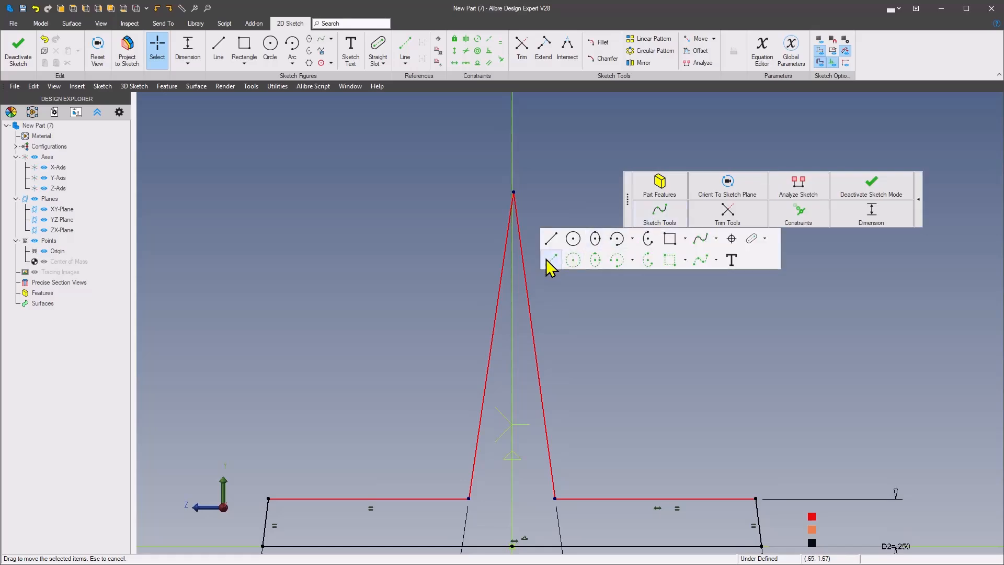
{"action": "left_click", "coordinate": [549, 238]}
{"action": "left_click", "coordinate": [514, 192]}
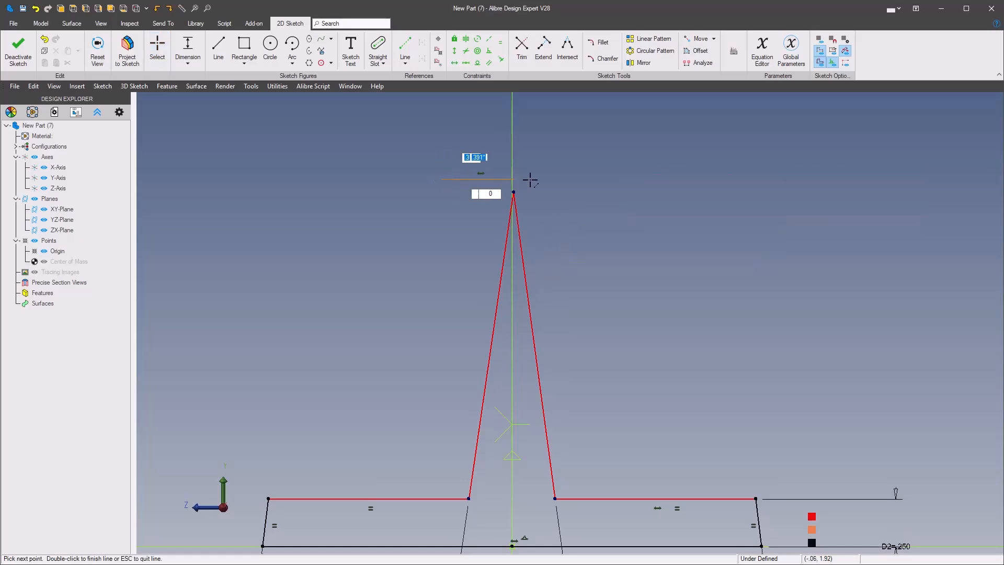
{"action": "left_click", "coordinate": [600, 178]}
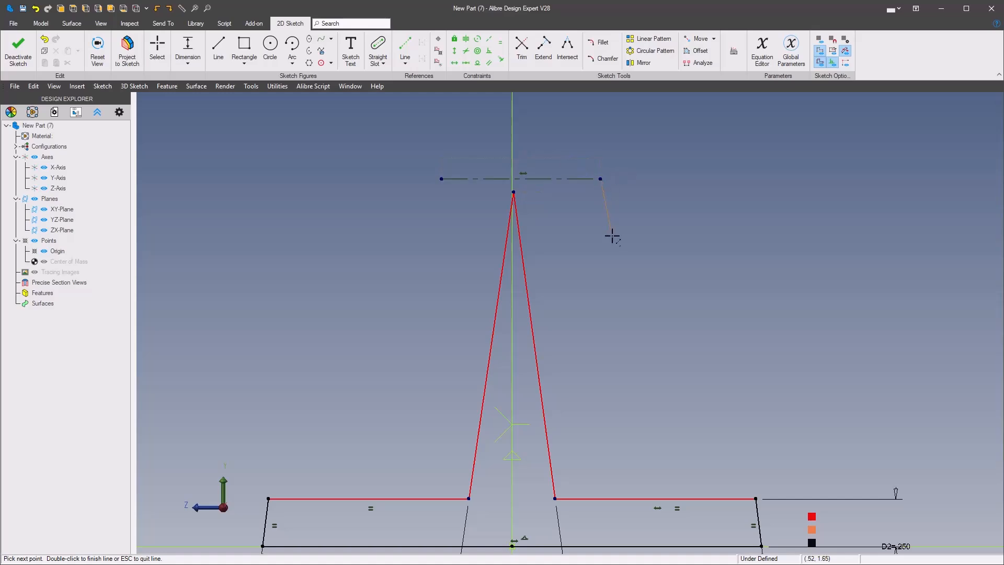
{"action": "key", "text": "Escape"}
- Dimension the reference line's height above the base's bottom edge at 1.5 in
{"action": "right_click", "coordinate": [634, 215]}
{"action": "left_click", "coordinate": [888, 195]}
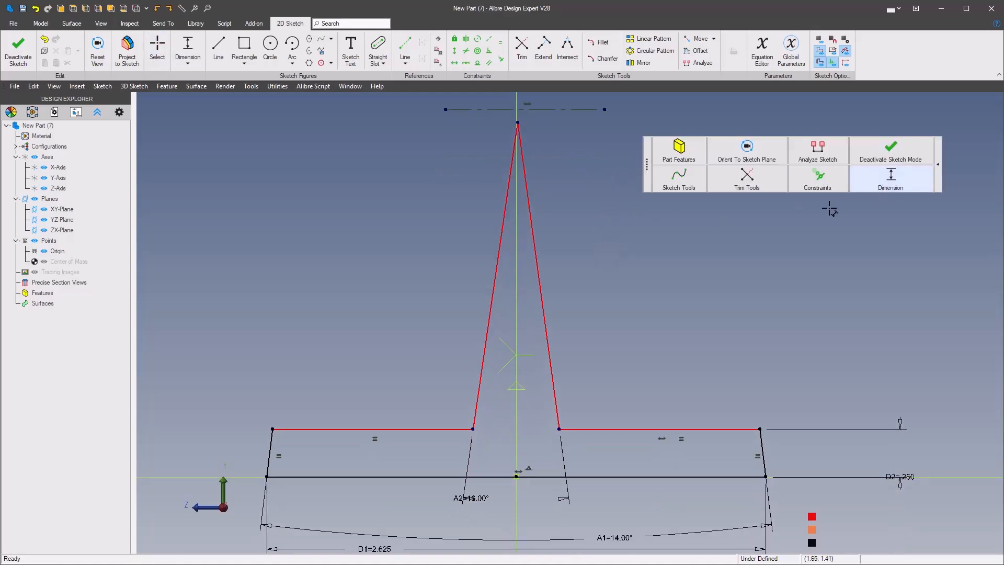
{"action": "mouse_move", "coordinate": [673, 249]}
{"action": "middle_mouse_down"}
{"action": "mouse_move", "coordinate": [578, 206]}
{"action": "mouse_move", "coordinate": [571, 342]}
{"action": "mouse_move", "coordinate": [603, 461]}
{"action": "middle_mouse_up"}
{"action": "left_click", "coordinate": [603, 461]}
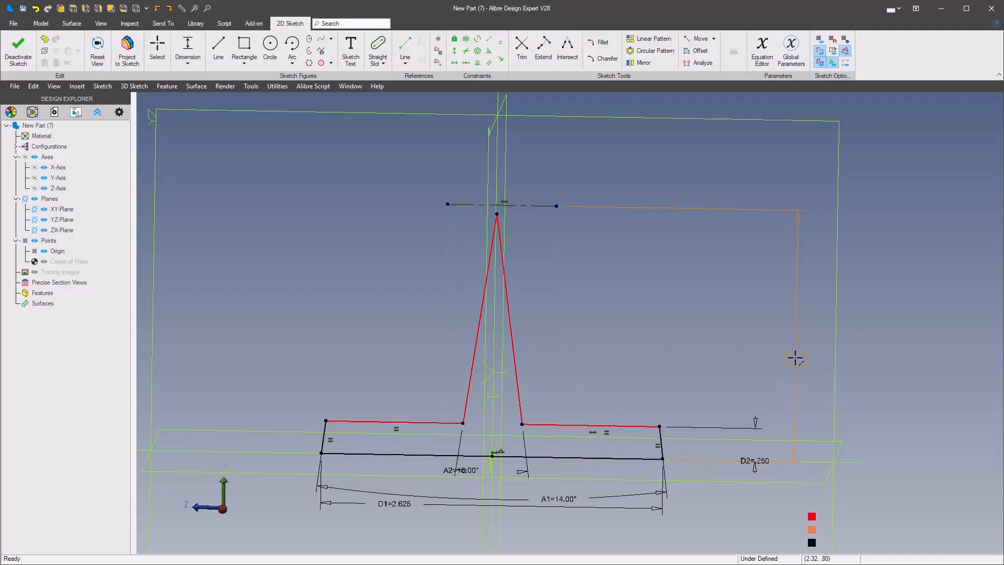
{"action": "left_click", "coordinate": [795, 358]}
{"action": "type", "text": "1.5"}
{"action": "key", "text": "Return"}
{"action": "scroll", "coordinate": [673, 332], "scroll_direction": "up", "scroll_amount": 3}
{"action": "key", "text": "Escape"}
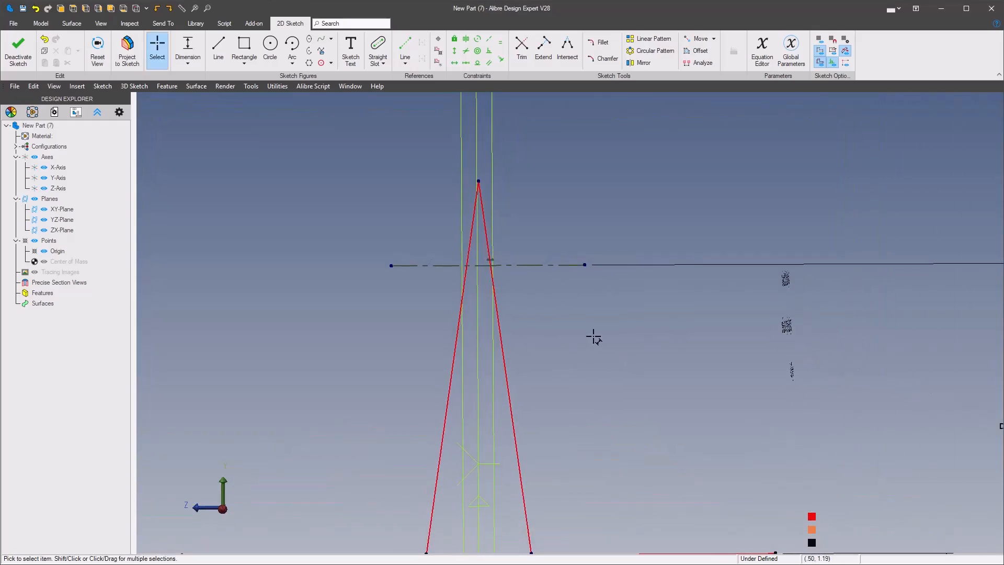
- Pull the peak's apex down below the horizontal reference line and close the Fillet tool without filleting anything
{"action": "right_click", "coordinate": [594, 336]}
{"action": "left_click_drag", "start_coordinate": [479, 180], "coordinate": [482, 304]}
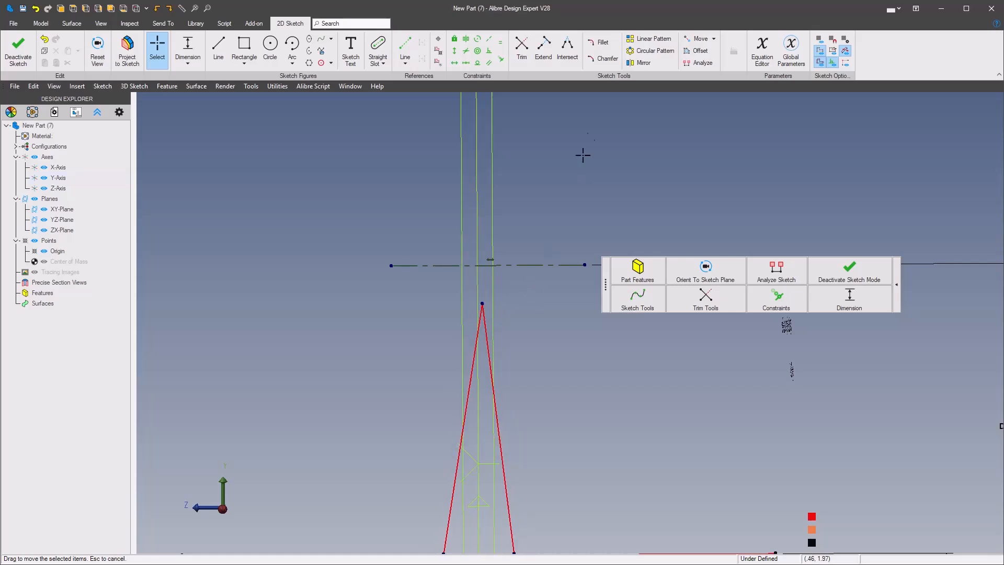
{"action": "left_click", "coordinate": [602, 43]}
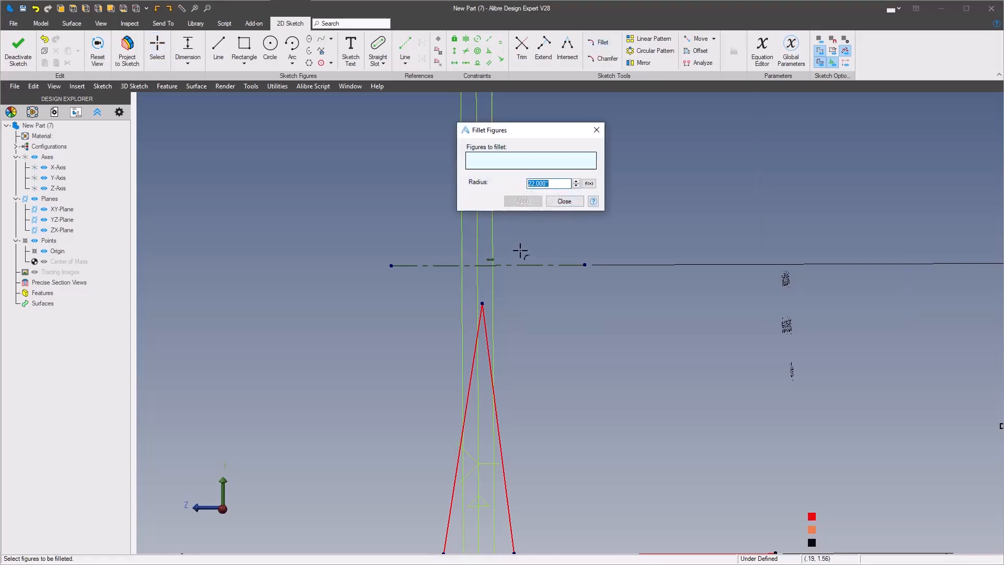
{"action": "left_click", "coordinate": [563, 201]}
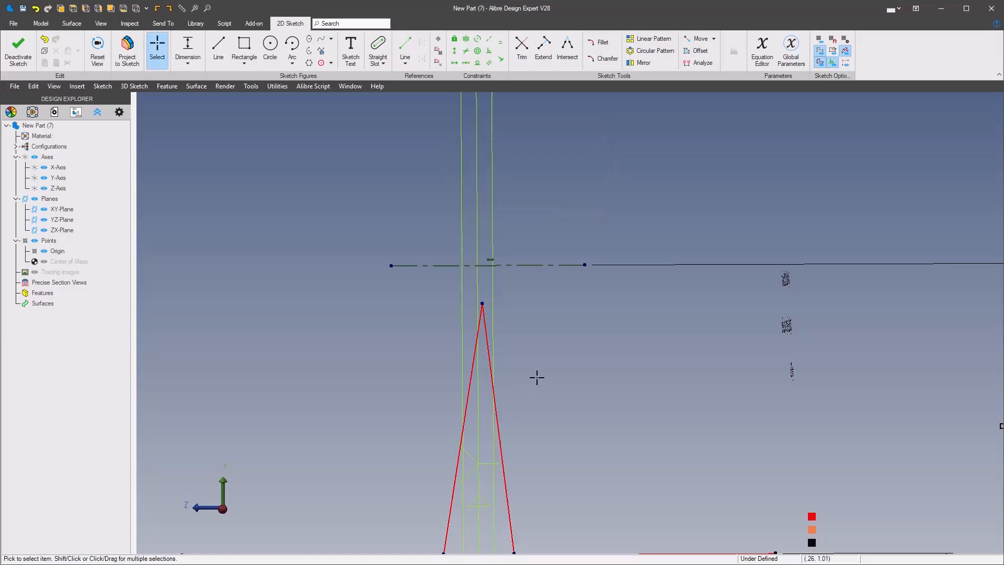
- Add a horizontal dimension of 0.500 in between the peak's two lower endpoints, placed below the base
{"action": "mouse_move", "coordinate": [527, 399]}
{"action": "middle_mouse_down"}
{"action": "mouse_move", "coordinate": [556, 376]}
{"action": "mouse_move", "coordinate": [551, 384]}
{"action": "mouse_move", "coordinate": [582, 283]}
{"action": "middle_mouse_up"}
{"action": "right_click", "coordinate": [643, 332]}
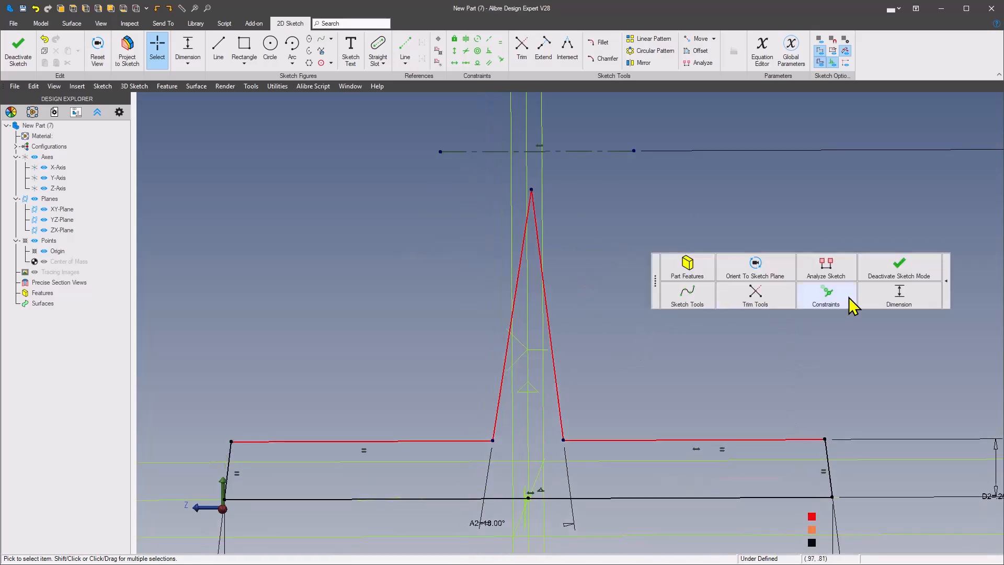
{"action": "left_click", "coordinate": [908, 303]}
{"action": "middle_click_drag", "start_coordinate": [622, 448], "coordinate": [618, 432]}
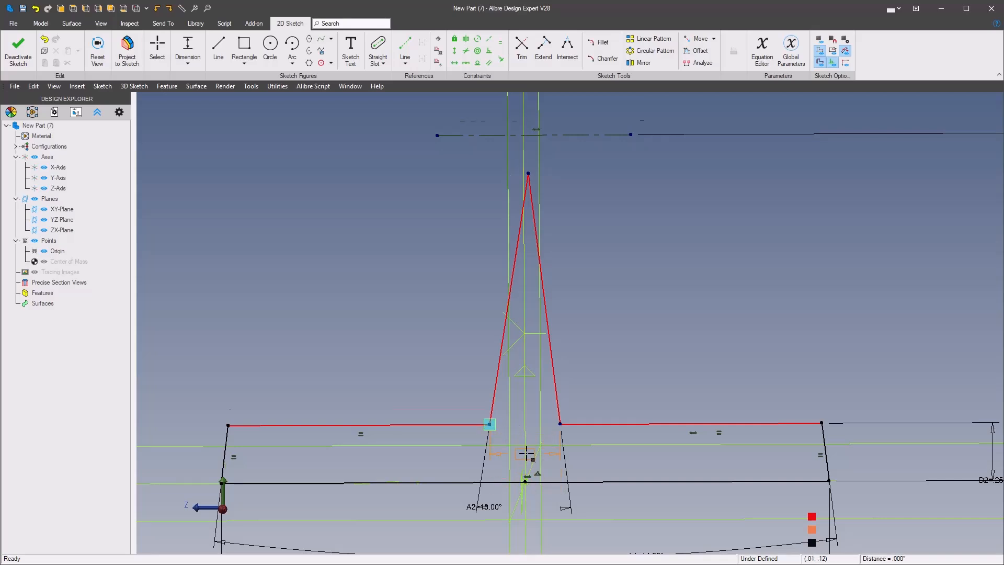
{"action": "middle_click_drag", "start_coordinate": [525, 459], "coordinate": [530, 433]}
{"action": "left_click", "coordinate": [522, 469]}
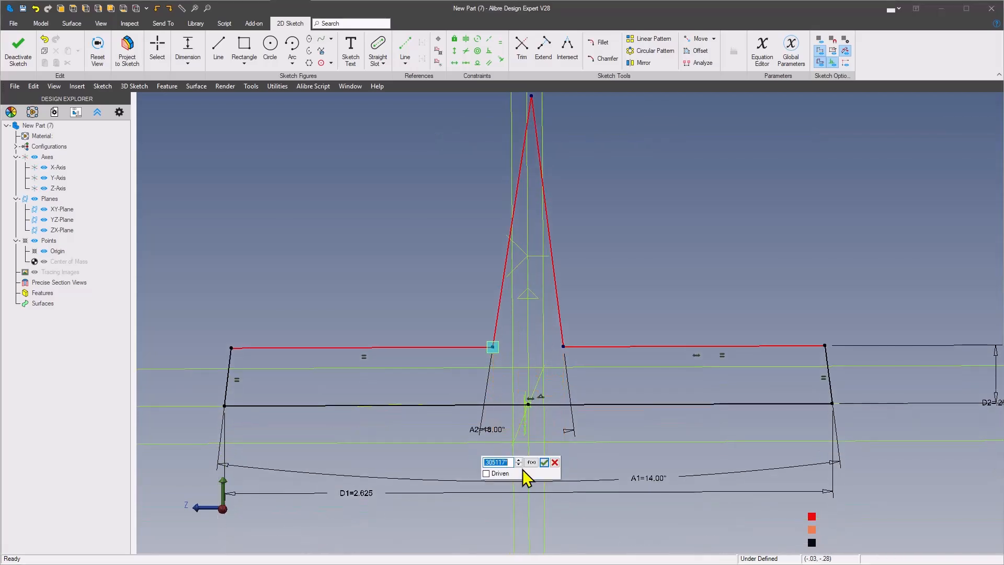
{"action": "key", "text": "Return"}
{"action": "scroll", "coordinate": [522, 469], "scroll_direction": "down", "scroll_amount": 4}
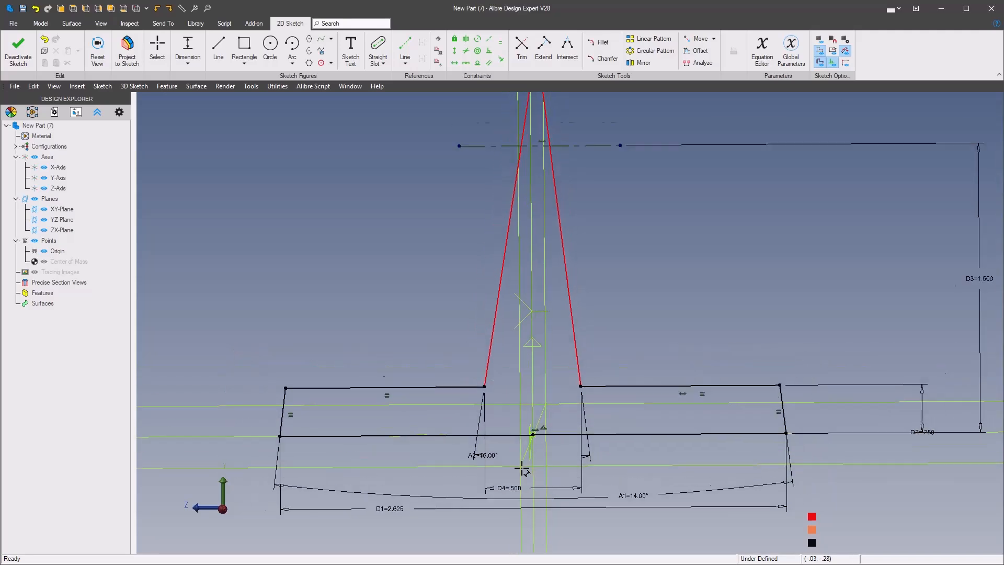
- Fillet the corner between the two slanted peak lines with a radius of 0.250 in
{"action": "scroll", "coordinate": [634, 359], "scroll_direction": "up", "scroll_amount": 2}
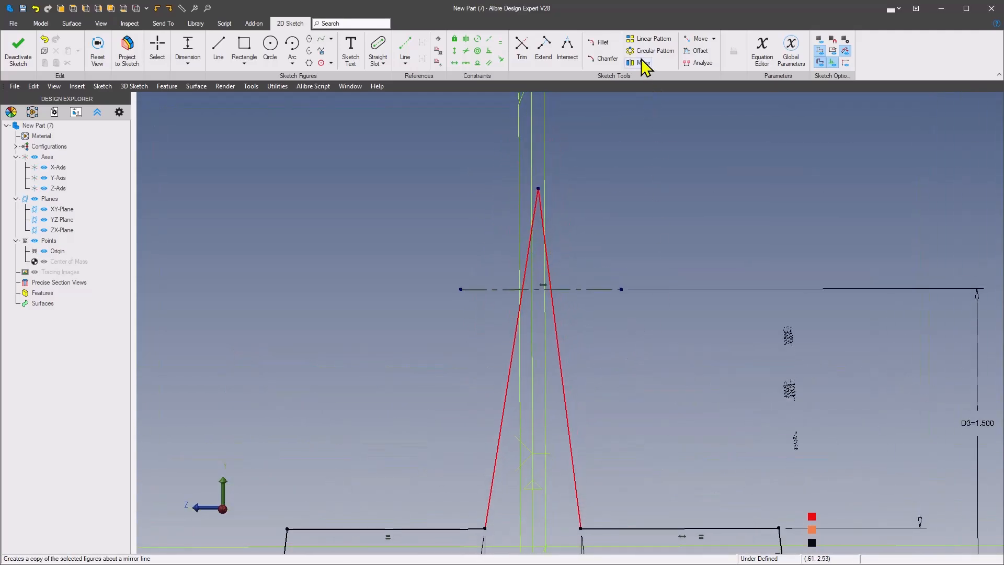
{"action": "left_click", "coordinate": [600, 43]}
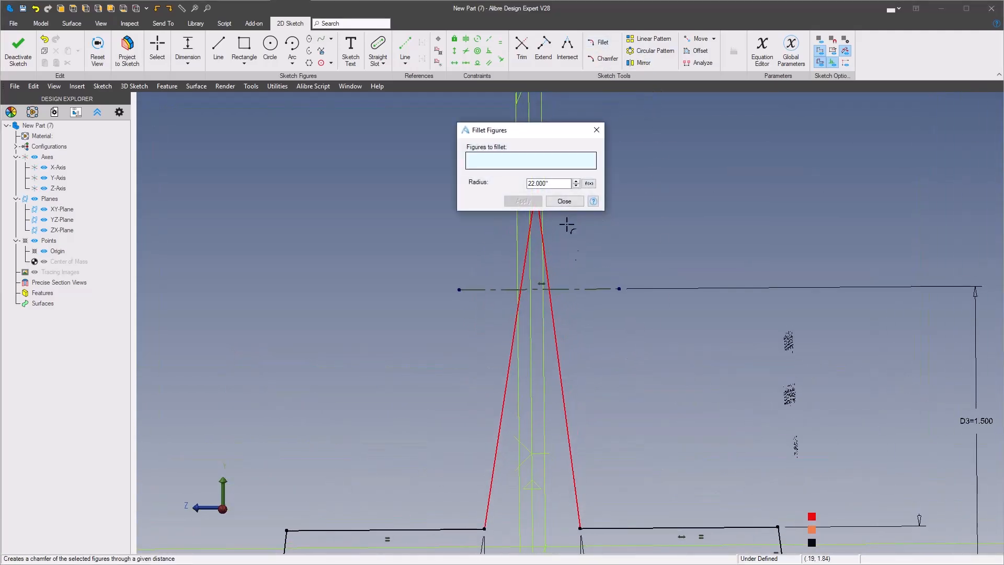
{"action": "left_click_drag", "start_coordinate": [557, 183], "coordinate": [488, 185]}
{"action": "type", "text": ".250"}
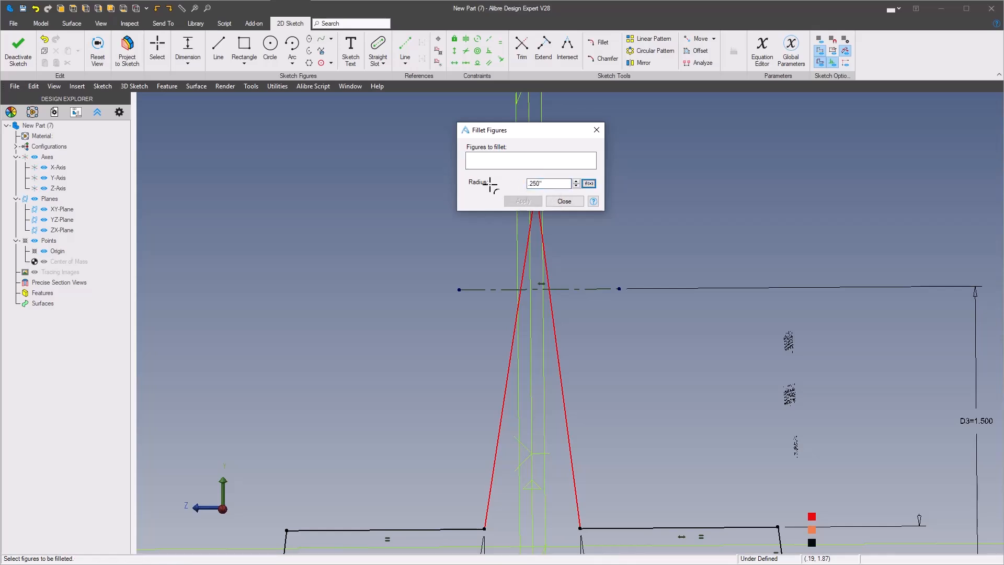
{"action": "left_click", "coordinate": [538, 158]}
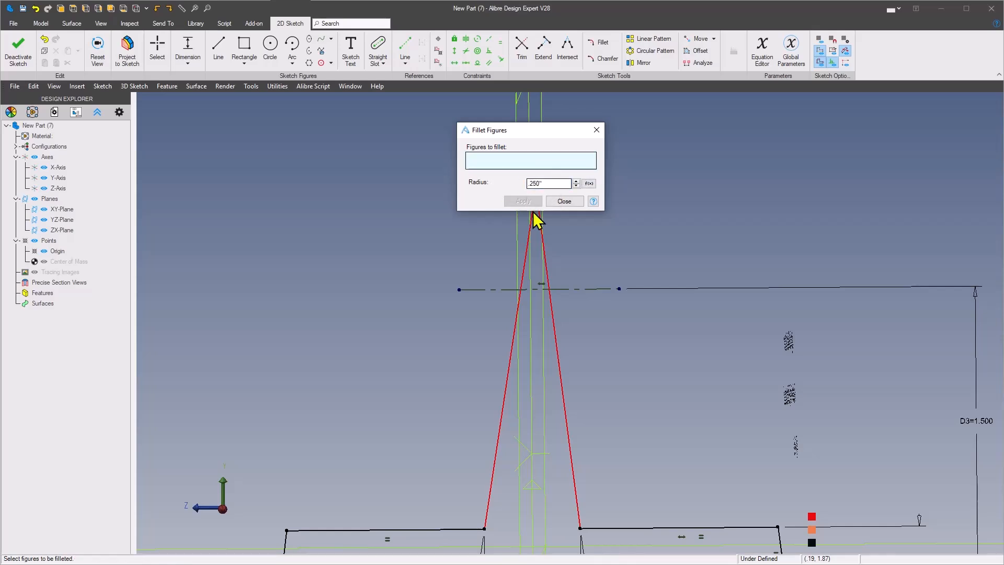
{"action": "left_click", "coordinate": [546, 248]}
{"action": "left_click", "coordinate": [525, 255]}
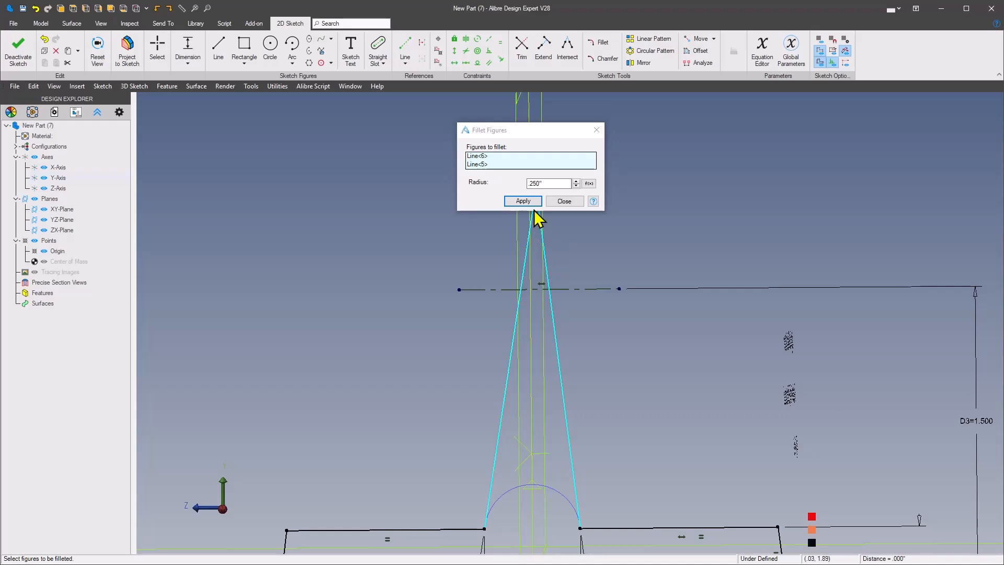
{"action": "left_click", "coordinate": [534, 203]}
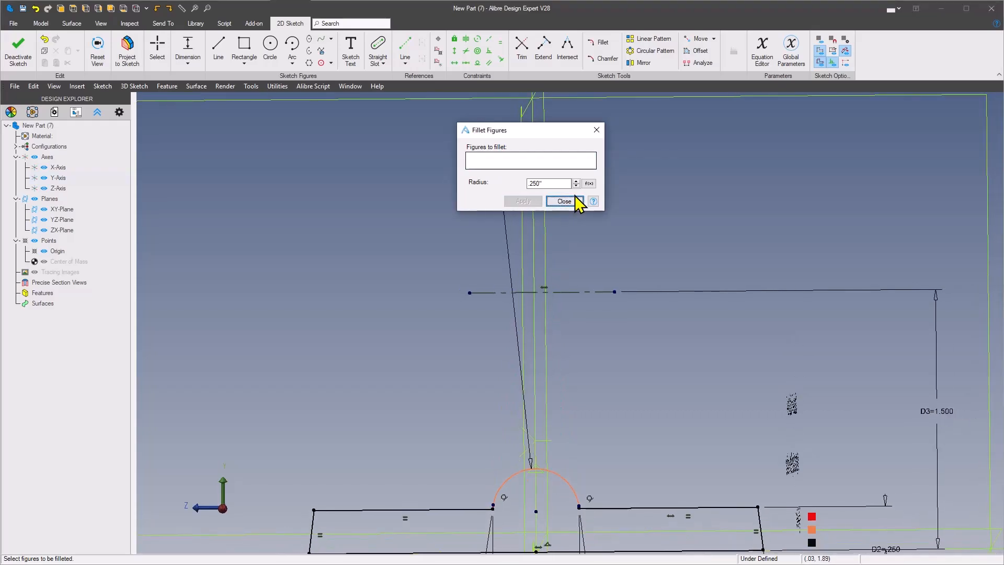
{"action": "key", "text": "Escape"}
- Delete the fillet's radius dimension and raise the arc's centre until the arc sits just below the reference line
{"action": "left_click", "coordinate": [549, 172]}
{"action": "key", "text": "Delete"}
{"action": "left_click_drag", "start_coordinate": [535, 506], "coordinate": [538, 318]}
{"action": "scroll", "coordinate": [619, 348], "scroll_direction": "down", "scroll_amount": 3}
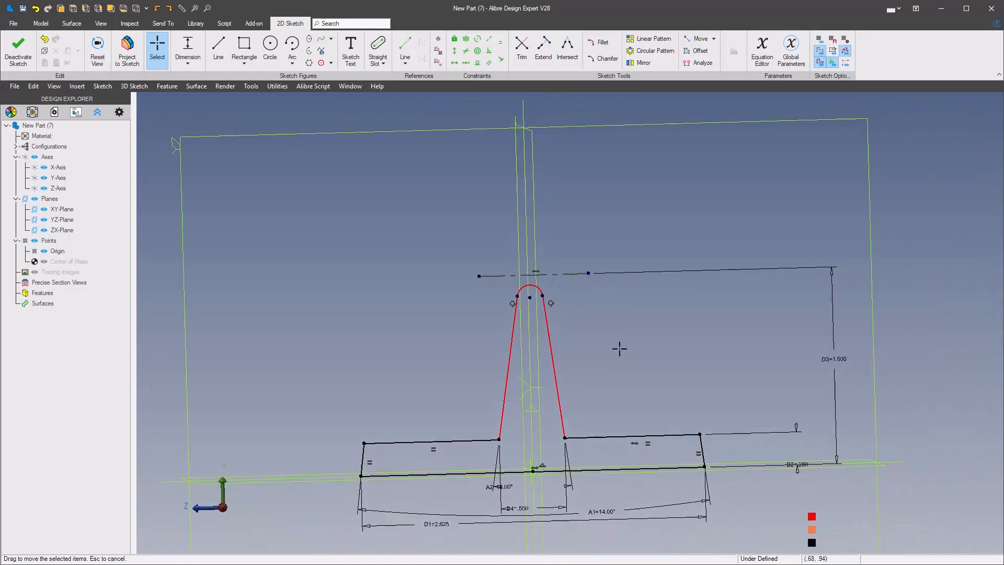
- Apply a vertical constraint between the top arc's centre point and the origin on the base's bottom edge
{"action": "right_click", "coordinate": [619, 348]}
{"action": "mouse_move", "coordinate": [799, 312]}
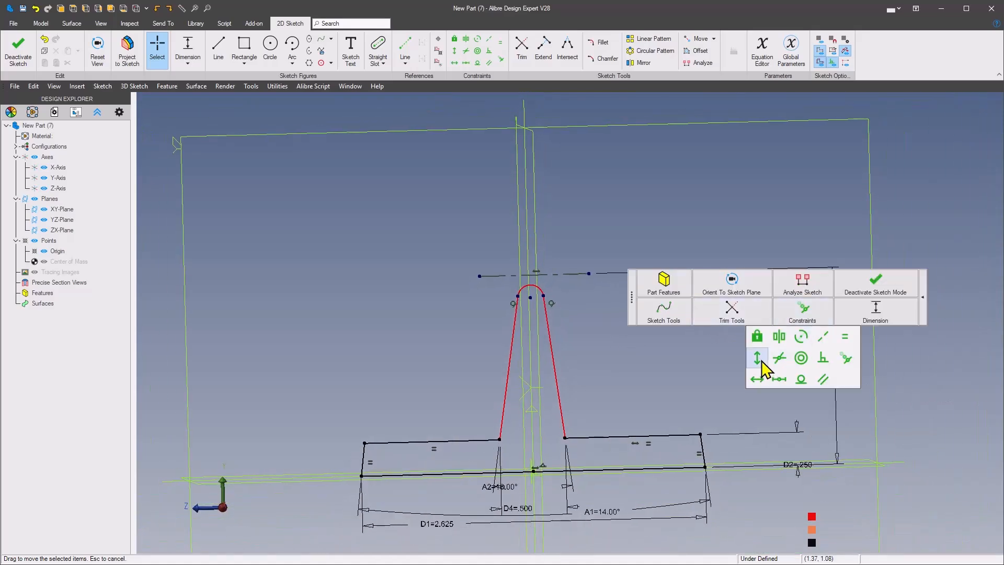
{"action": "left_click", "coordinate": [758, 359]}
{"action": "left_click", "coordinate": [531, 297]}
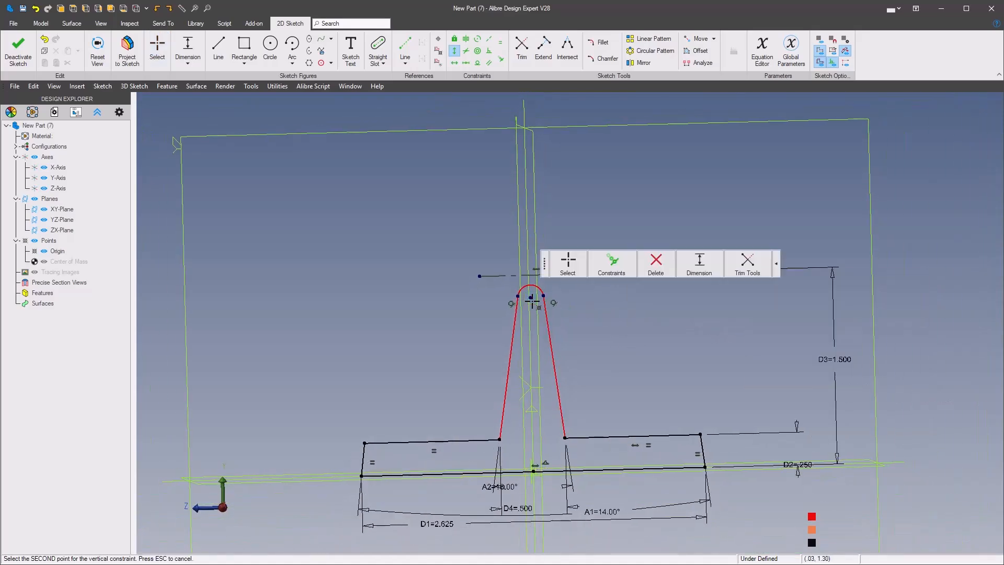
{"action": "left_click", "coordinate": [534, 471]}
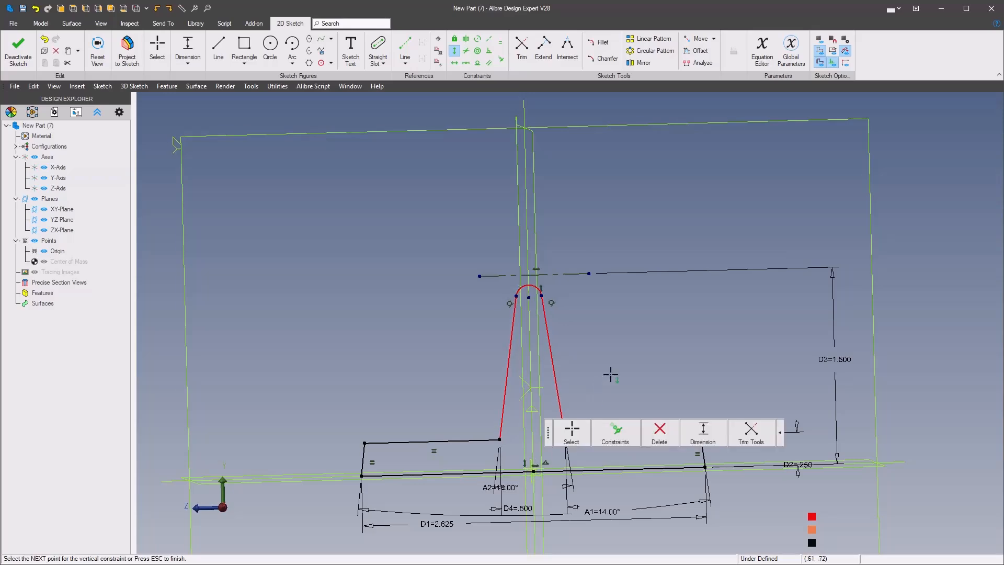
{"action": "key", "text": "Escape"}
- Apply a tangent constraint between the top arc and the horizontal reference line
{"action": "right_click", "coordinate": [638, 363]}
{"action": "mouse_move", "coordinate": [918, 346]}
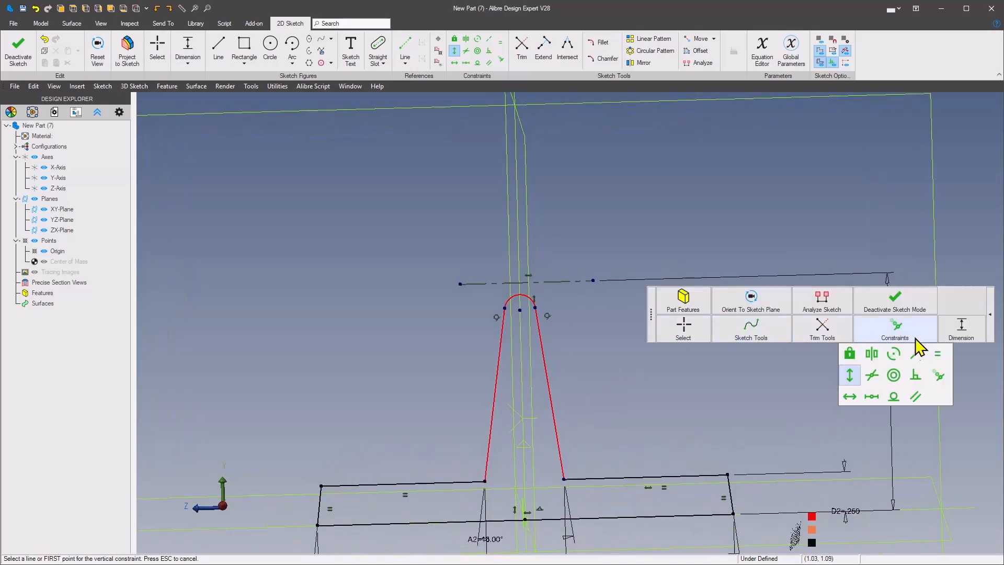
{"action": "left_click", "coordinate": [895, 397]}
{"action": "left_click", "coordinate": [524, 297]}
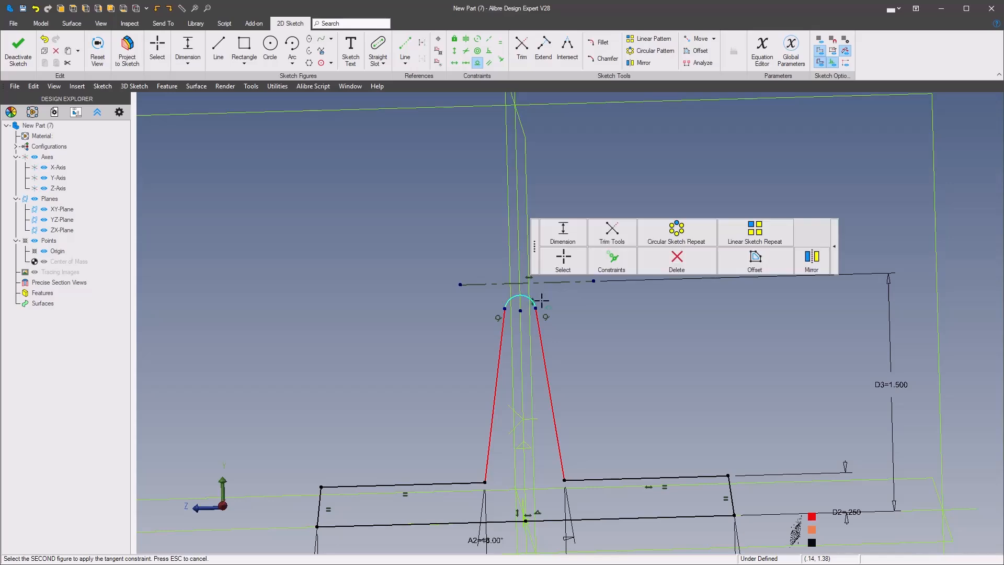
{"action": "left_click", "coordinate": [560, 282]}
{"action": "left_click", "coordinate": [593, 327]}
{"action": "scroll", "coordinate": [591, 328], "scroll_direction": "down", "scroll_amount": 4}
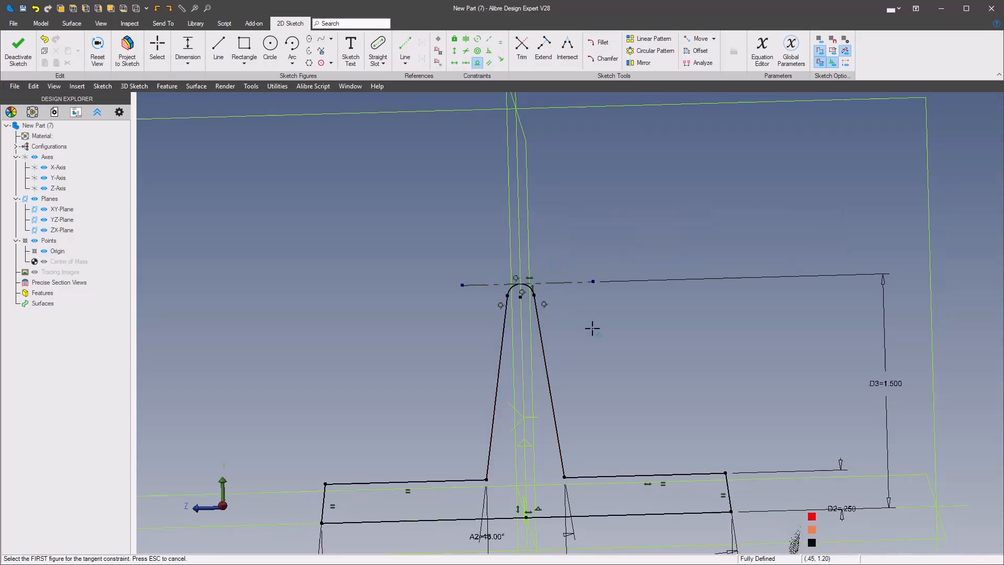
- Reposition the text of the 16° angle dimension midway between its extension lines
{"action": "scroll", "coordinate": [640, 320], "scroll_direction": "up", "scroll_amount": 1}
{"action": "middle_click_drag", "start_coordinate": [640, 320], "coordinate": [627, 324]}
{"action": "scroll", "coordinate": [643, 360], "scroll_direction": "up", "scroll_amount": 2}
{"action": "scroll", "coordinate": [605, 282], "scroll_direction": "up", "scroll_amount": 1}
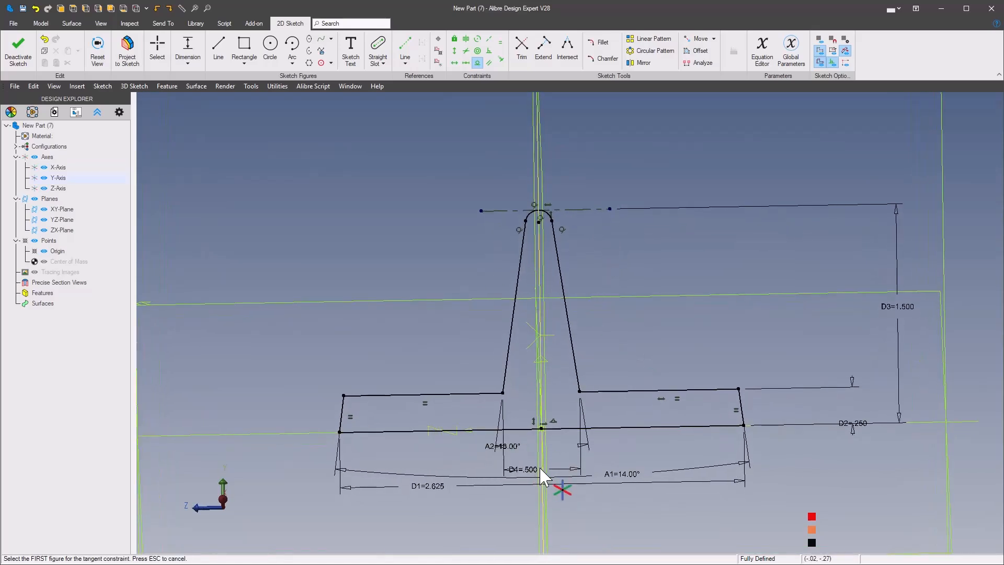
{"action": "right_click", "coordinate": [458, 447]}
{"action": "left_click", "coordinate": [498, 417]}
{"action": "left_click_drag", "start_coordinate": [536, 445], "coordinate": [534, 446]}
- Extrude the rib profile sketch as a boss to a depth of 5.875/2 in (2.938 in)
{"action": "mouse_move", "coordinate": [610, 455]}
{"action": "middle_mouse_down"}
{"action": "mouse_move", "coordinate": [723, 327]}
{"action": "mouse_move", "coordinate": [660, 377]}
{"action": "mouse_move", "coordinate": [392, 276]}
{"action": "mouse_move", "coordinate": [432, 274]}
{"action": "mouse_move", "coordinate": [415, 272]}
{"action": "middle_mouse_up"}
{"action": "right_click", "coordinate": [415, 271]}
{"action": "mouse_move", "coordinate": [450, 210]}
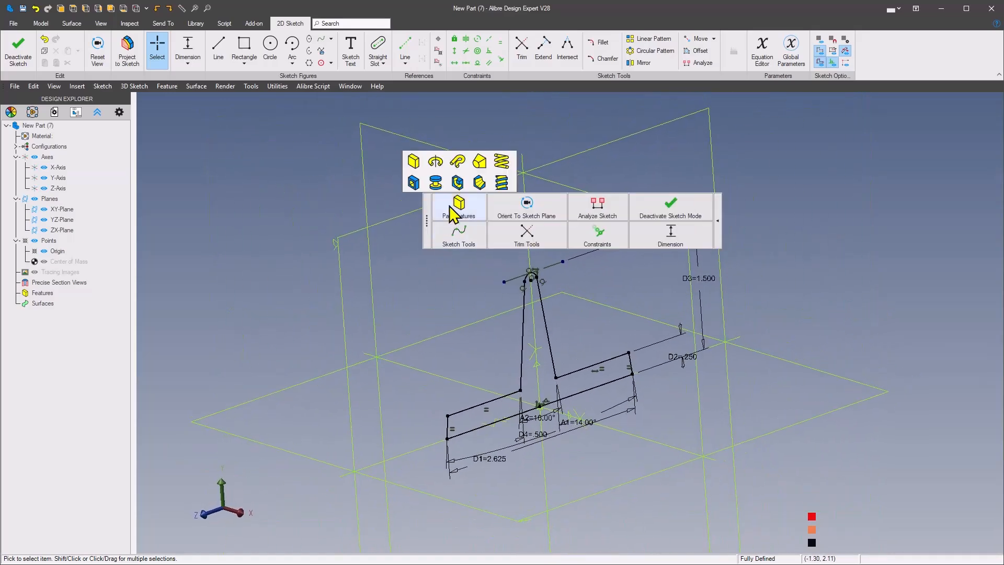
{"action": "left_click", "coordinate": [413, 162]}
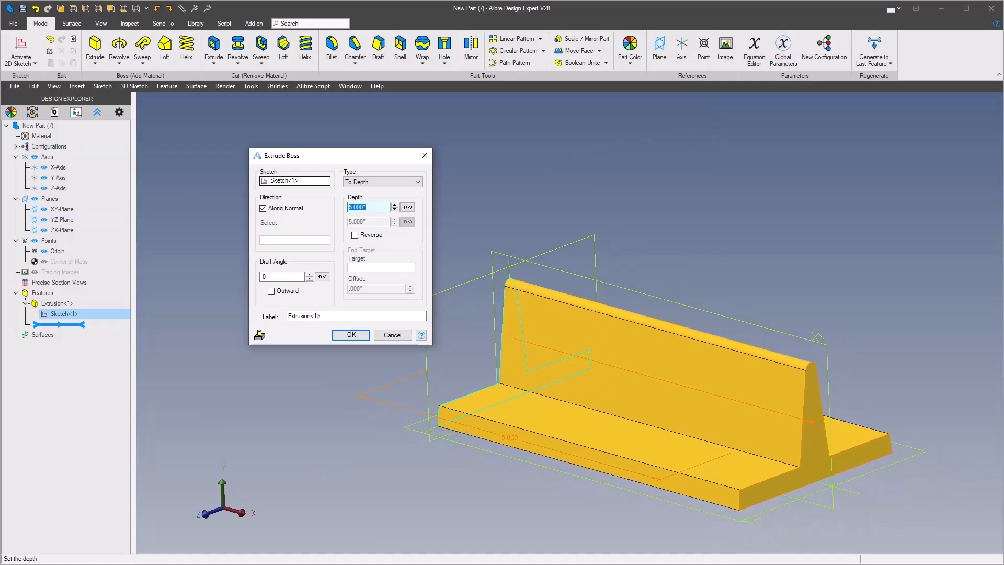
{"action": "key", "text": "alt+Tab"}
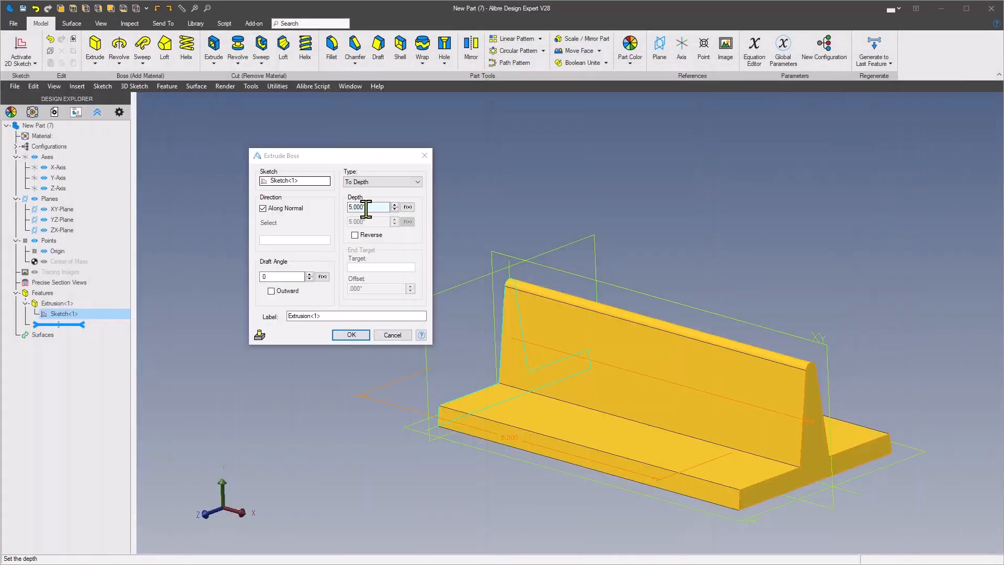
{"action": "left_click_drag", "start_coordinate": [380, 207], "coordinate": [279, 204]}
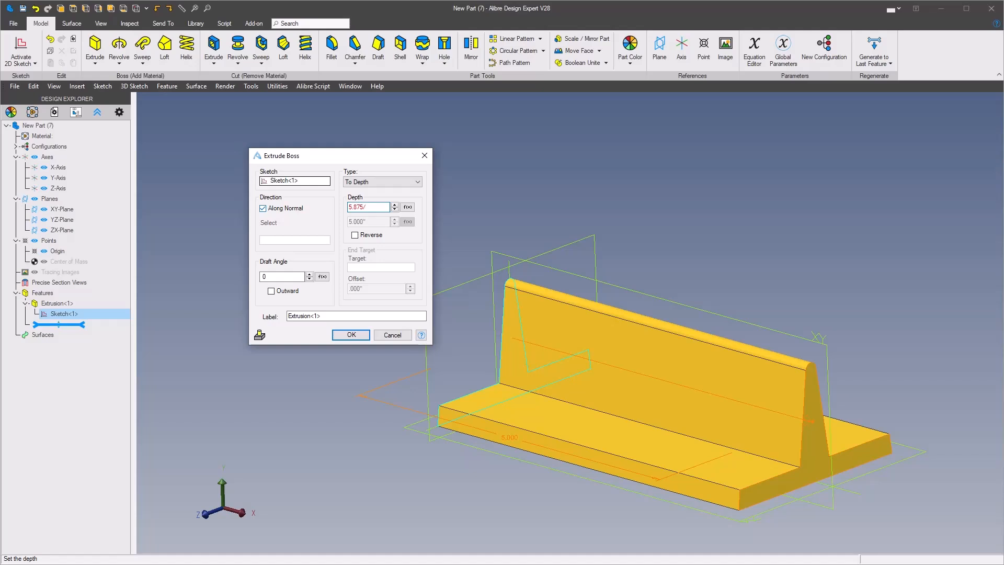
{"action": "key", "text": "Tab"}
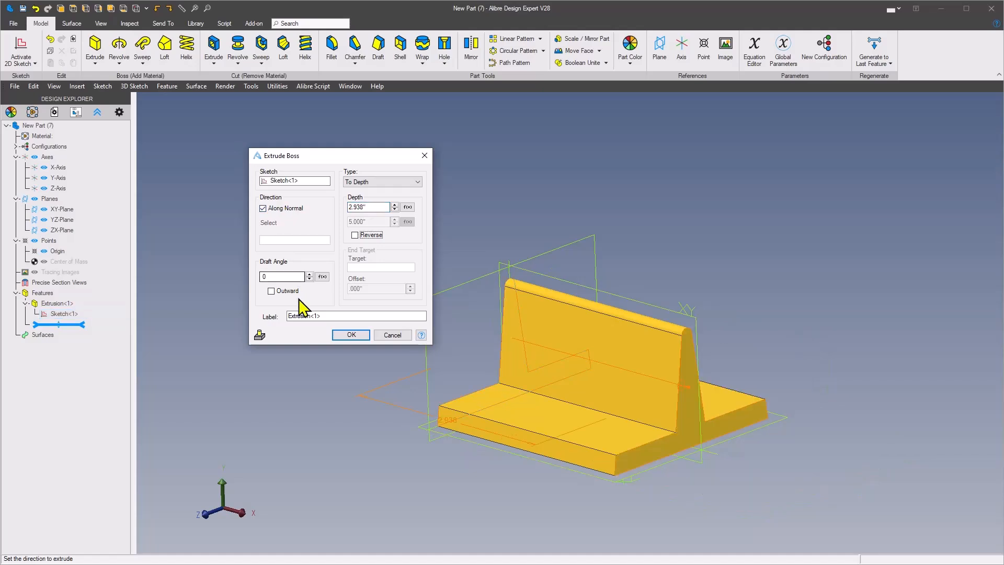
{"action": "left_click", "coordinate": [348, 336]}
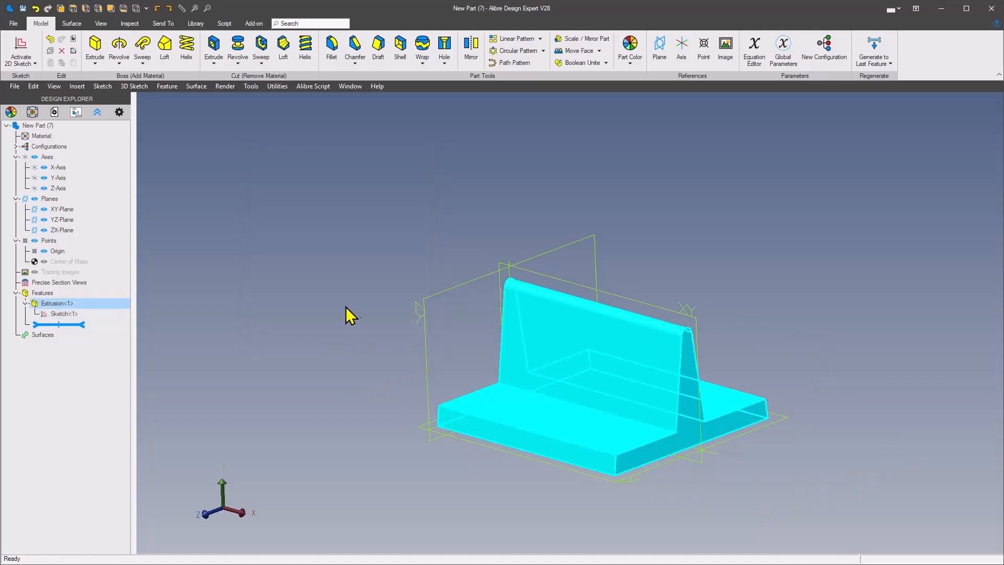
{"action": "left_click", "coordinate": [327, 296]}
- Start a sketch on the extrusion's T-shaped end face and project the face's bottom edge into it
{"action": "middle_click_drag", "start_coordinate": [327, 296], "coordinate": [286, 321]}
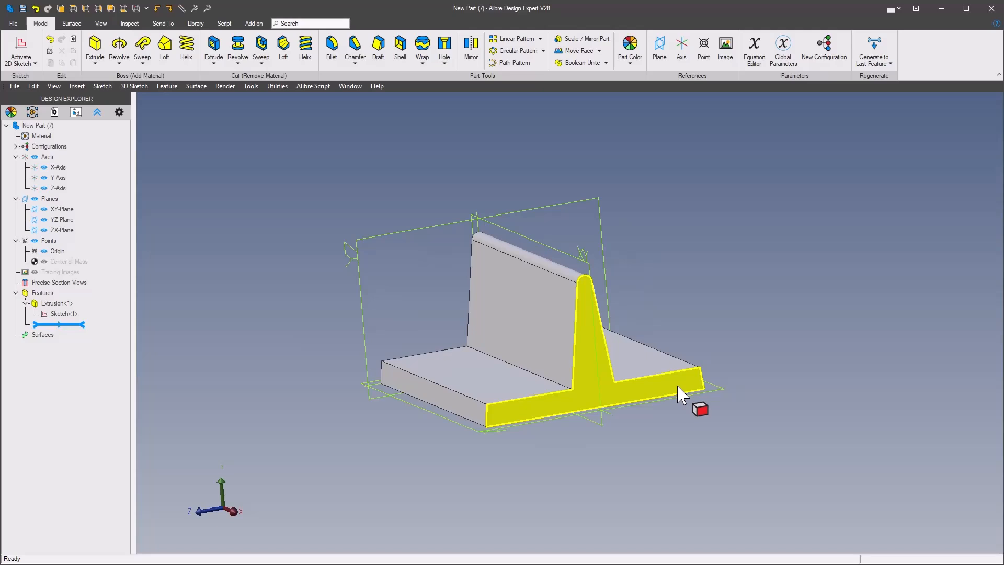
{"action": "right_click", "coordinate": [677, 389]}
{"action": "left_click", "coordinate": [739, 395]}
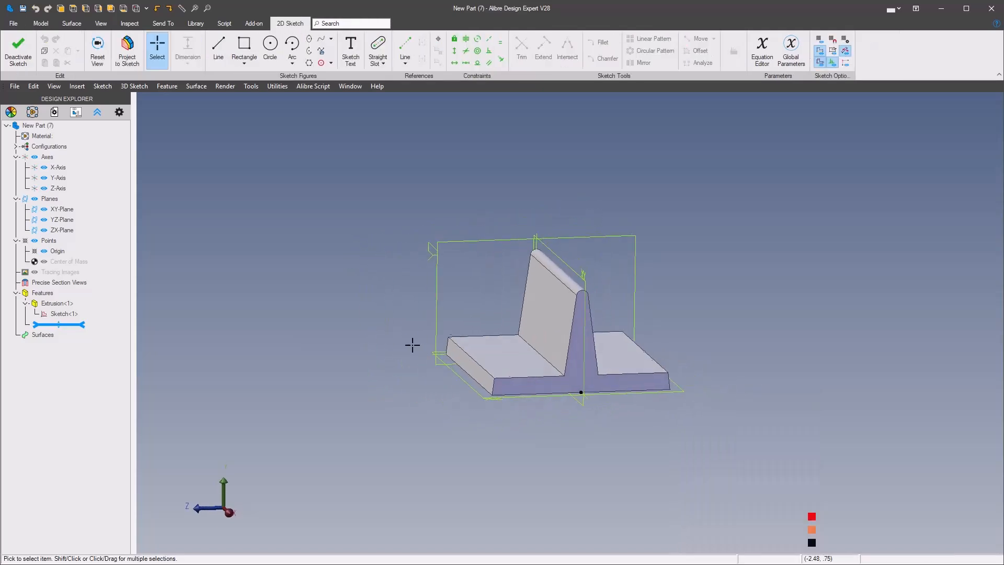
{"action": "left_click", "coordinate": [376, 349]}
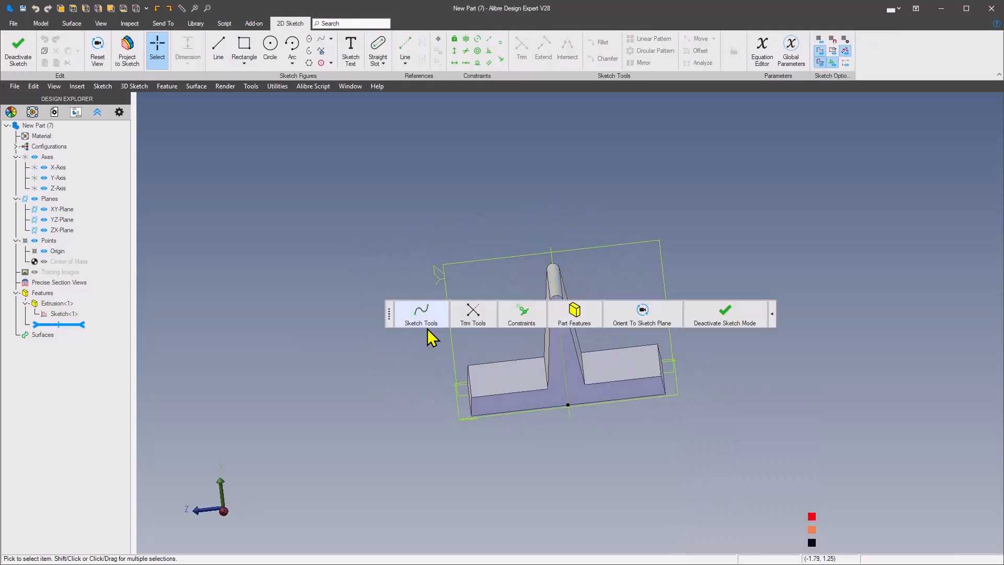
{"action": "scroll", "coordinate": [433, 414], "scroll_direction": "up", "scroll_amount": 2}
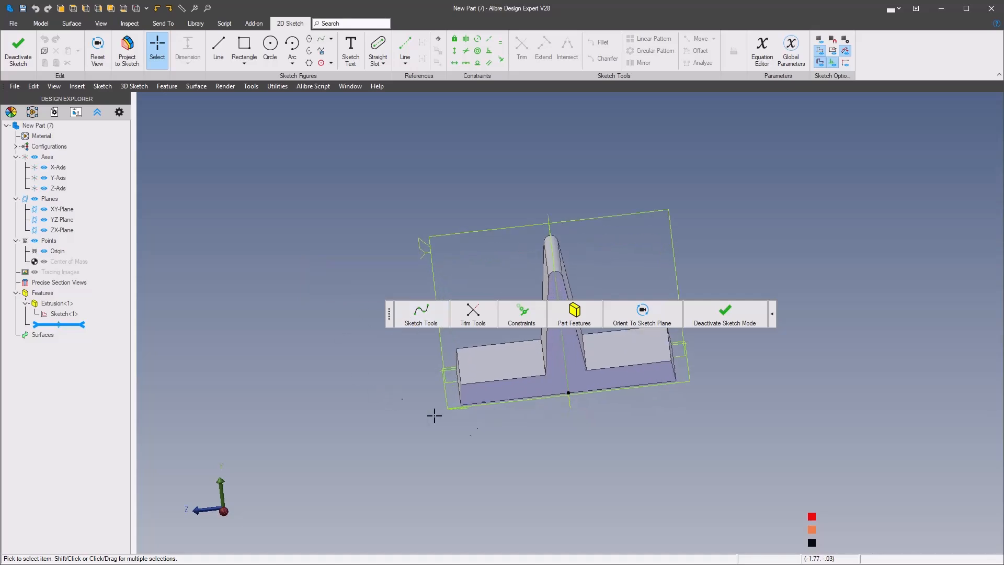
{"action": "left_click", "coordinate": [531, 439]}
{"action": "left_click", "coordinate": [519, 404]}
{"action": "left_click", "coordinate": [660, 360]}
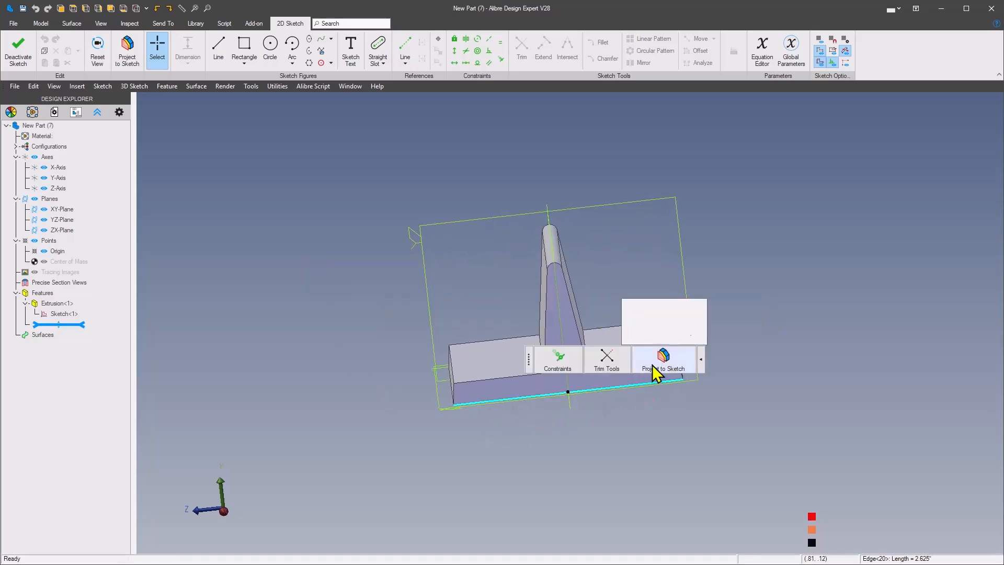
{"action": "left_click", "coordinate": [697, 311]}
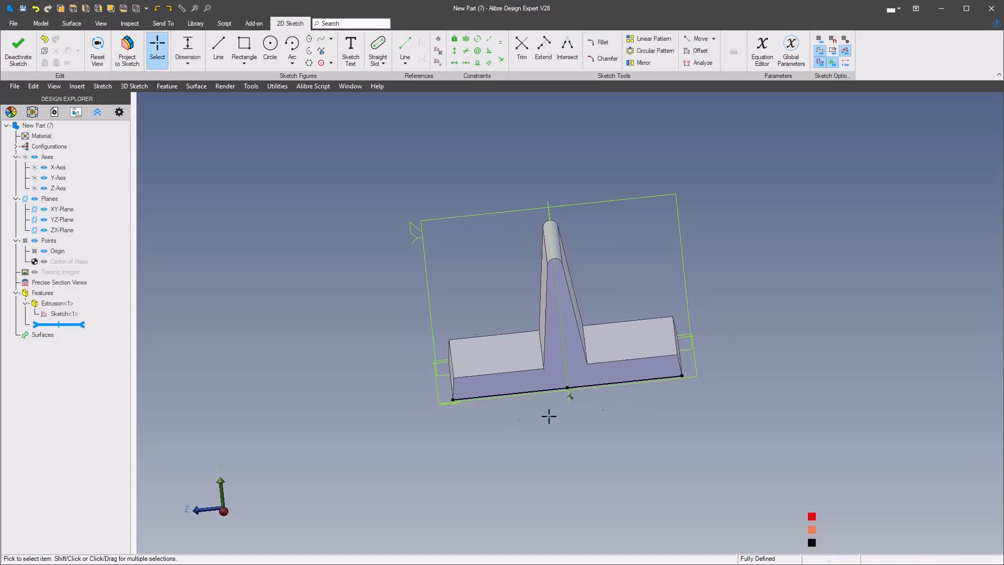
- Draw two slanted lines from the ends of the projected bottom edge, meeting at an apex well above the rib
{"action": "mouse_move", "coordinate": [536, 405]}
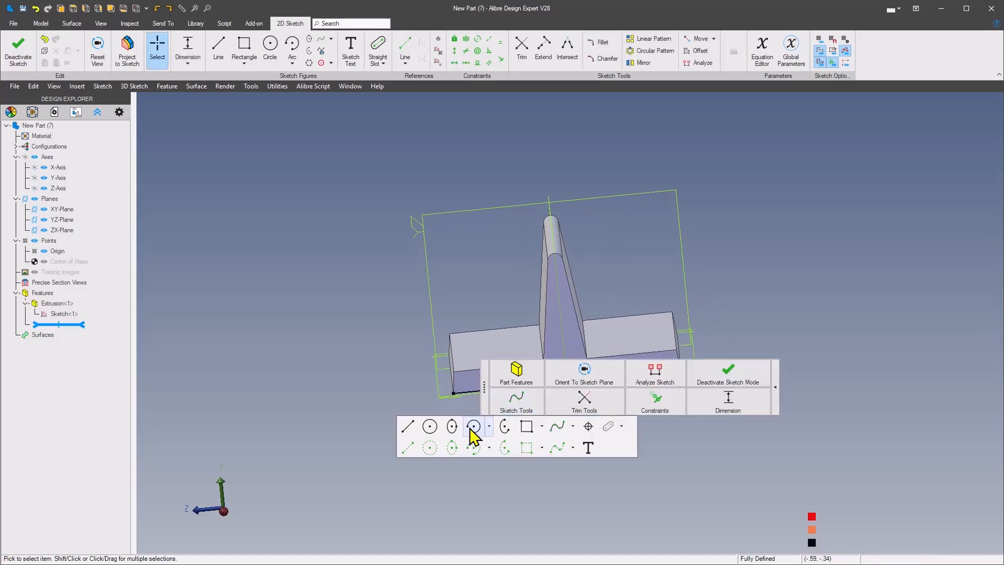
{"action": "left_click", "coordinate": [409, 426]}
{"action": "left_click", "coordinate": [456, 396]}
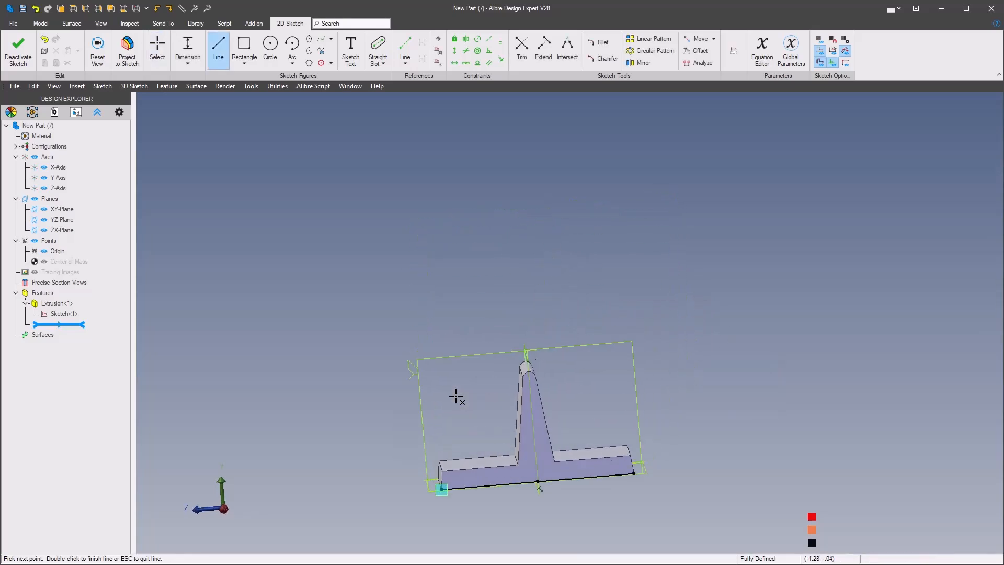
{"action": "left_click", "coordinate": [493, 145]}
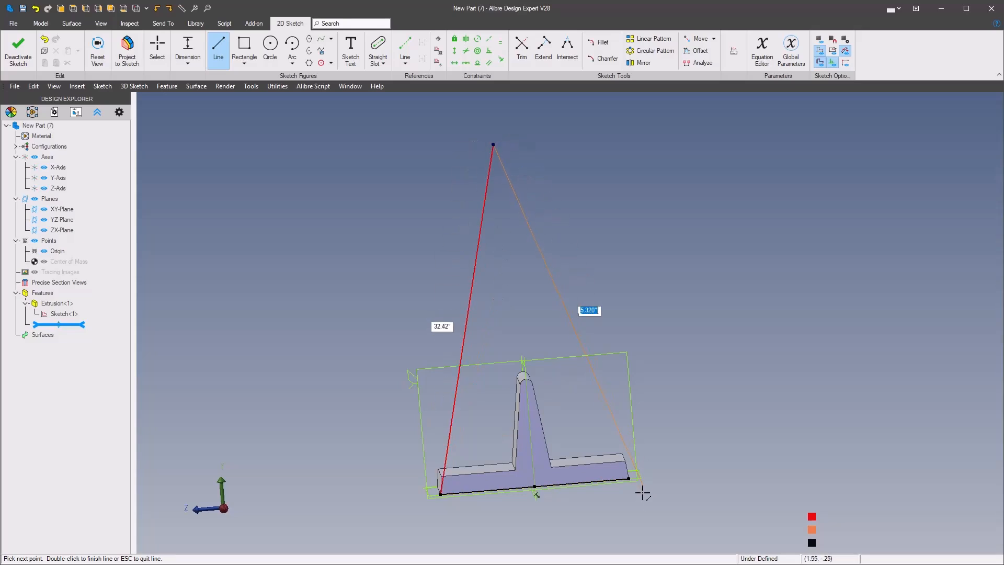
{"action": "double_click", "coordinate": [629, 478]}
{"action": "key", "text": "Escape"}
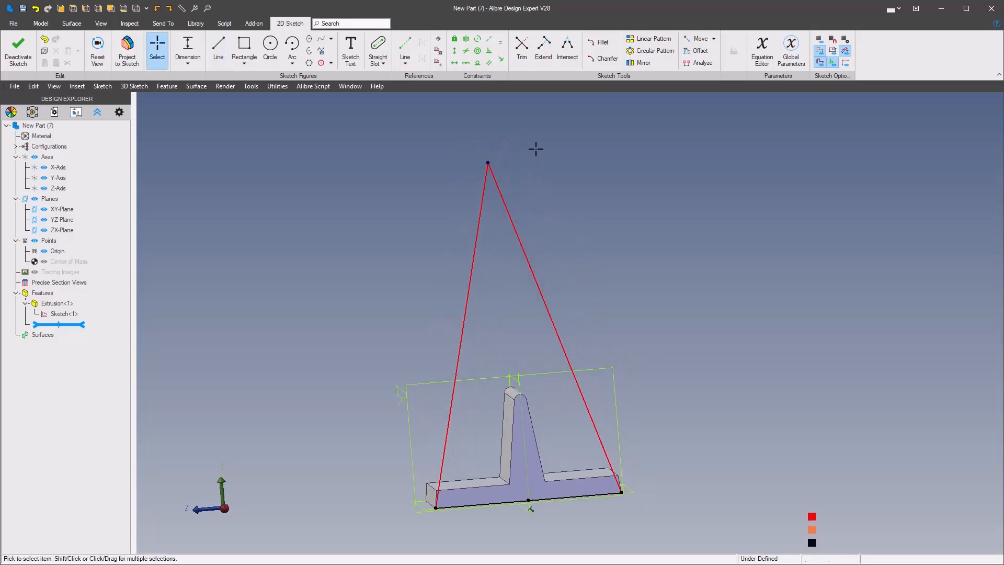
- Fillet the apex between the two slanted lines with a .250 in radius and delete the fillet's radius dimension
{"action": "left_click_drag", "start_coordinate": [528, 141], "coordinate": [453, 206]}
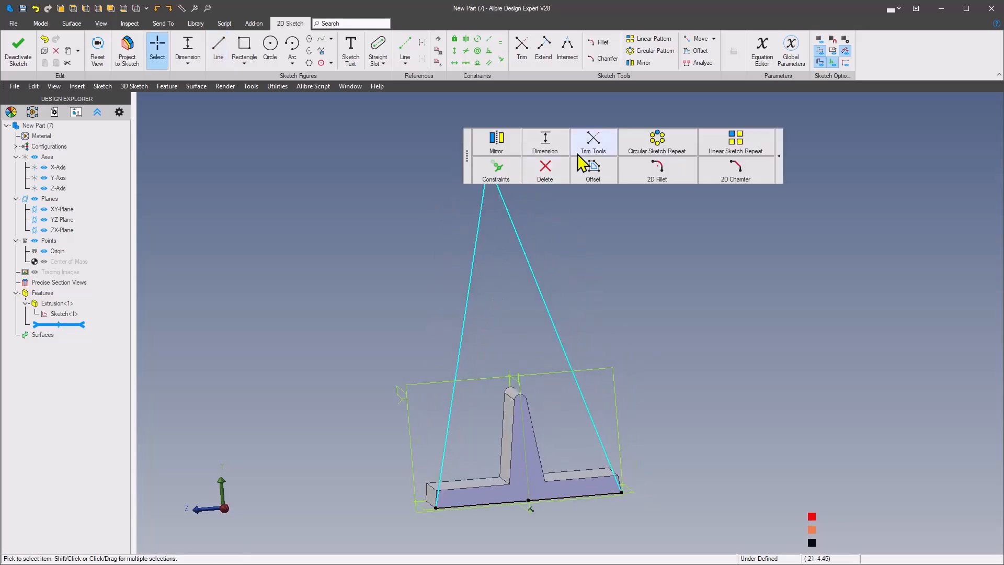
{"action": "left_click", "coordinate": [600, 44]}
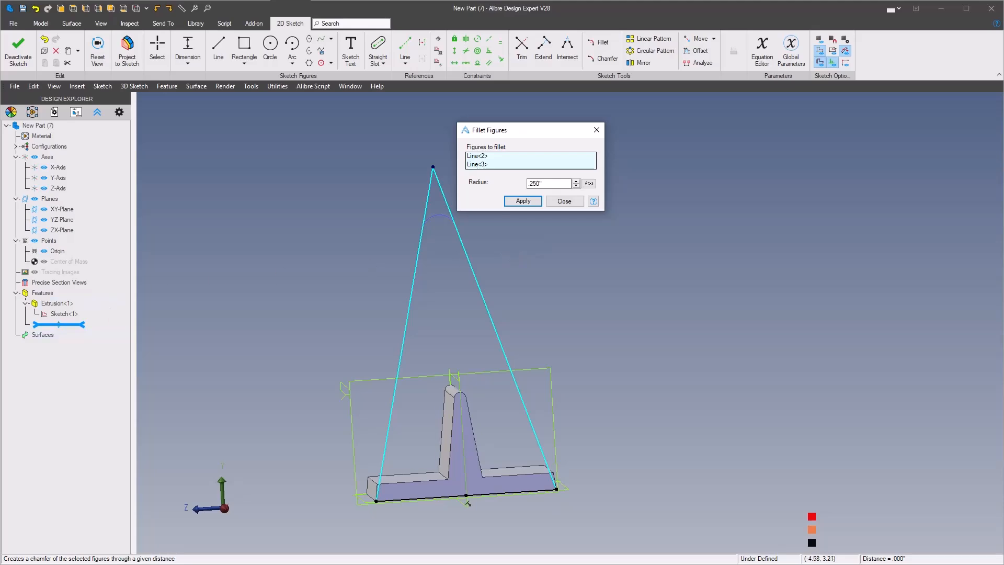
{"action": "mouse_move", "coordinate": [0, 86]}
{"action": "left_mouse_down"}
{"action": "mouse_move", "coordinate": [336, 103]}
{"action": "mouse_move", "coordinate": [610, 84]}
{"action": "left_mouse_up"}
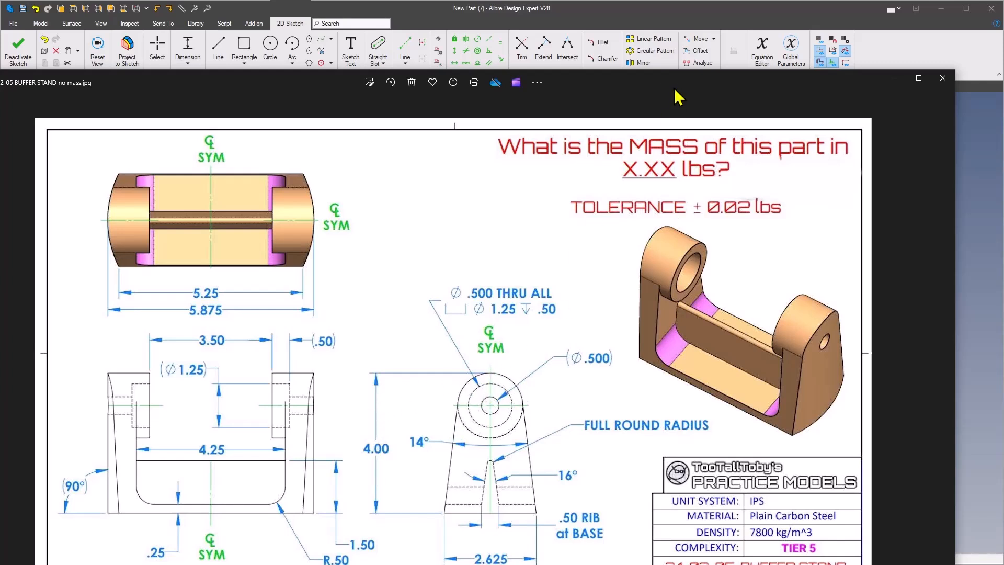
{"action": "mouse_move", "coordinate": [677, 79]}
{"action": "left_mouse_down"}
{"action": "mouse_move", "coordinate": [376, 97]}
{"action": "mouse_move", "coordinate": [0, 57]}
{"action": "left_mouse_up"}
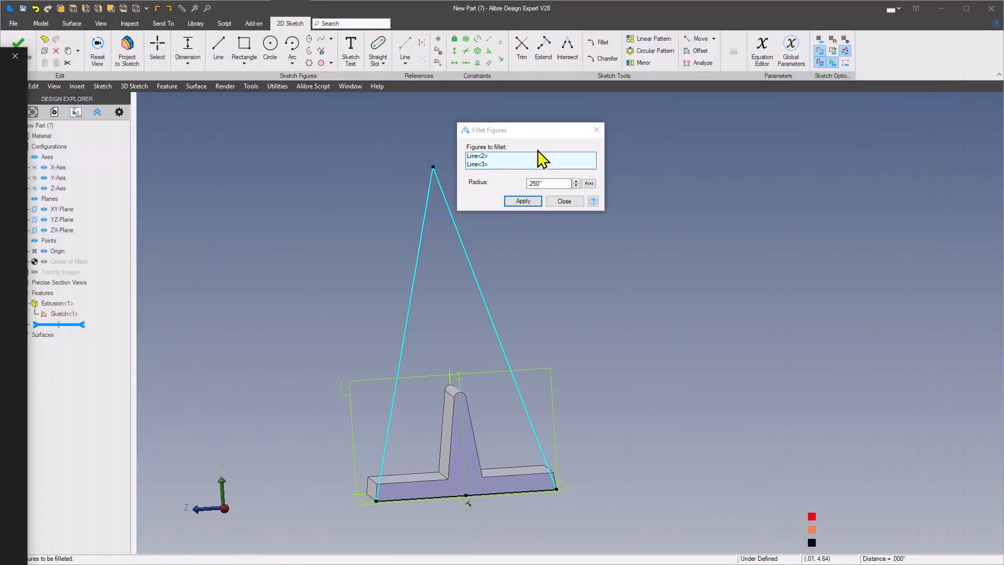
{"action": "left_click", "coordinate": [559, 181]}
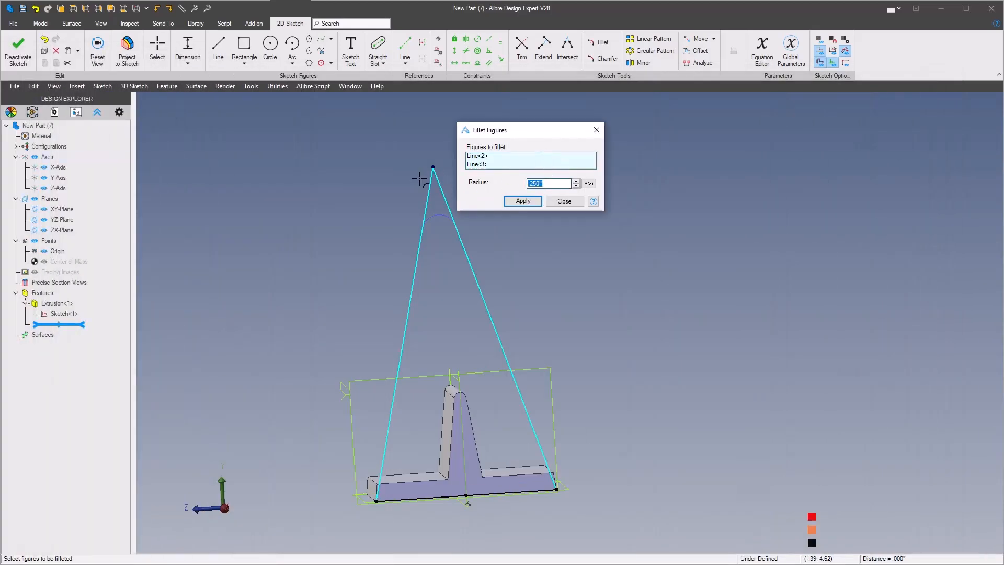
{"action": "left_click", "coordinate": [525, 202]}
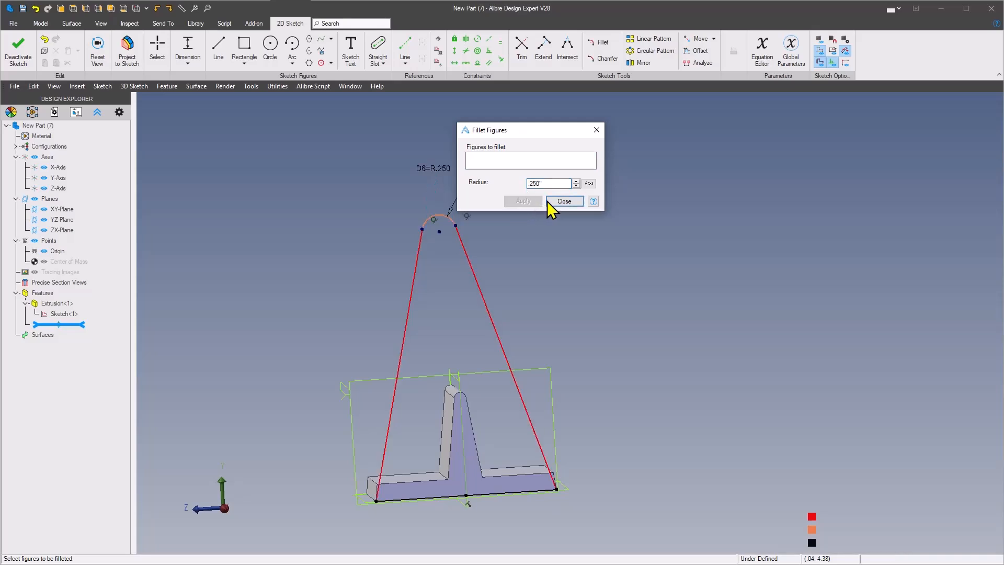
{"action": "left_click", "coordinate": [564, 201]}
{"action": "left_click", "coordinate": [615, 256]}
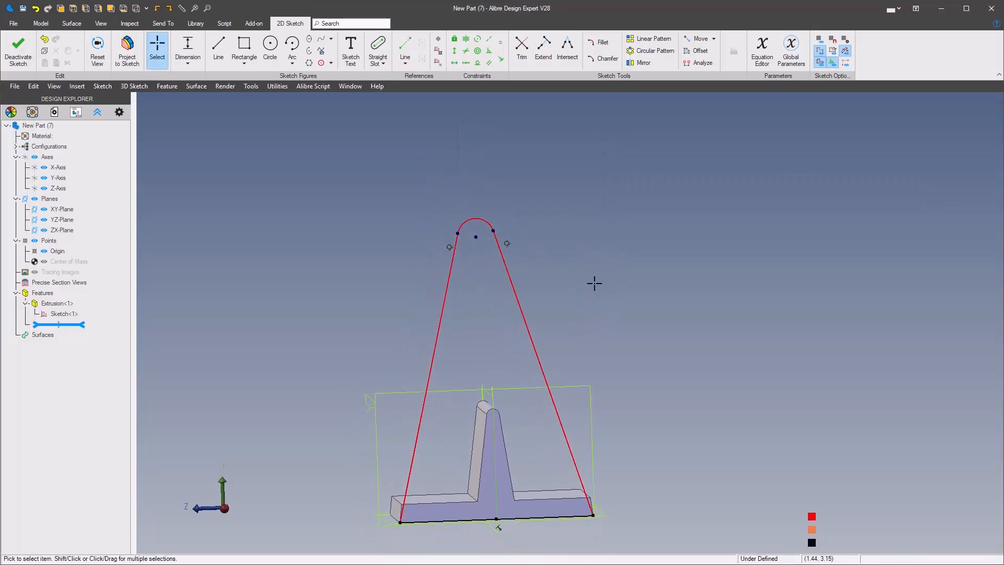
- Draw a horizontal reference line across the top of the fillet arc, extending past it on both sides
{"action": "left_click", "coordinate": [639, 271]}
{"action": "left_click", "coordinate": [671, 246]}
{"action": "left_click", "coordinate": [558, 264]}
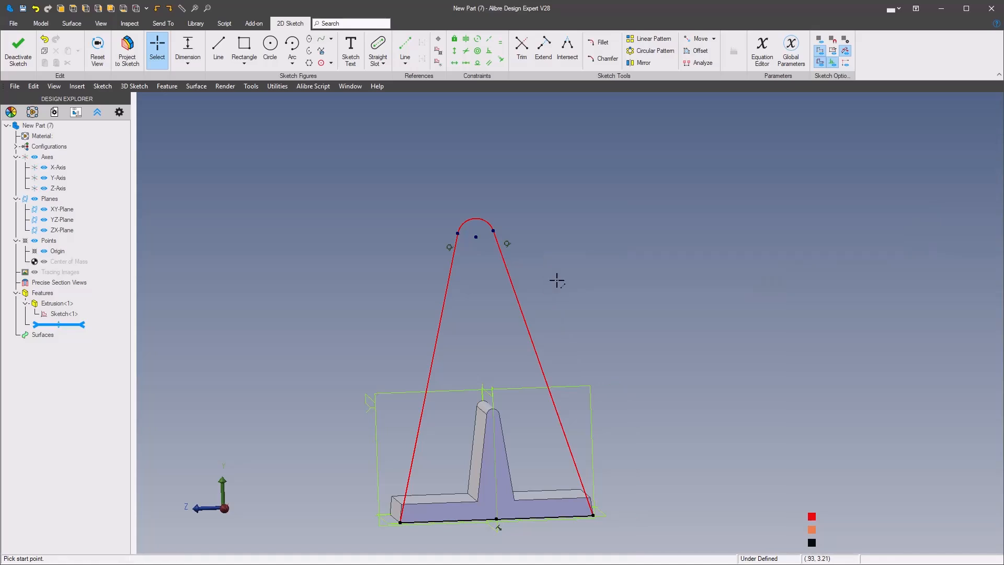
{"action": "left_click", "coordinate": [359, 223]}
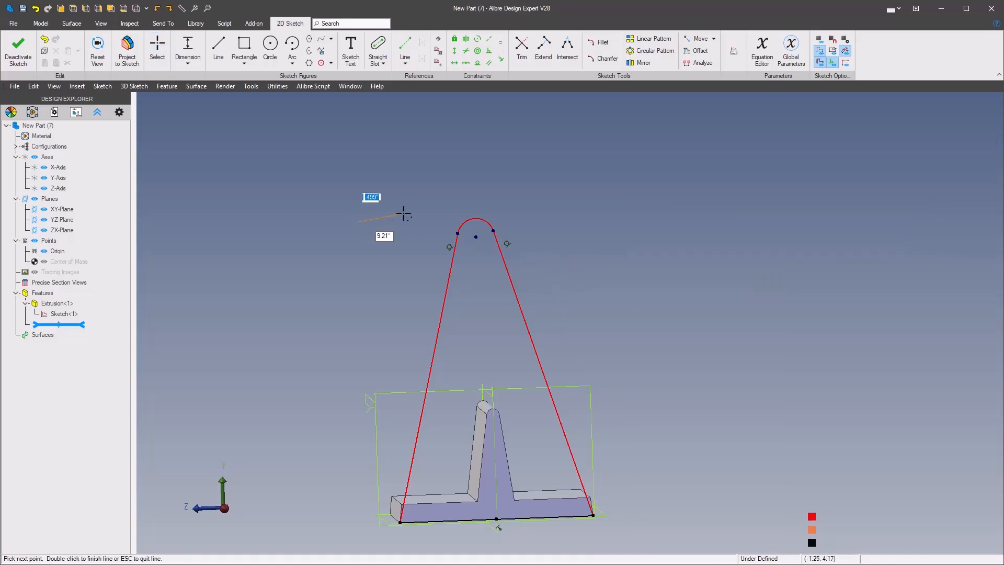
{"action": "double_click", "coordinate": [588, 212]}
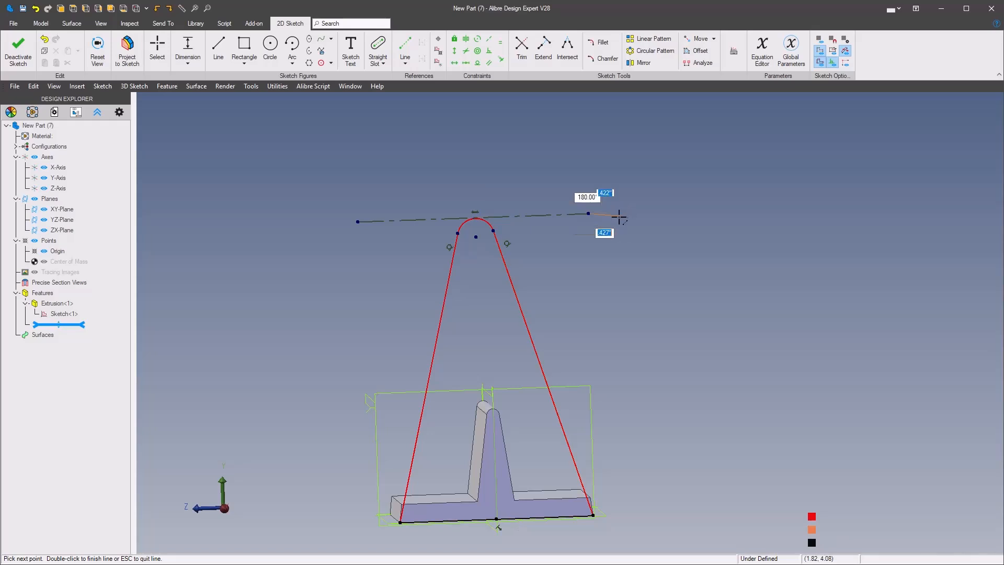
- Dimension the vertical distance between the horizontal reference line and the projected bottom edge as 4.000 in
{"action": "right_click", "coordinate": [608, 288]}
{"action": "left_click", "coordinate": [930, 251]}
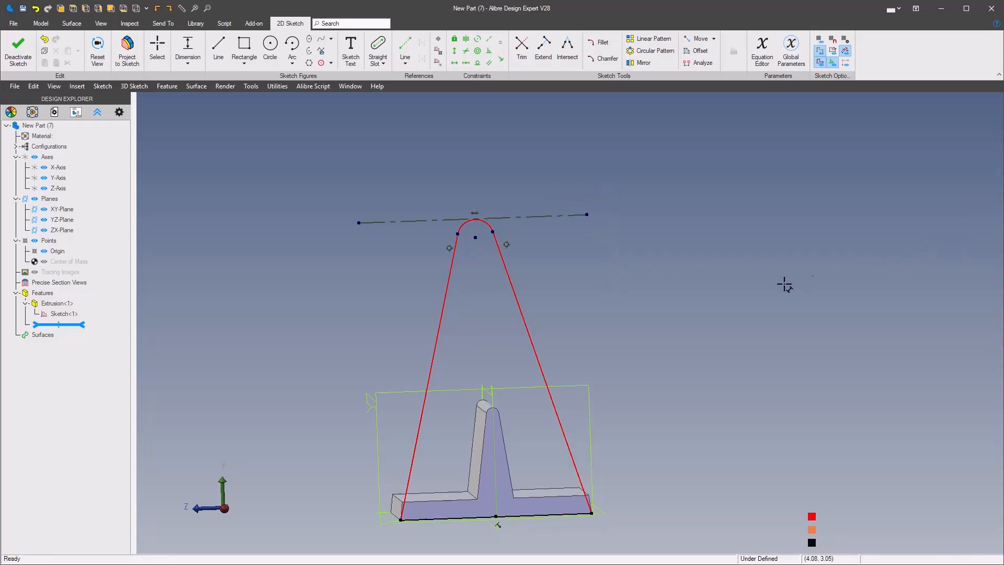
{"action": "scroll", "coordinate": [680, 335], "scroll_direction": "down", "scroll_amount": 1}
{"action": "left_click", "coordinate": [555, 224]}
{"action": "left_click", "coordinate": [560, 489]}
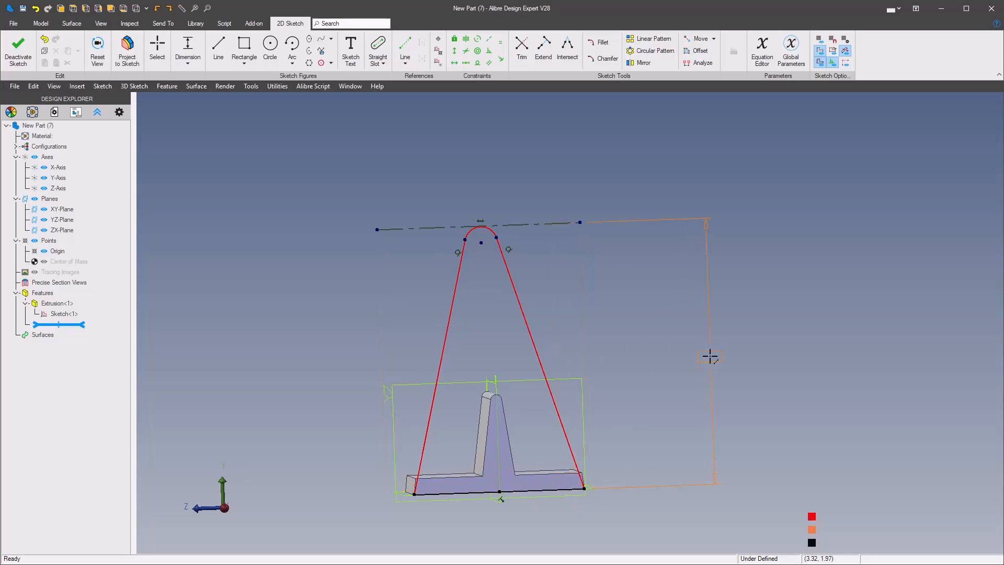
{"action": "left_click", "coordinate": [710, 356]}
{"action": "key", "text": "Return"}
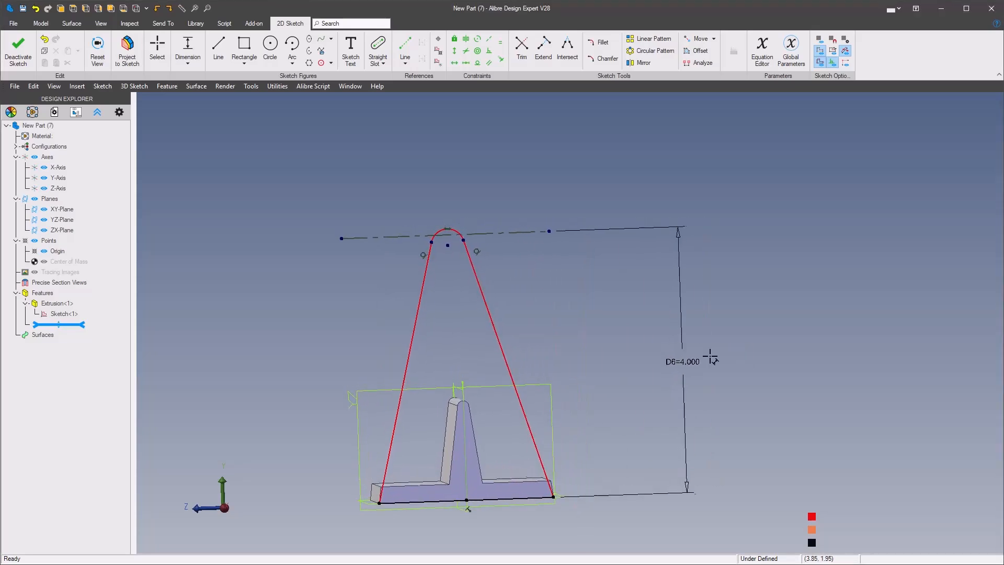
- Apply a tangent constraint between the fillet arc and the horizontal reference line above it
{"action": "scroll", "coordinate": [709, 356], "scroll_direction": "up", "scroll_amount": 2}
{"action": "right_click", "coordinate": [587, 316]}
{"action": "mouse_move", "coordinate": [853, 291]}
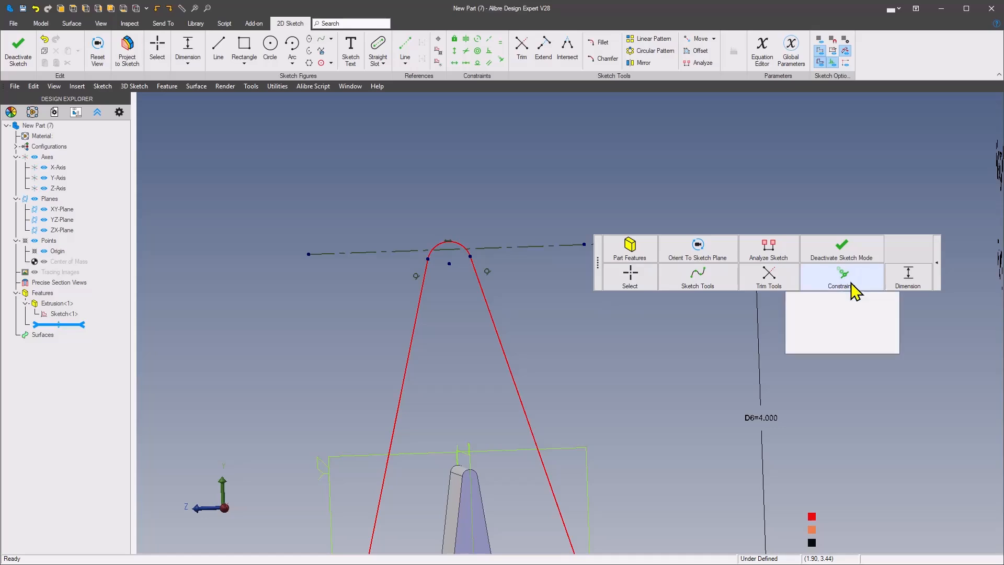
{"action": "left_click", "coordinate": [845, 349]}
{"action": "scroll", "coordinate": [502, 204], "scroll_direction": "up", "scroll_amount": 2}
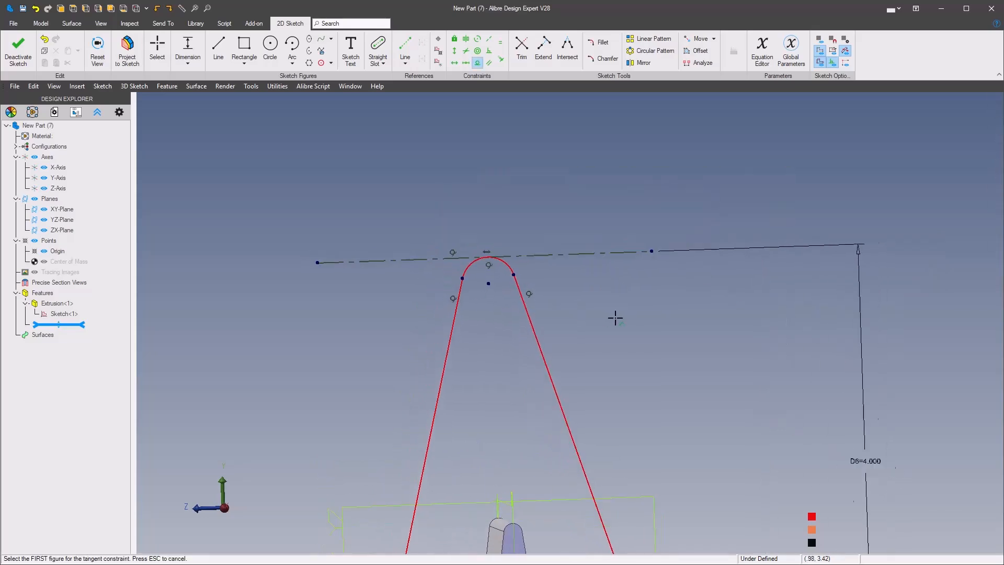
- Select both slanted side lines and apply an equal constraint to make the upright profile symmetric
{"action": "scroll", "coordinate": [615, 324], "scroll_direction": "down", "scroll_amount": 2}
{"action": "scroll", "coordinate": [617, 335], "scroll_direction": "up", "scroll_amount": 1}
{"action": "right_click", "coordinate": [629, 333]}
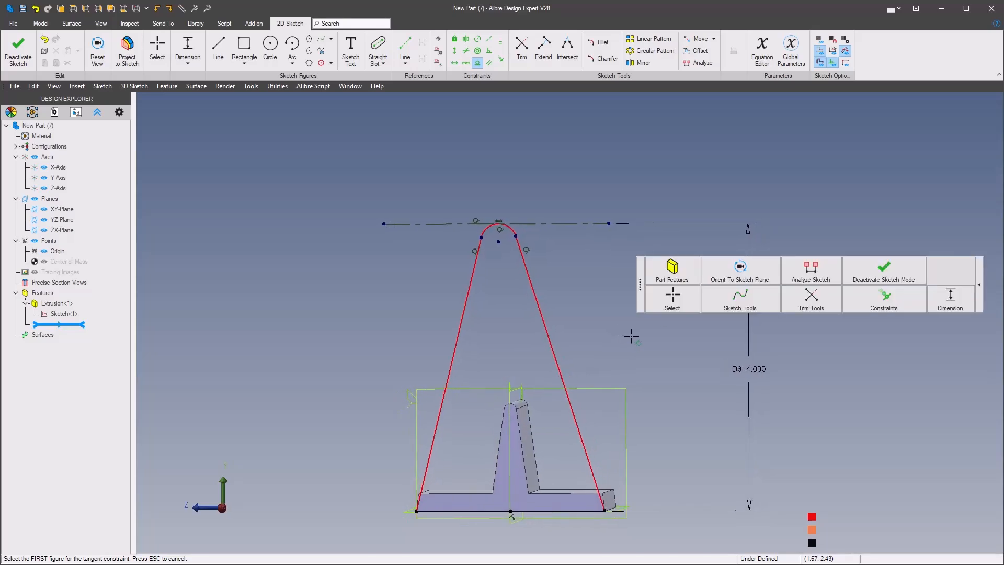
{"action": "left_click", "coordinate": [665, 293]}
{"action": "left_click_drag", "start_coordinate": [413, 321], "coordinate": [554, 314]}
{"action": "right_click", "coordinate": [555, 314]}
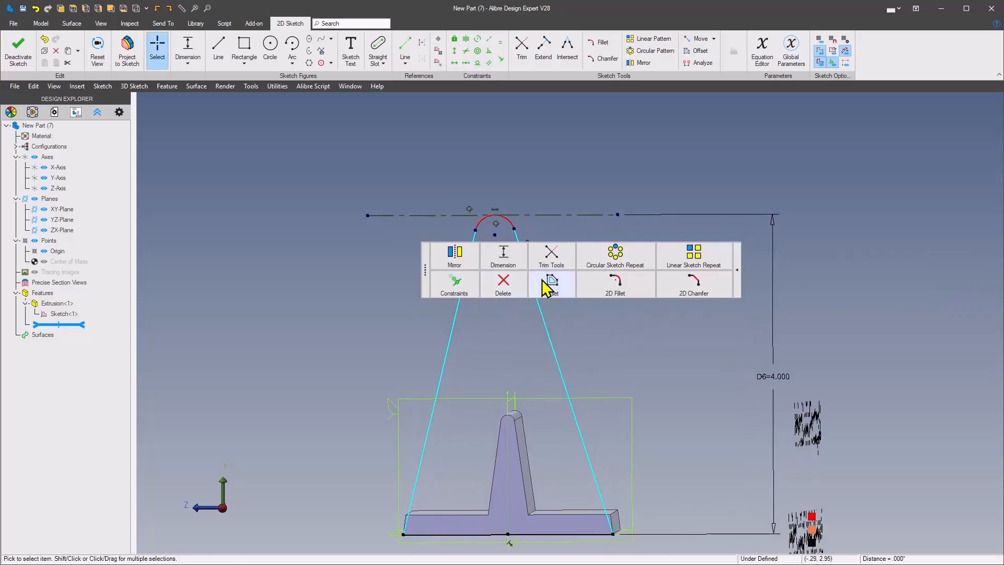
{"action": "left_click", "coordinate": [473, 290]}
{"action": "left_click", "coordinate": [491, 310]}
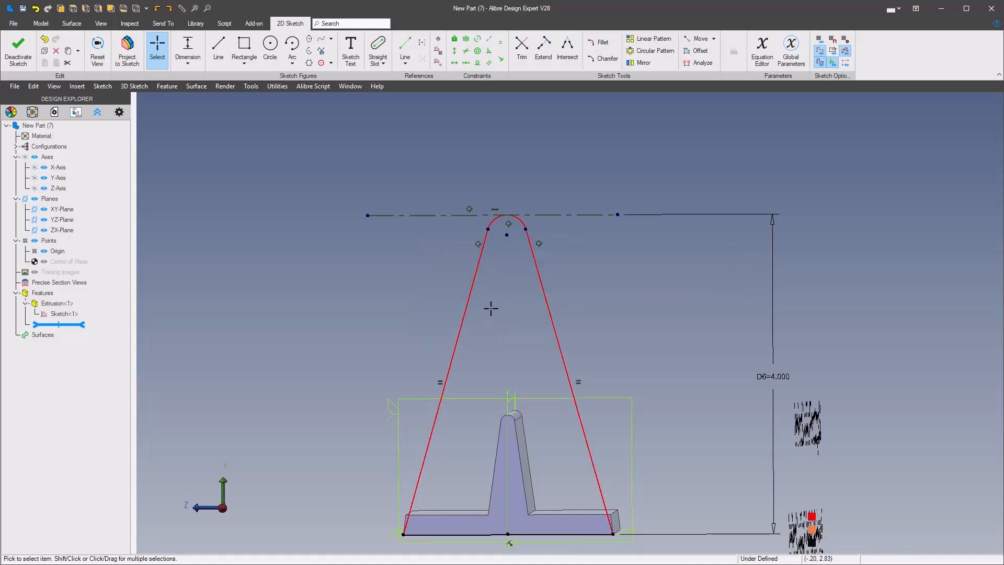
{"action": "scroll", "coordinate": [343, 354], "scroll_direction": "up", "scroll_amount": 3}
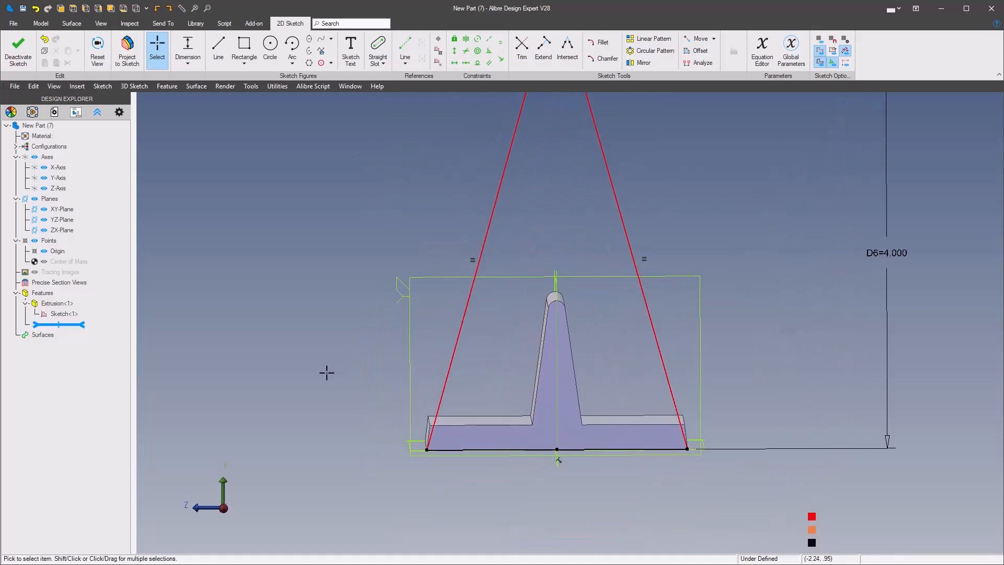
- Apply a collinear constraint between the upright's slanted side line and the base's slanted end edge
{"action": "right_click", "coordinate": [327, 372]}
{"action": "left_click", "coordinate": [526, 346]}
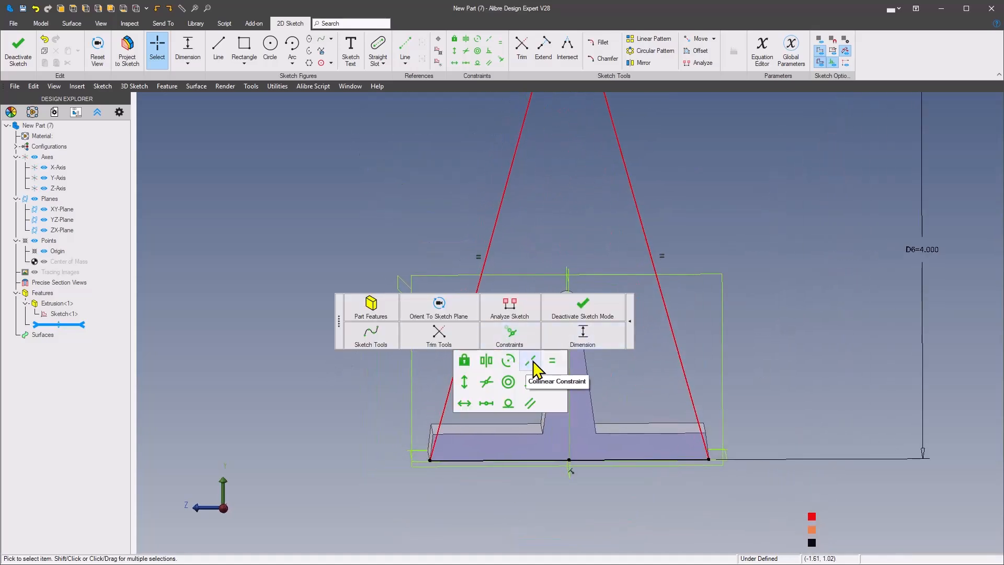
{"action": "left_click", "coordinate": [531, 360]}
{"action": "scroll", "coordinate": [515, 381], "scroll_direction": "up", "scroll_amount": 5}
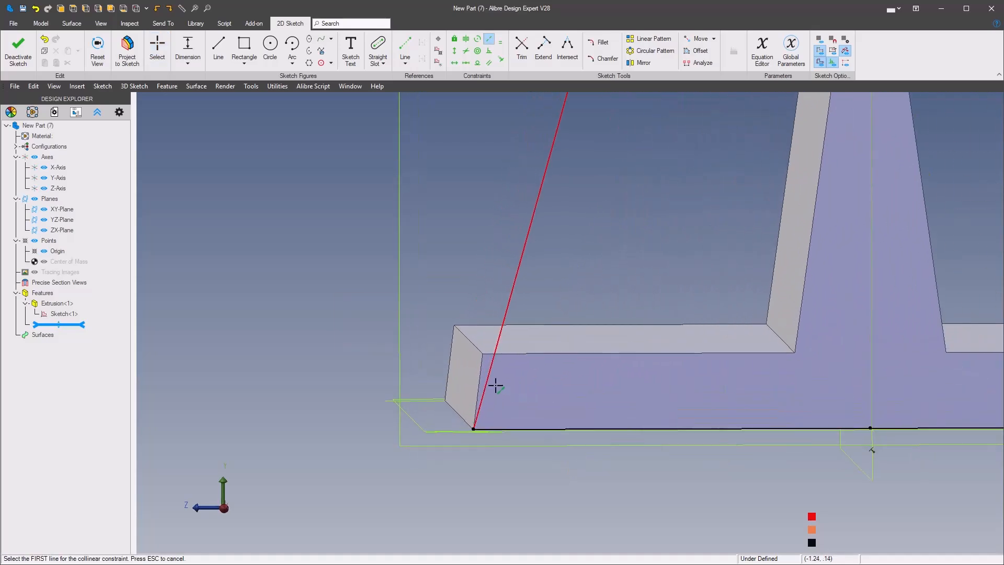
{"action": "left_click", "coordinate": [488, 381]}
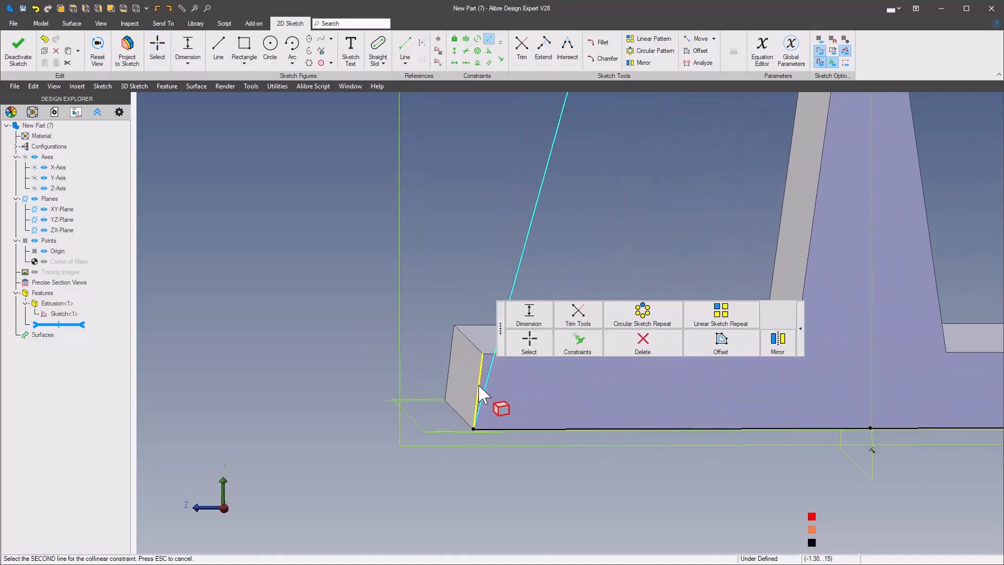
{"action": "left_click", "coordinate": [478, 384]}
{"action": "scroll", "coordinate": [405, 380], "scroll_direction": "down", "scroll_amount": 10}
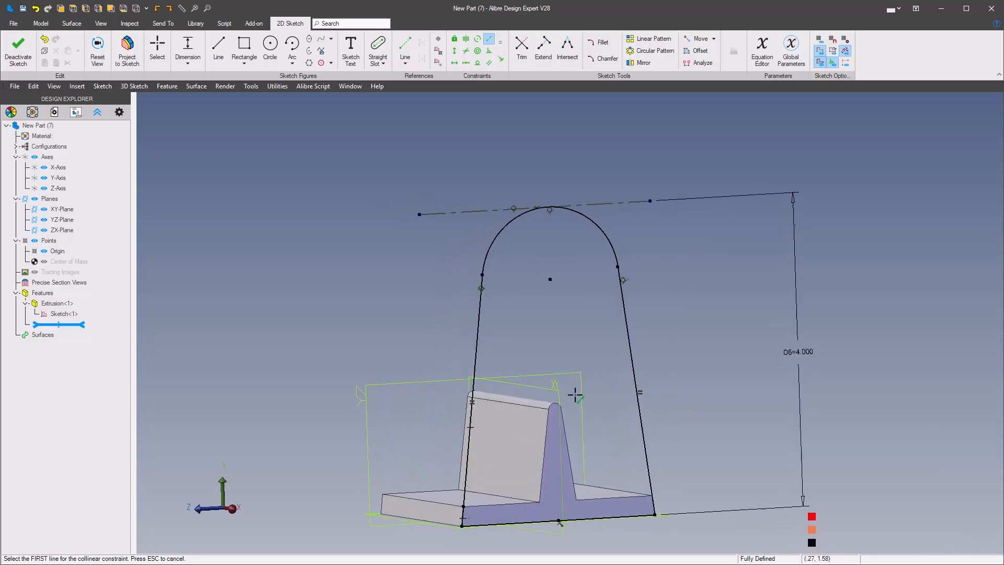
- Check the drawing and extrude the upright profile as a boss to the YZ-Plane with an offset of -2.125 in
{"action": "right_click", "coordinate": [368, 303]}
{"action": "mouse_move", "coordinate": [411, 245]}
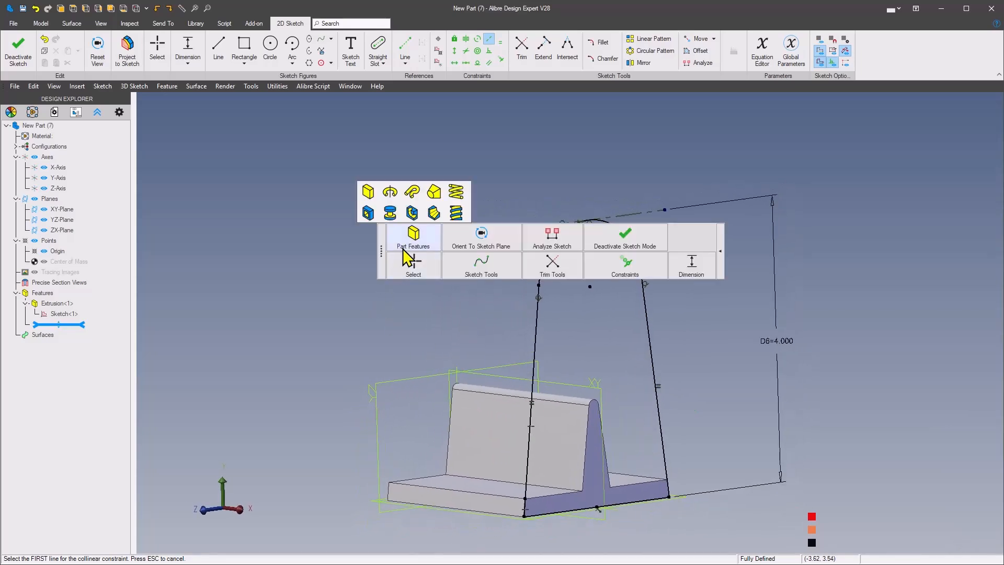
{"action": "left_click", "coordinate": [367, 192]}
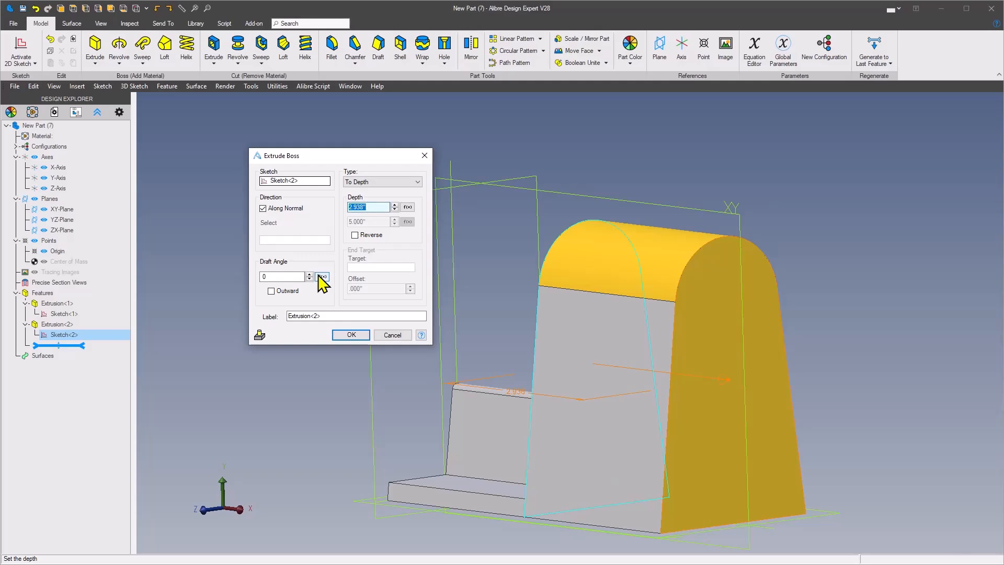
{"action": "key", "text": "alt+Tab"}
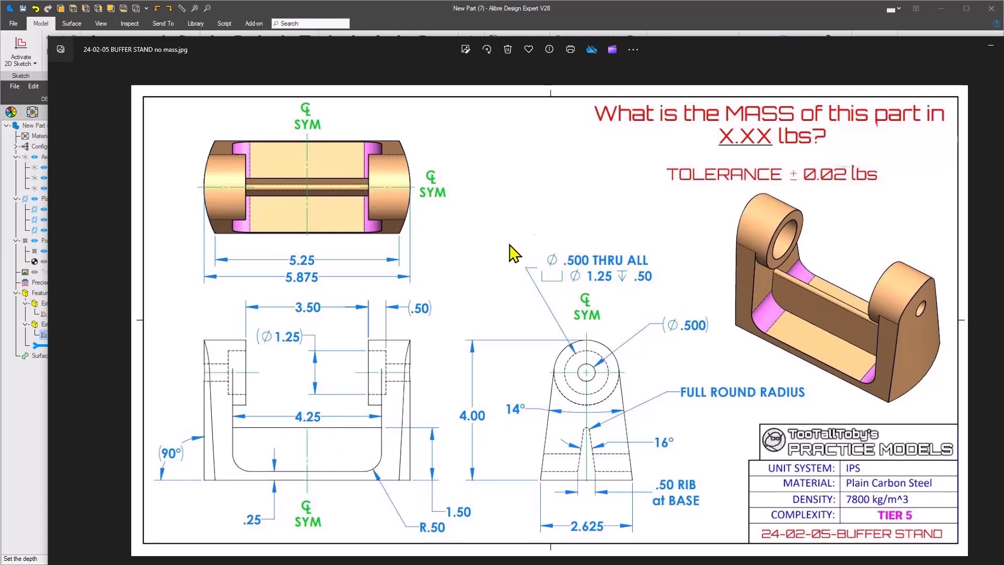
{"action": "left_click_drag", "start_coordinate": [707, 46], "coordinate": [0, 99]}
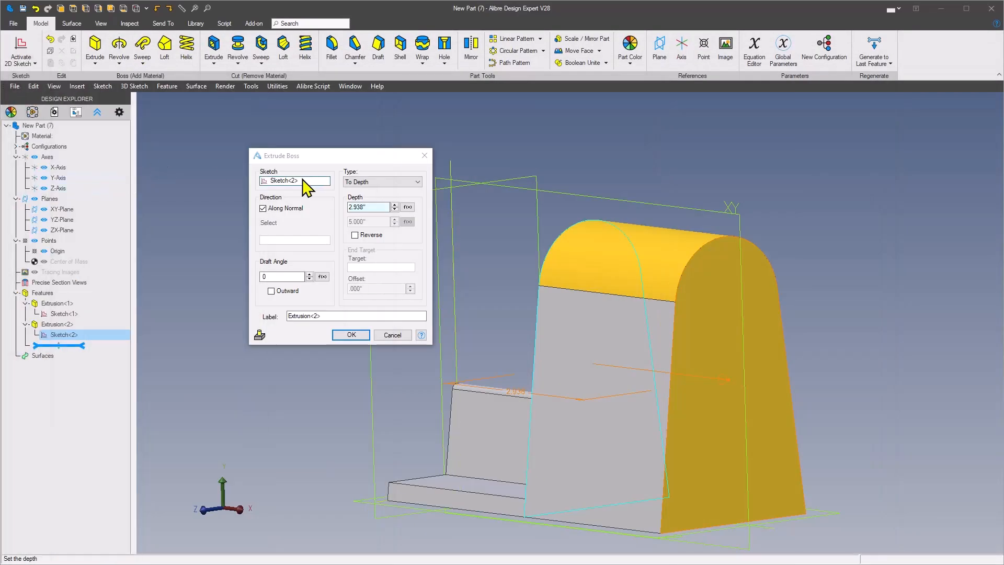
{"action": "left_click", "coordinate": [374, 183]}
{"action": "left_click", "coordinate": [378, 222]}
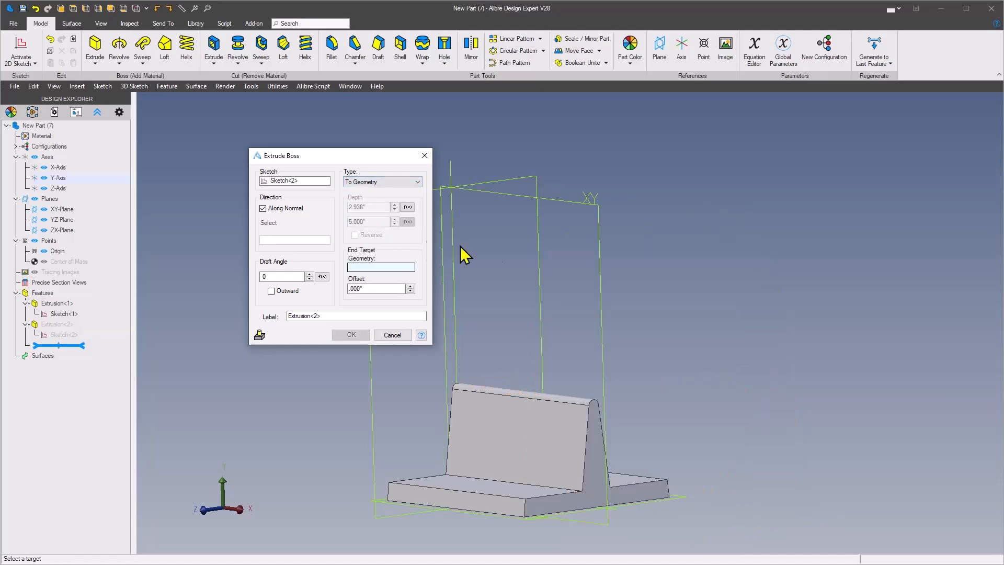
{"action": "left_click", "coordinate": [534, 179]}
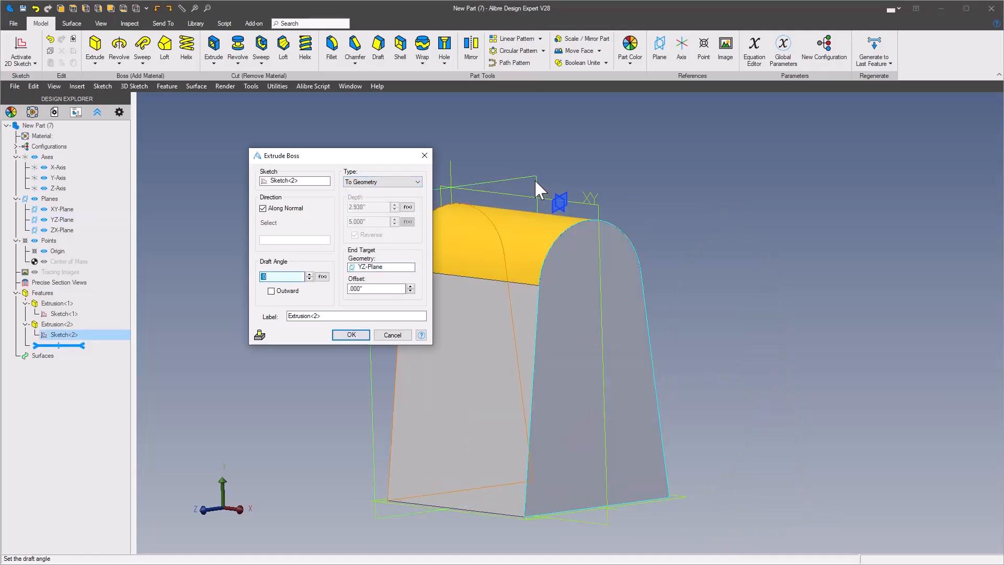
{"action": "left_click", "coordinate": [382, 288]}
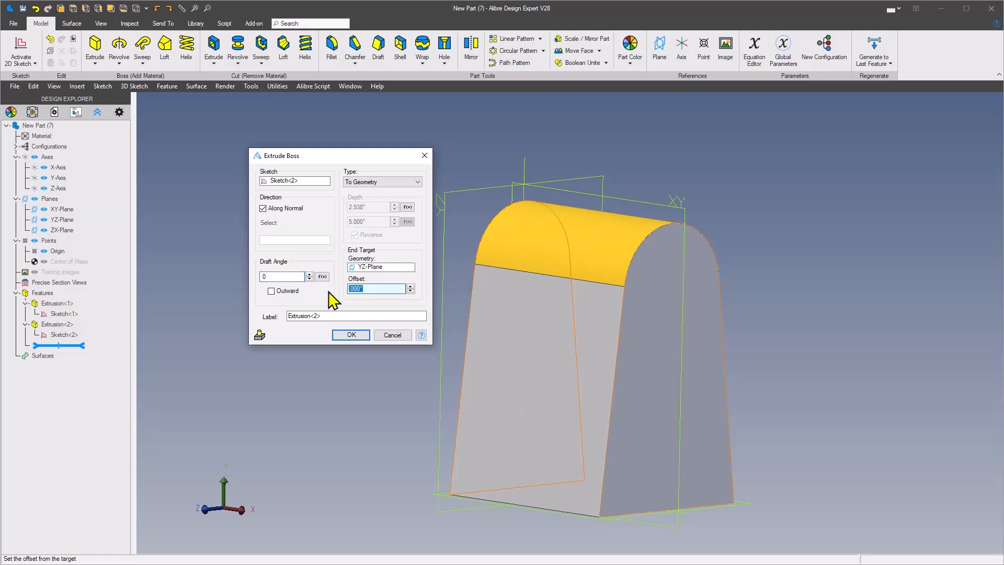
{"action": "type", "text": "-"}
{"action": "key", "text": "Tab"}
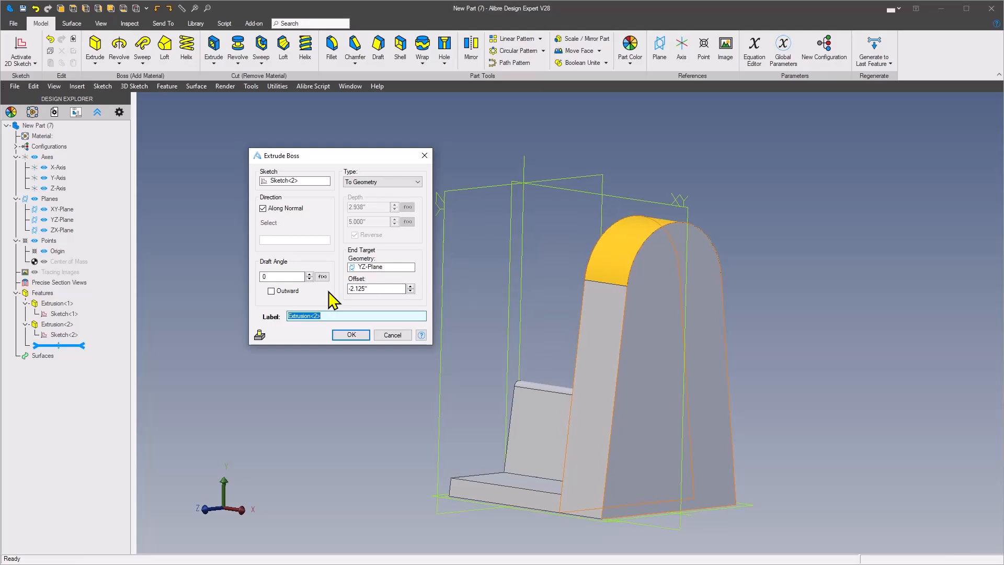
{"action": "left_click", "coordinate": [351, 336]}
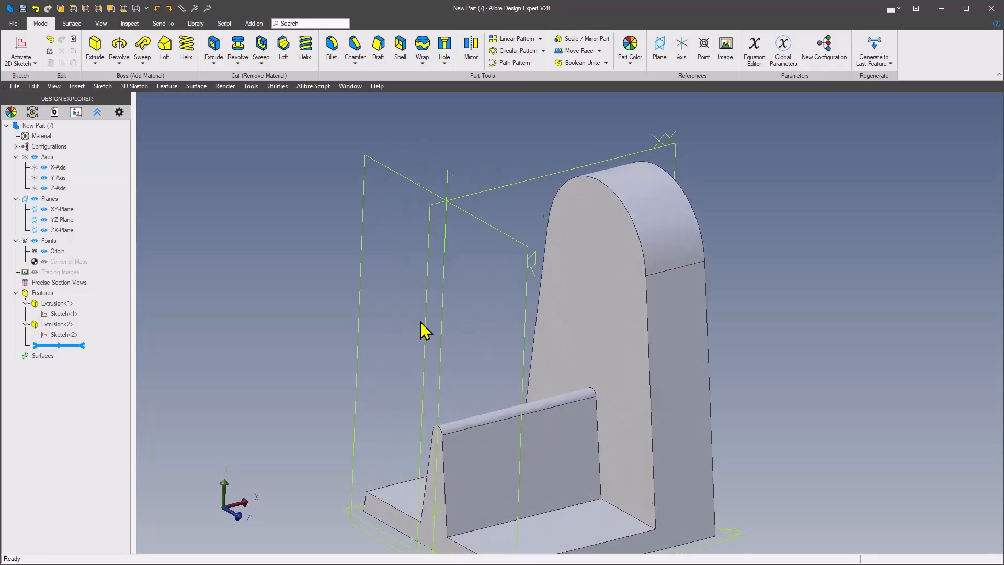
- Start a sketch on the upright's inner face and draw a circle near its rounded top
{"action": "right_click", "coordinate": [559, 251]}
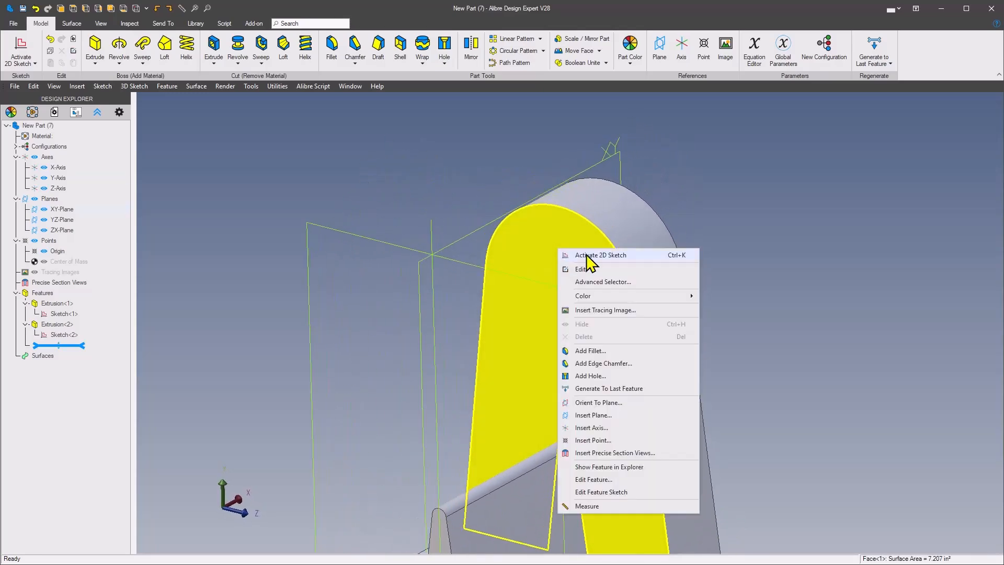
{"action": "left_click", "coordinate": [610, 255]}
{"action": "left_click", "coordinate": [516, 282]}
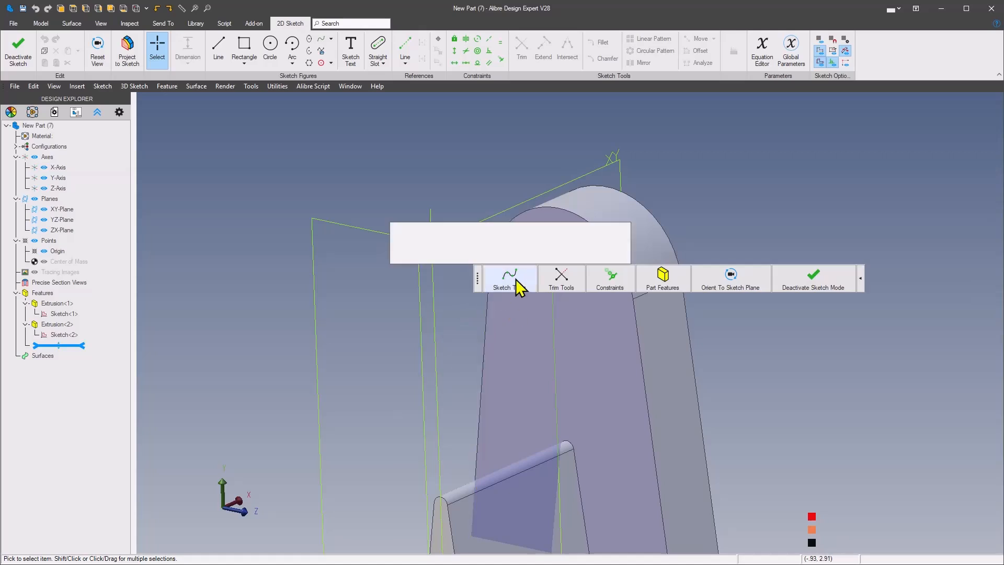
{"action": "left_click", "coordinate": [423, 232]}
{"action": "left_click", "coordinate": [542, 300]}
{"action": "left_click", "coordinate": [576, 238]}
- Apply a coradial constraint between the circle and the upright's rounded top edge
{"action": "right_click", "coordinate": [779, 251]}
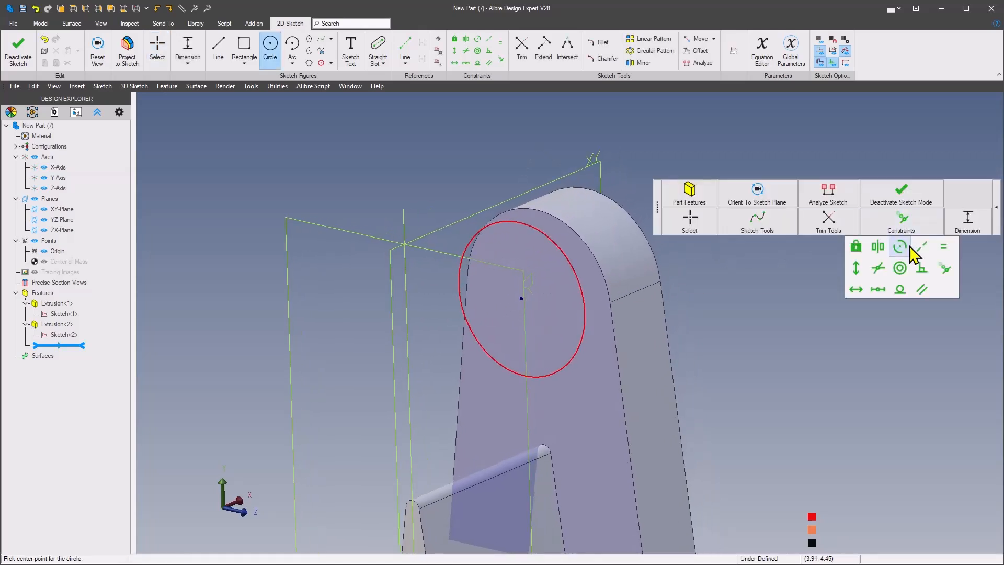
{"action": "left_click", "coordinate": [911, 247]}
{"action": "left_click", "coordinate": [559, 242]}
{"action": "left_click", "coordinate": [592, 244]}
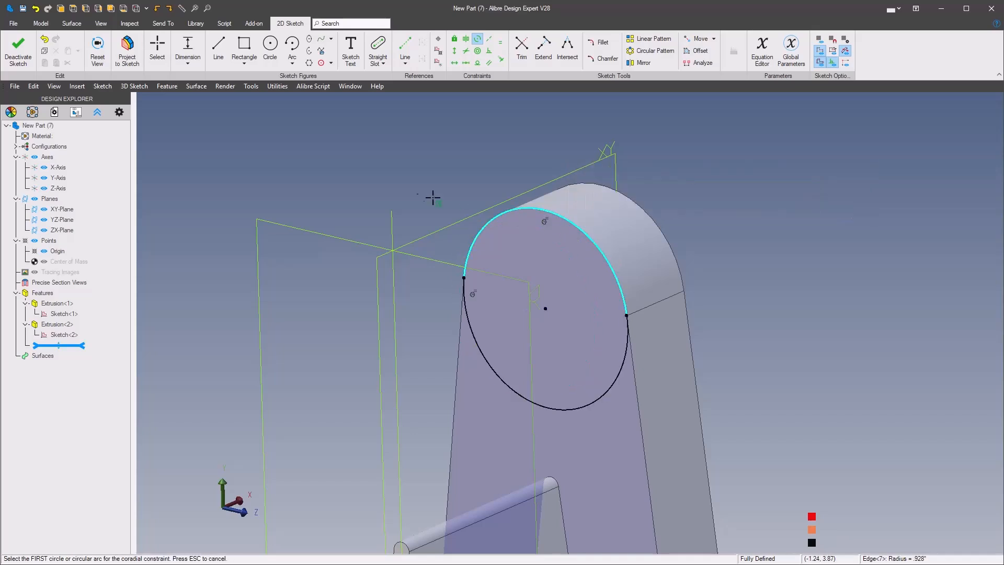
- Extrude the circle as a boss to the YZ-Plane with an offset of -1.750 in
{"action": "scroll", "coordinate": [418, 213], "scroll_direction": "down", "scroll_amount": 3}
{"action": "middle_click_drag", "start_coordinate": [378, 228], "coordinate": [305, 279]}
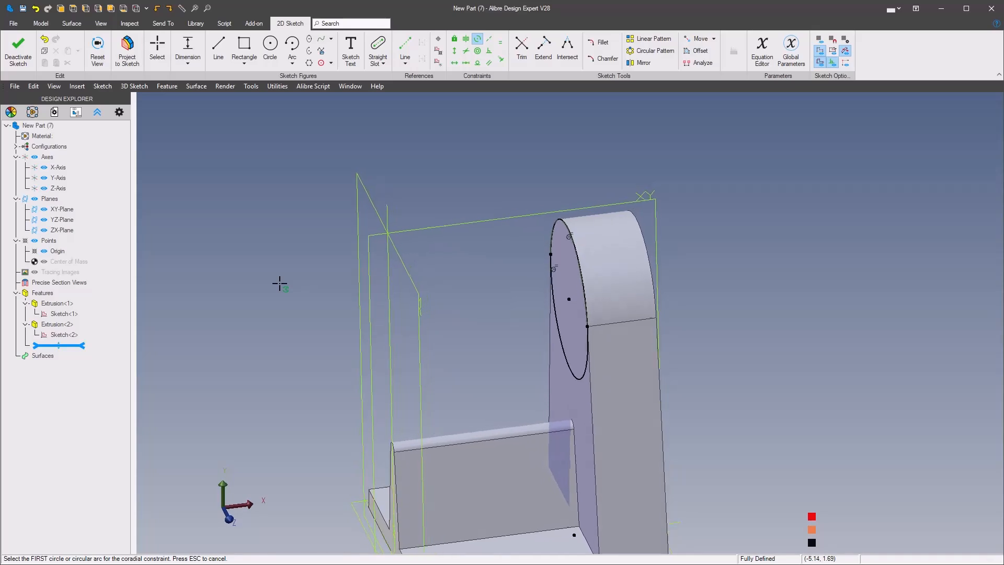
{"action": "right_click", "coordinate": [274, 262]}
{"action": "left_click", "coordinate": [282, 206]}
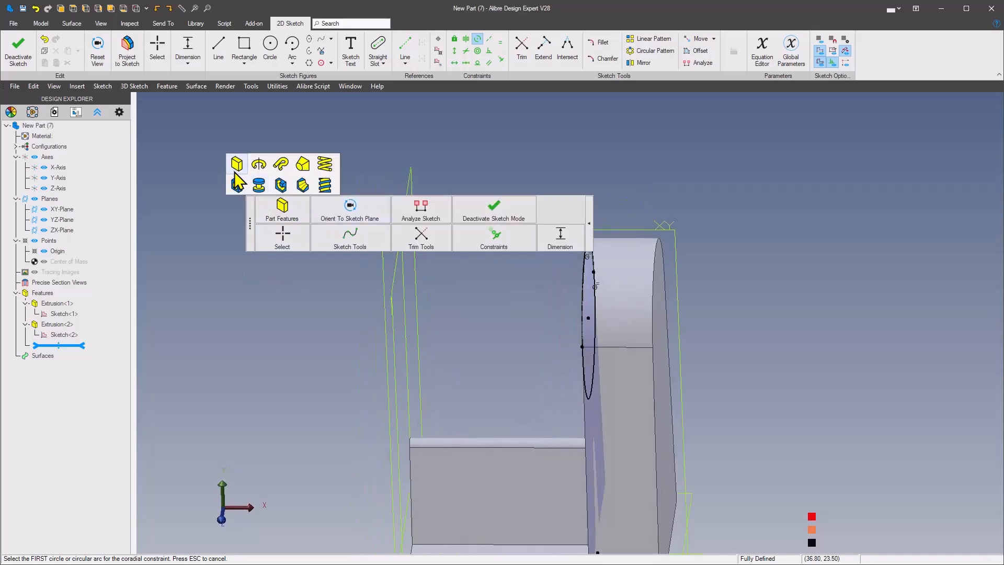
{"action": "left_click", "coordinate": [233, 166]}
{"action": "left_click", "coordinate": [385, 183]}
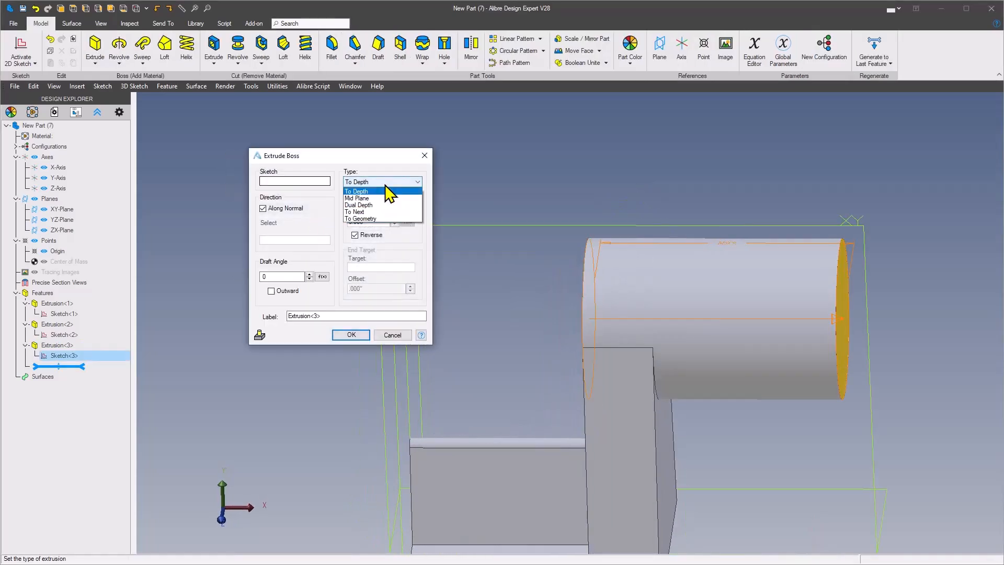
{"action": "left_click", "coordinate": [382, 218]}
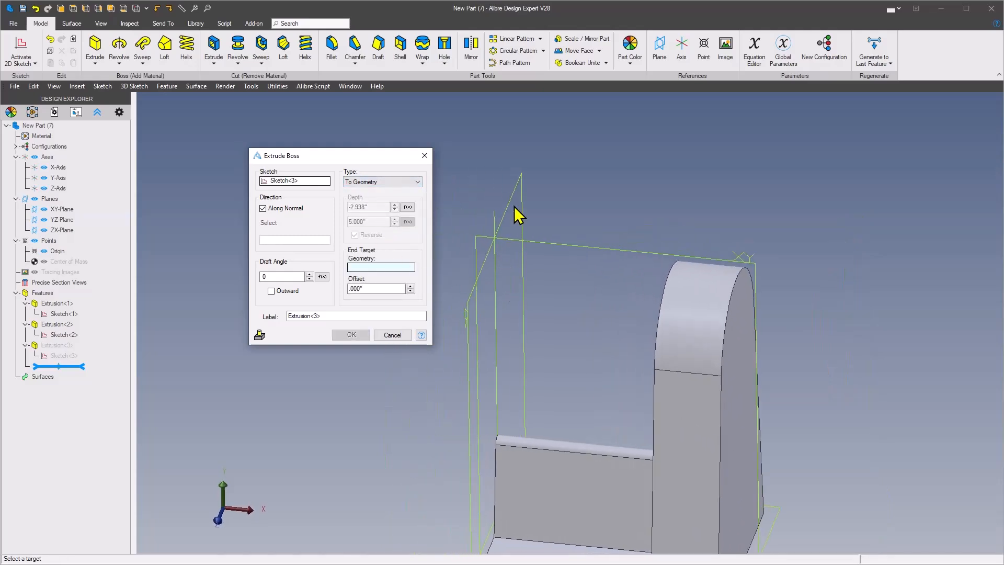
{"action": "left_click", "coordinate": [508, 202]}
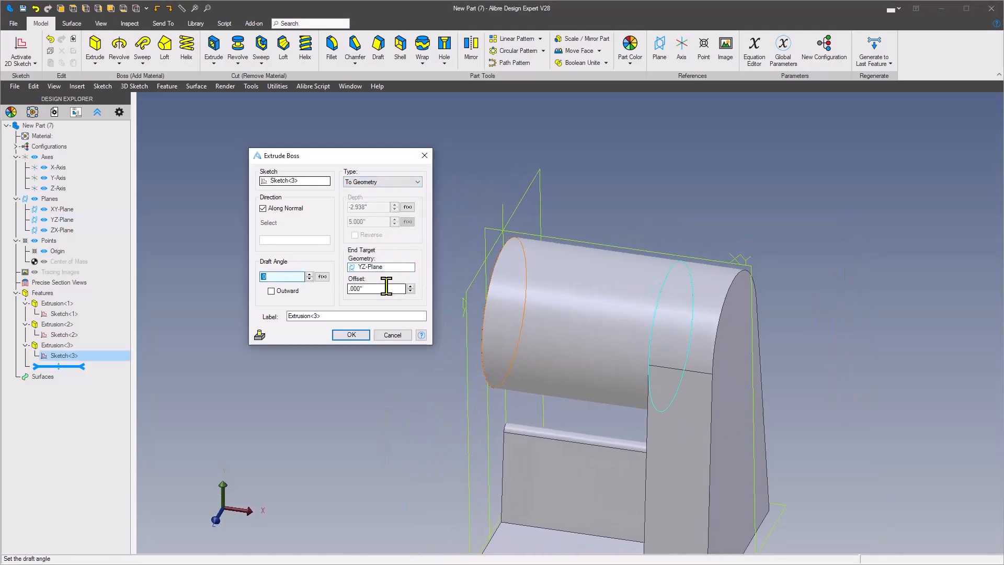
{"action": "left_click", "coordinate": [387, 290]}
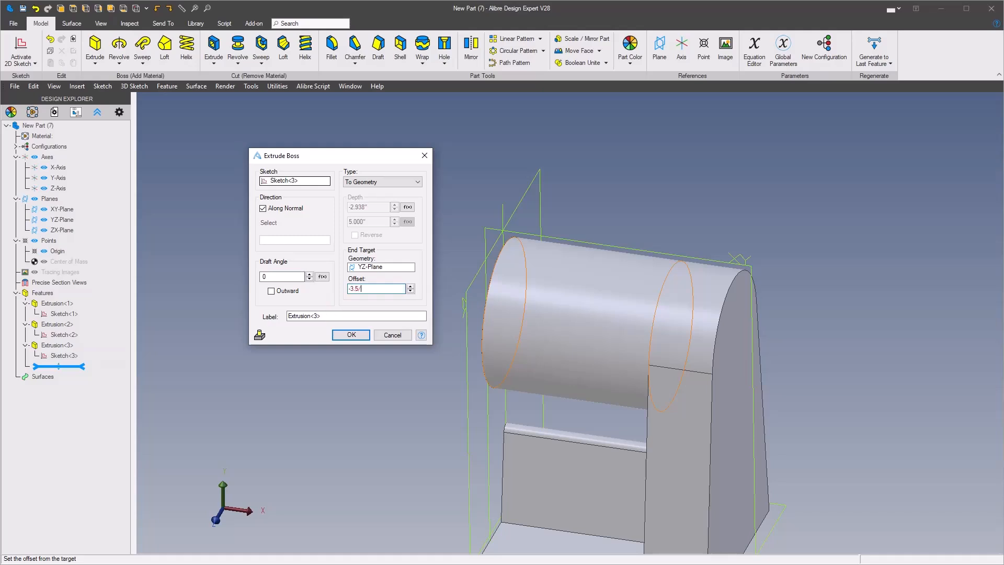
{"action": "key", "text": "Tab"}
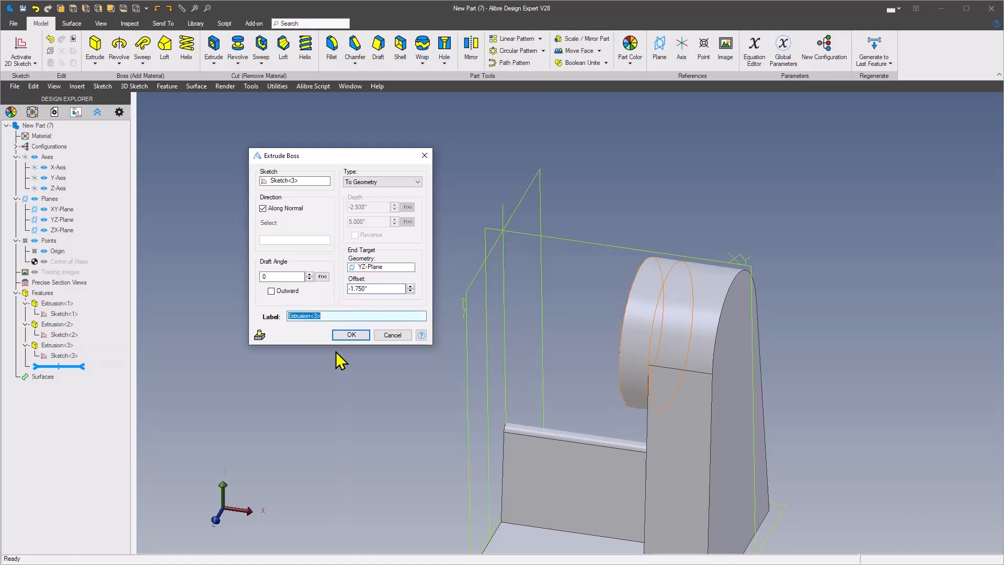
{"action": "left_click", "coordinate": [351, 334]}
- Set up a through-all counterbore hole on the round boss's face: 0.500 in hole, 1.250 in counterbore diameter, 0.500 in counterbore depth
{"action": "middle_click_drag", "start_coordinate": [336, 320], "coordinate": [554, 314]}
{"action": "left_click", "coordinate": [559, 309]}
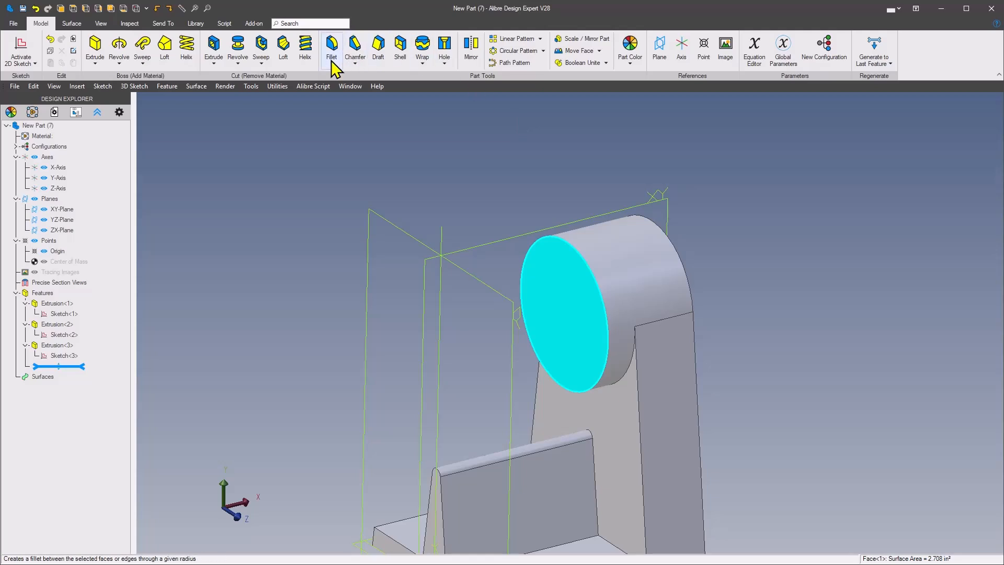
{"action": "left_click", "coordinate": [461, 51]}
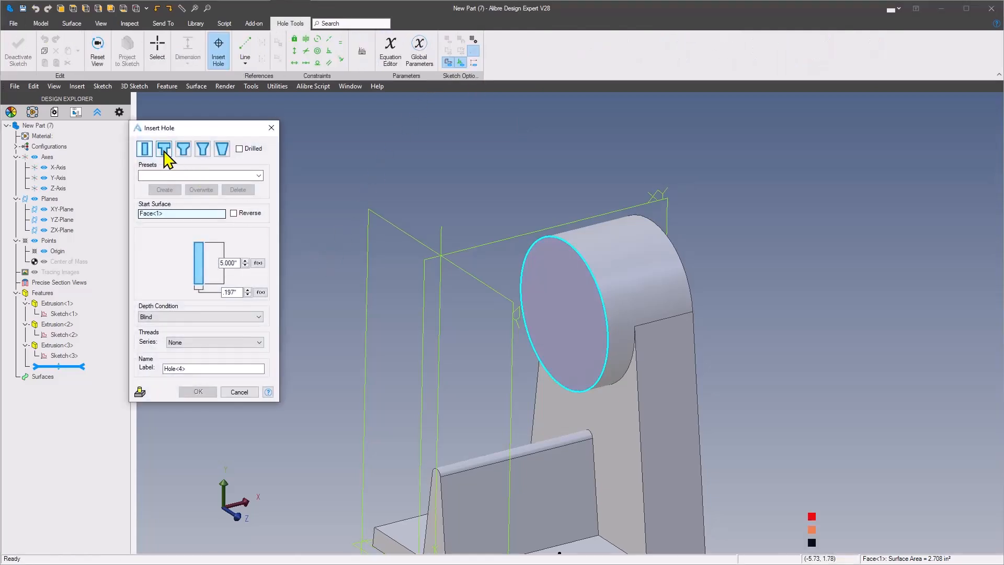
{"action": "left_click", "coordinate": [164, 150]}
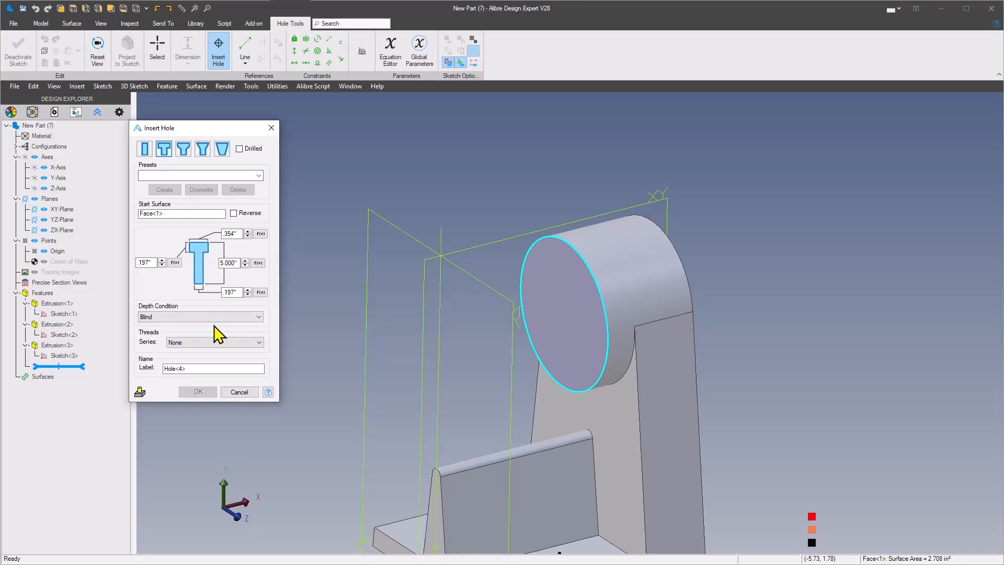
{"action": "double_click", "coordinate": [141, 263]}
{"action": "left_click", "coordinate": [208, 316]}
{"action": "left_click", "coordinate": [206, 340]}
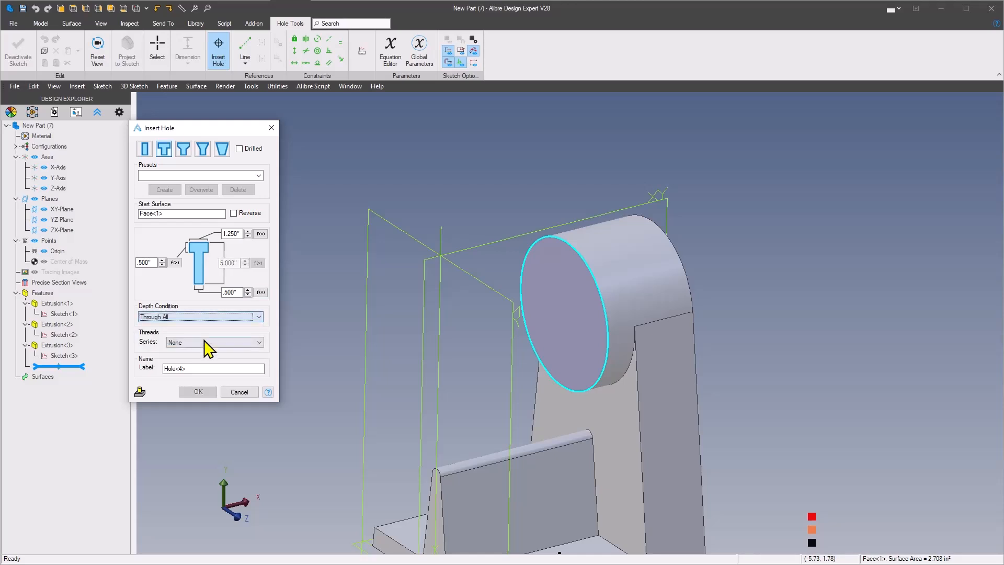
- Place the counterbore hole on the round boss's face, make it concentric with the boss's circular edge, and create it
{"action": "left_click", "coordinate": [558, 315]}
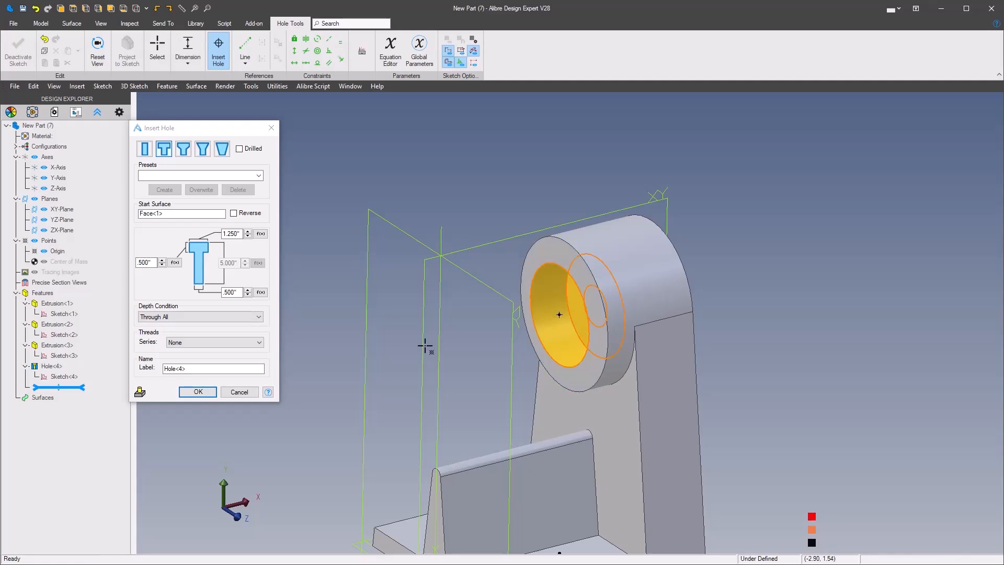
{"action": "right_click", "coordinate": [467, 345]}
{"action": "left_click", "coordinate": [692, 308]}
{"action": "left_click", "coordinate": [691, 354]}
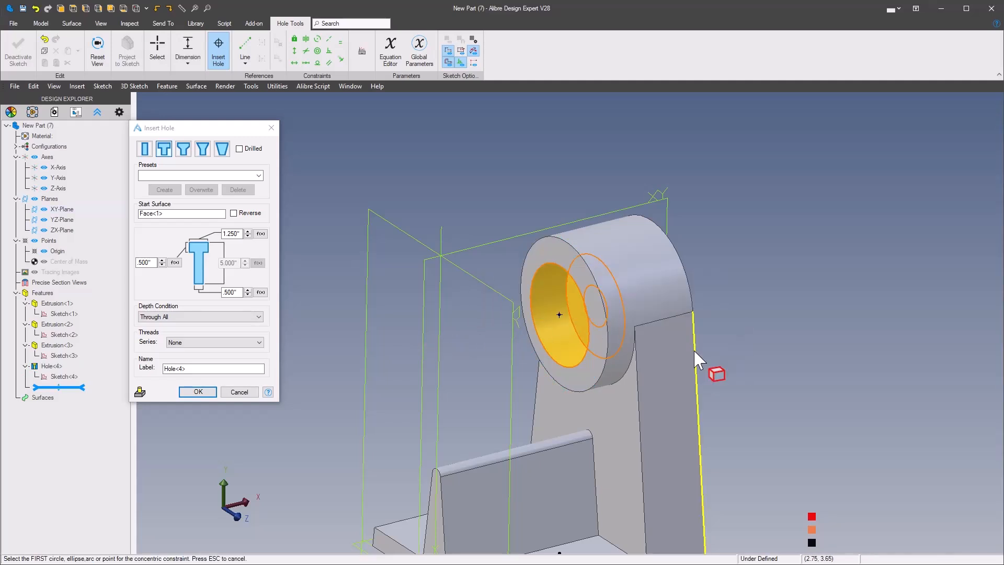
{"action": "left_click", "coordinate": [559, 313]}
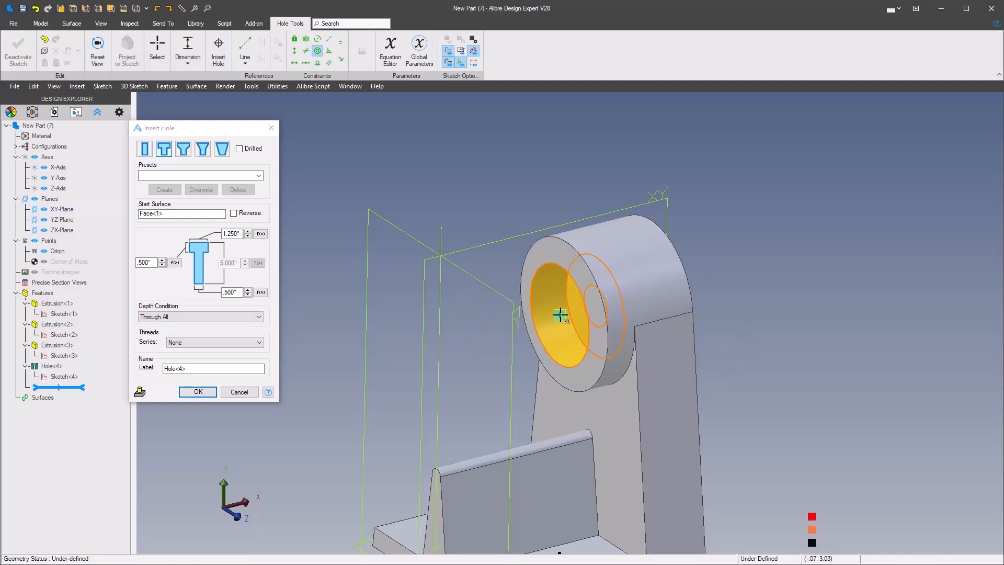
{"action": "left_click", "coordinate": [564, 246]}
{"action": "left_click", "coordinate": [197, 391]}
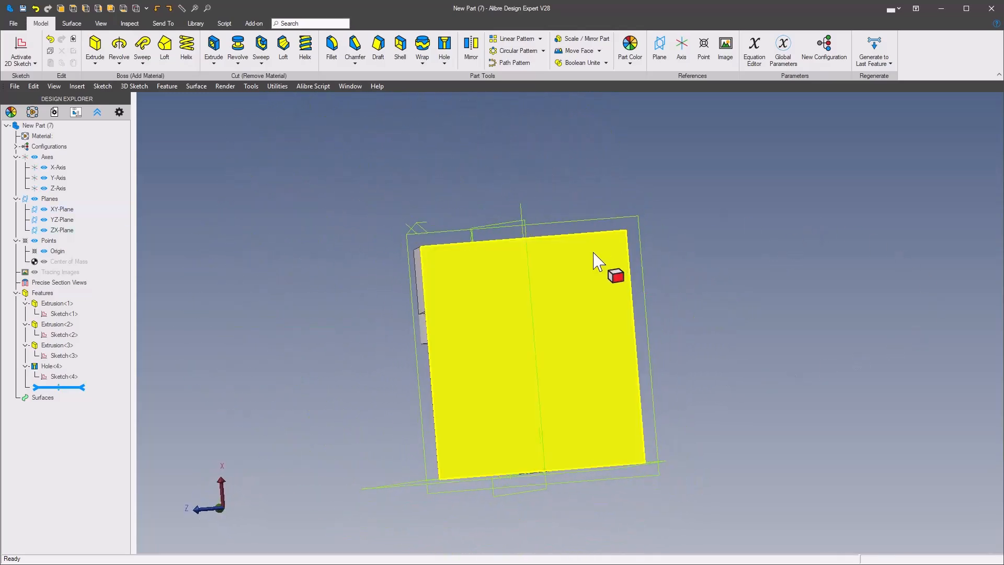
- Start a sketch on the underside of the base and draw a three-point arc across its width near the outer end, bulging outward
{"action": "right_click", "coordinate": [589, 267]}
{"action": "left_click", "coordinate": [663, 273]}
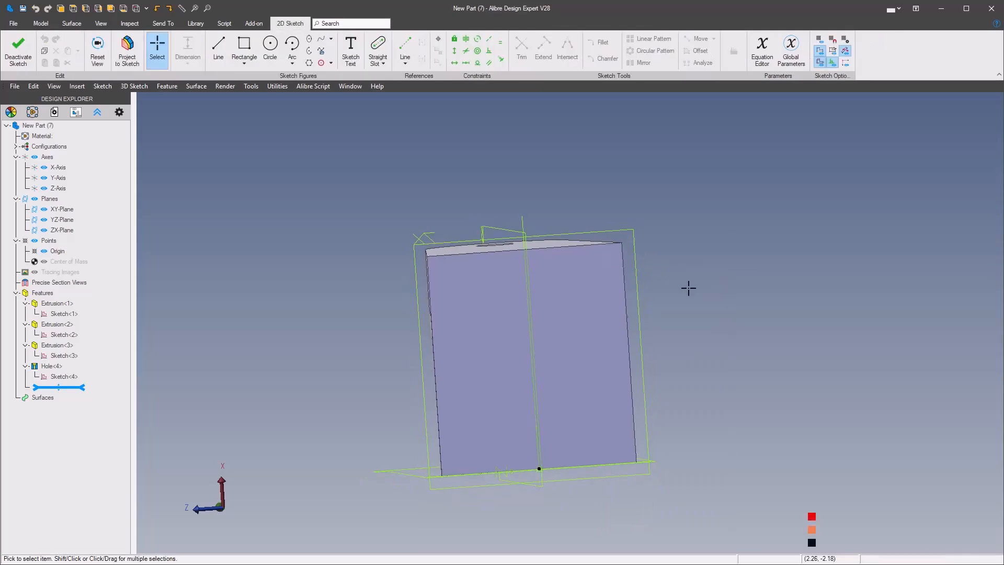
{"action": "right_click", "coordinate": [688, 288]}
{"action": "mouse_move", "coordinate": [639, 252]}
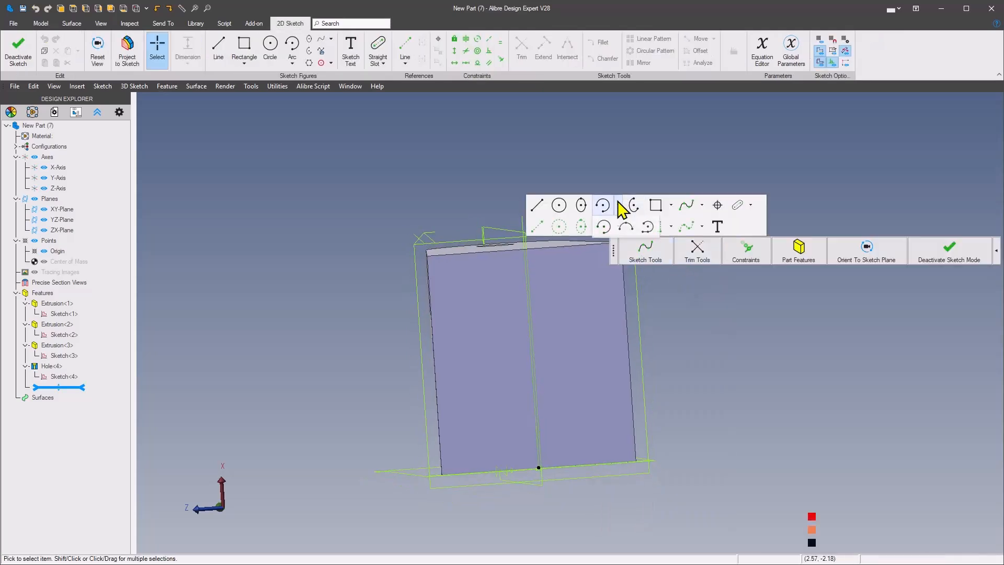
{"action": "left_click", "coordinate": [625, 230]}
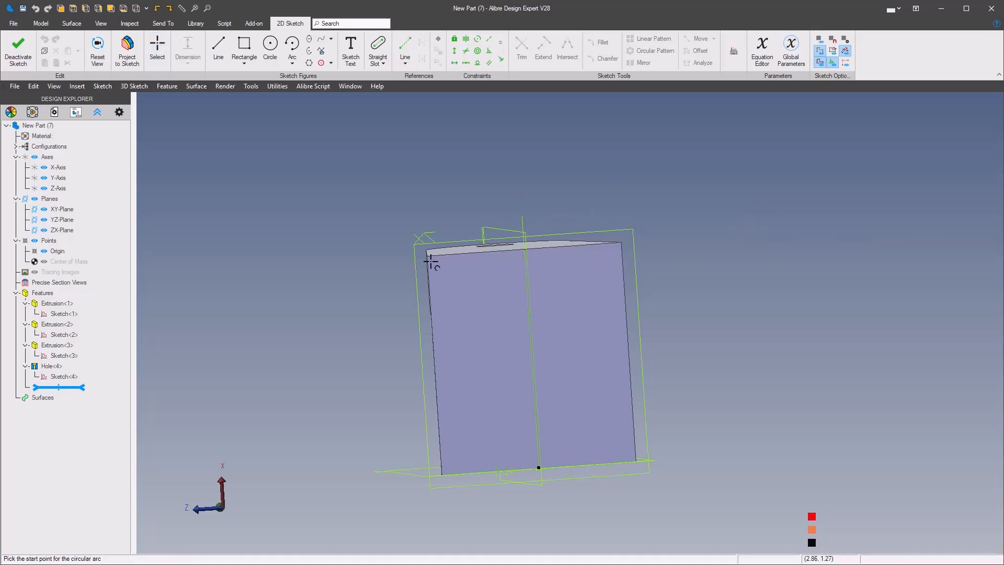
{"action": "left_click", "coordinate": [431, 294]}
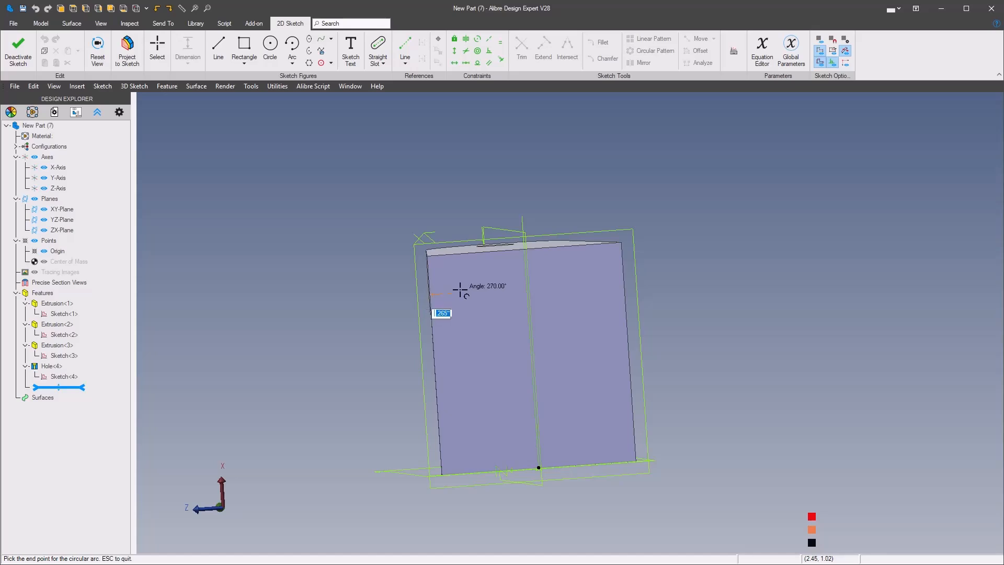
{"action": "left_click", "coordinate": [619, 281]}
{"action": "left_click", "coordinate": [544, 259]}
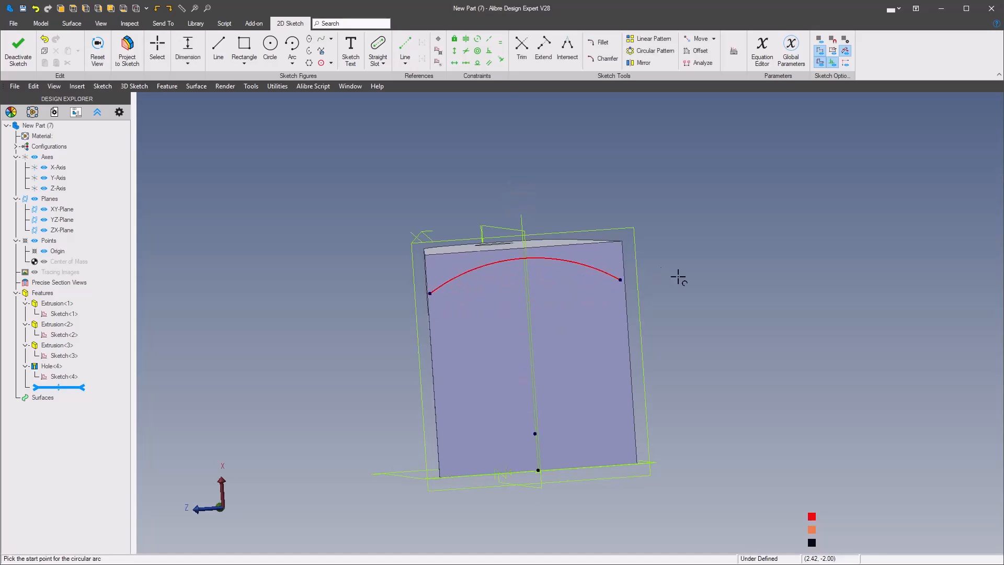
- Make both arc endpoints coincident with the long side edges of the underside face
{"action": "scroll", "coordinate": [684, 278], "scroll_direction": "up", "scroll_amount": 2}
{"action": "middle_click", "coordinate": [727, 273]}
{"action": "mouse_move", "coordinate": [917, 252]}
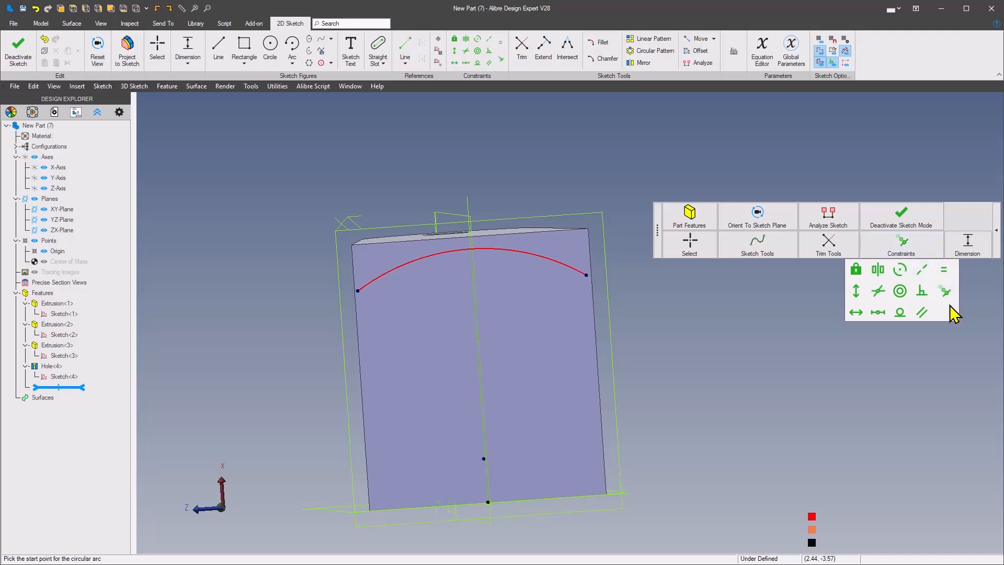
{"action": "scroll", "coordinate": [705, 260], "scroll_direction": "up", "scroll_amount": 1}
{"action": "left_click", "coordinate": [632, 259]}
{"action": "left_click", "coordinate": [647, 277]}
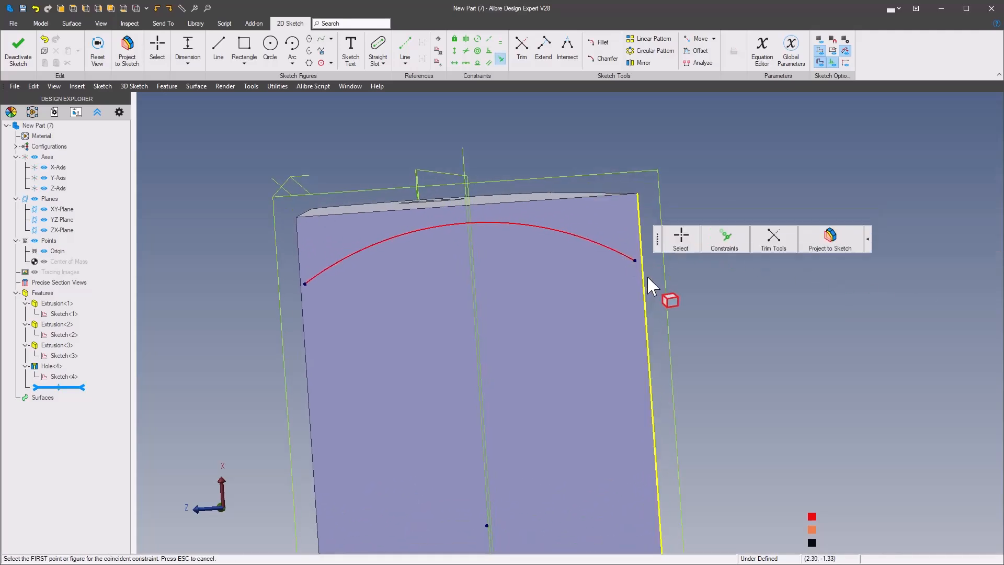
{"action": "left_click", "coordinate": [304, 284]}
{"action": "left_click", "coordinate": [299, 294]}
{"action": "scroll", "coordinate": [258, 281], "scroll_direction": "down", "scroll_amount": 1}
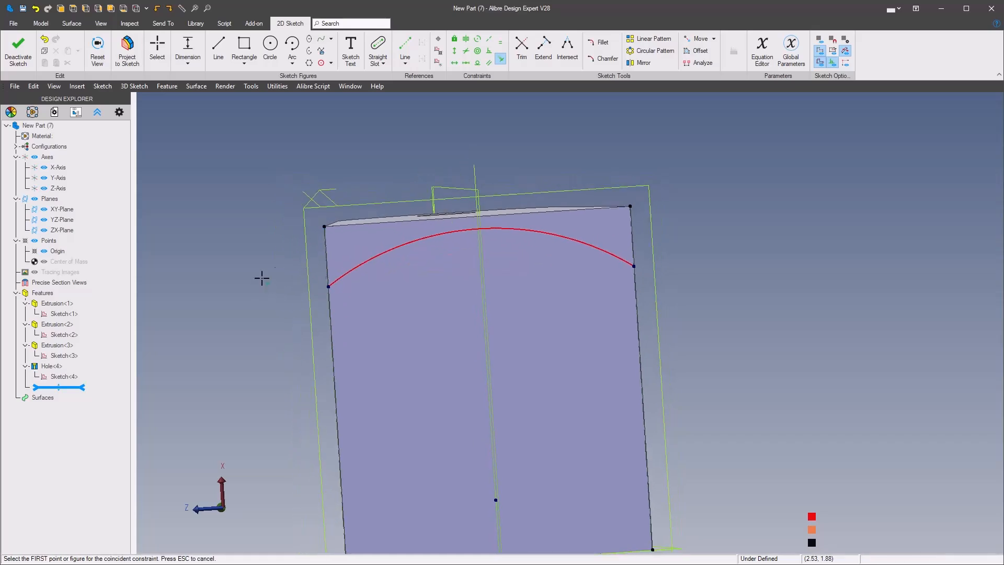
- Orient to the sketch plane and apply a vertical constraint between the arc's two endpoints
{"action": "left_click", "coordinate": [772, 215]}
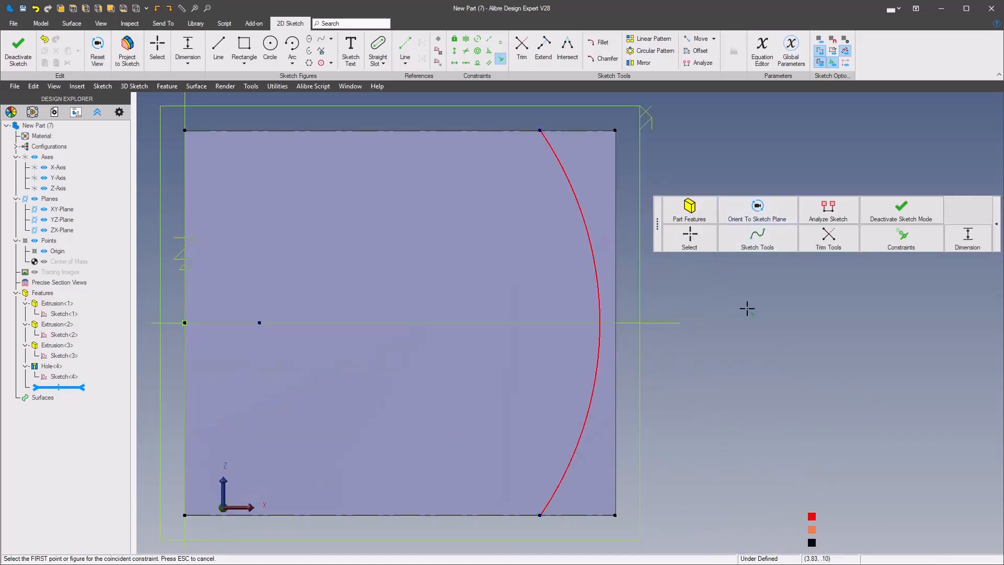
{"action": "left_click", "coordinate": [872, 236]}
{"action": "left_click", "coordinate": [858, 287]}
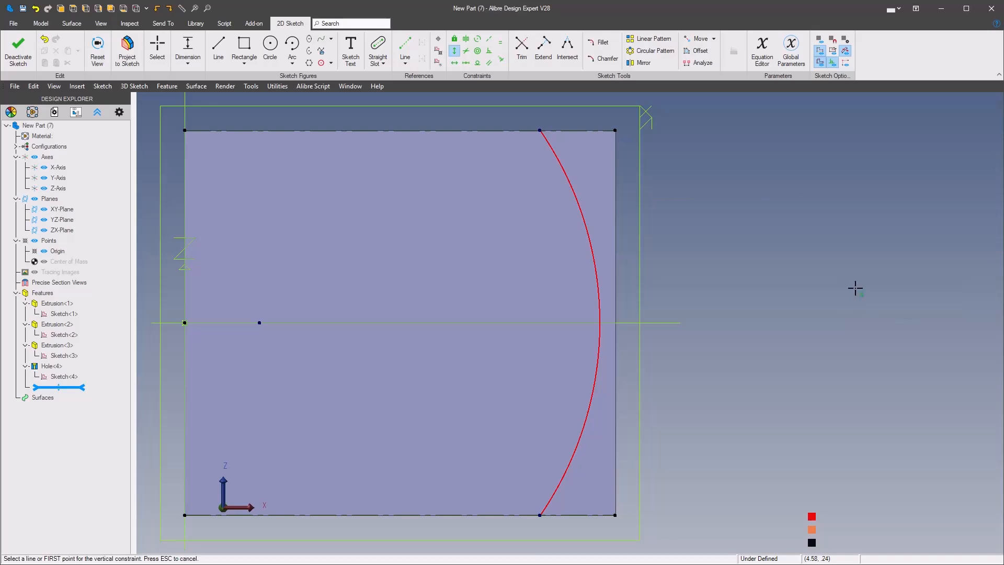
{"action": "left_click", "coordinate": [539, 130]}
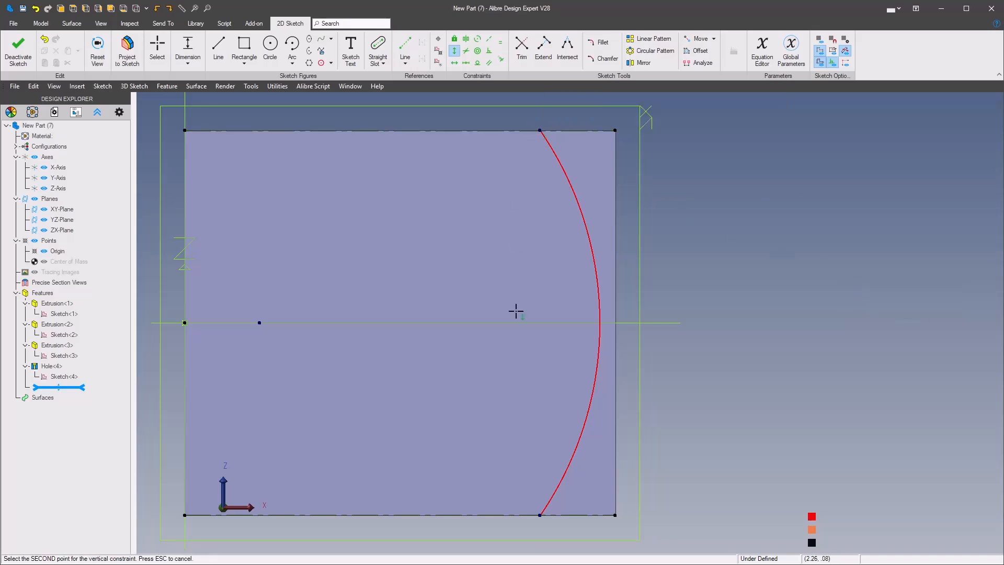
{"action": "left_click", "coordinate": [539, 518]}
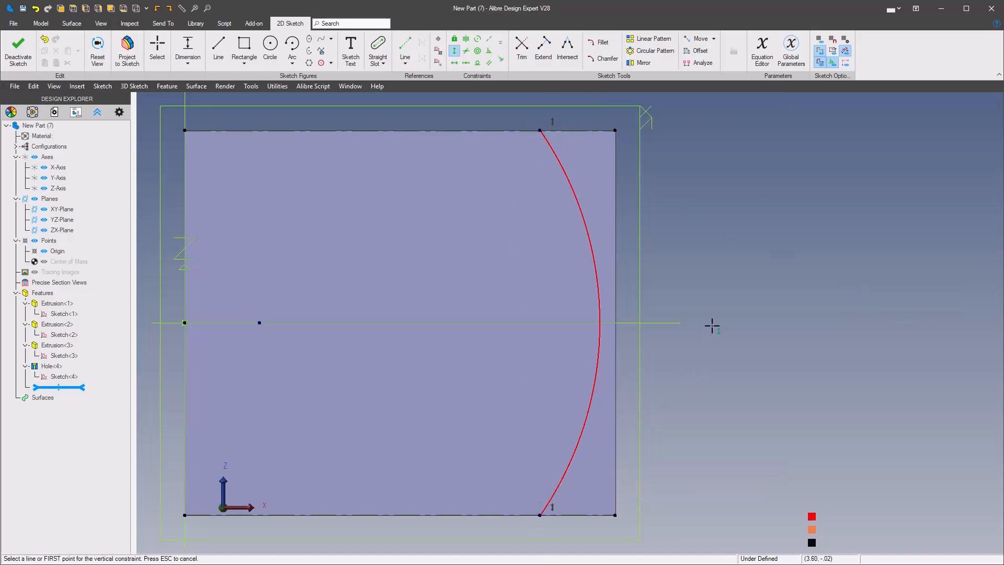
- Apply a tangent constraint between the arc and the outer end edge of the face
{"action": "left_click", "coordinate": [897, 287]}
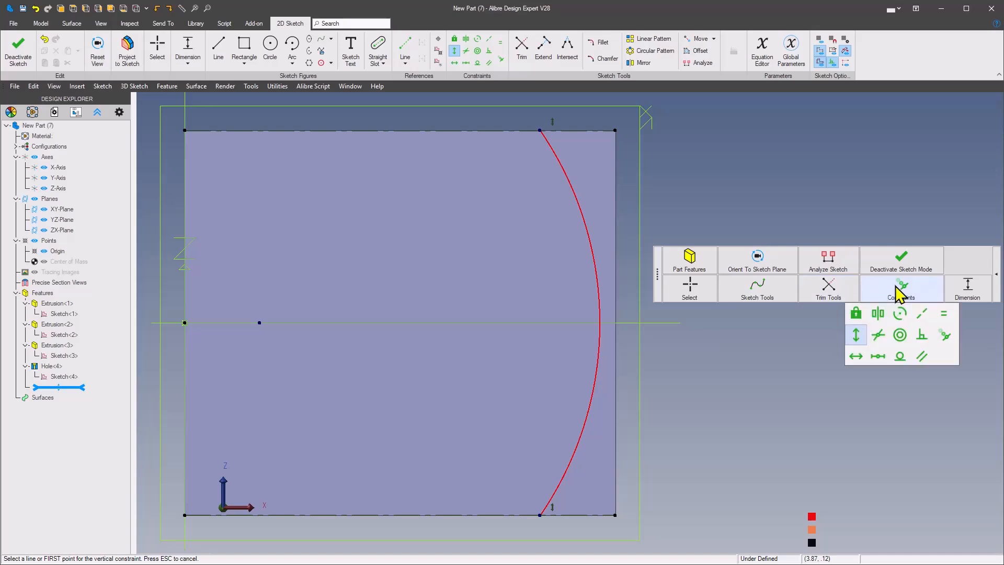
{"action": "left_click", "coordinate": [897, 355]}
{"action": "left_click", "coordinate": [613, 305]}
{"action": "left_click", "coordinate": [617, 311]}
{"action": "middle_click_drag", "start_coordinate": [645, 312], "coordinate": [699, 275]}
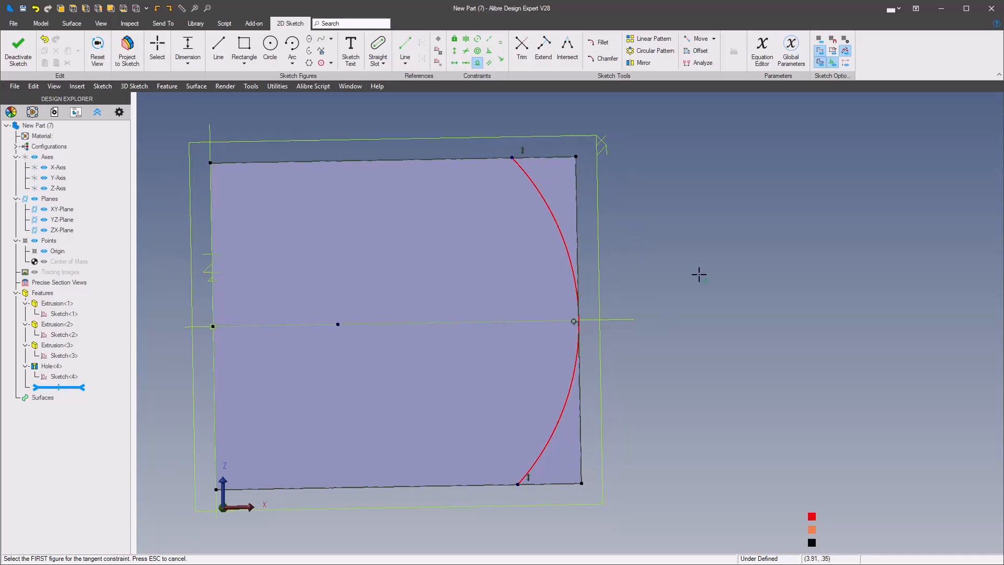
- Close the arc profile with three straight lines running from its endpoints out past the outer end edge
{"action": "left_click", "coordinate": [918, 243]}
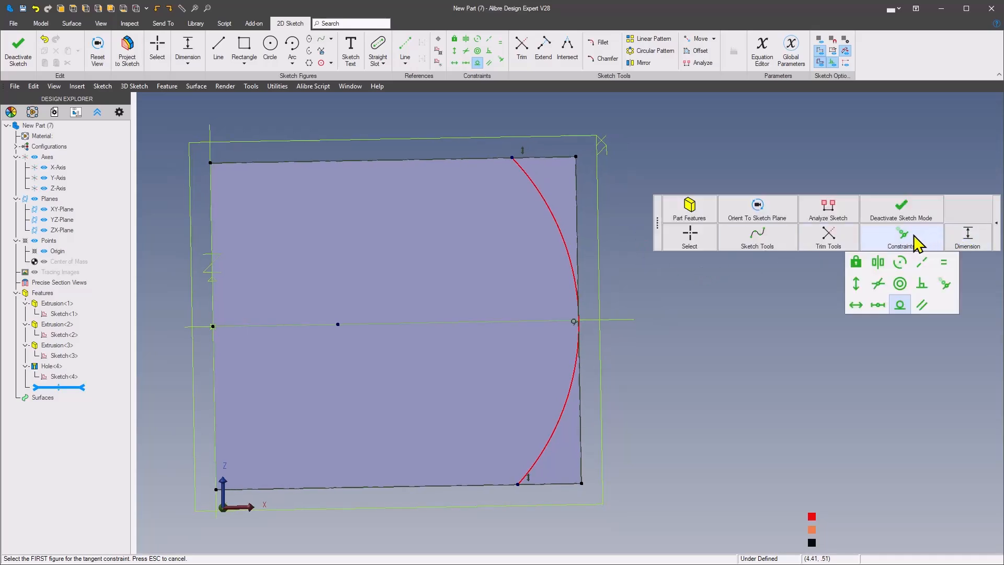
{"action": "left_click", "coordinate": [768, 241]}
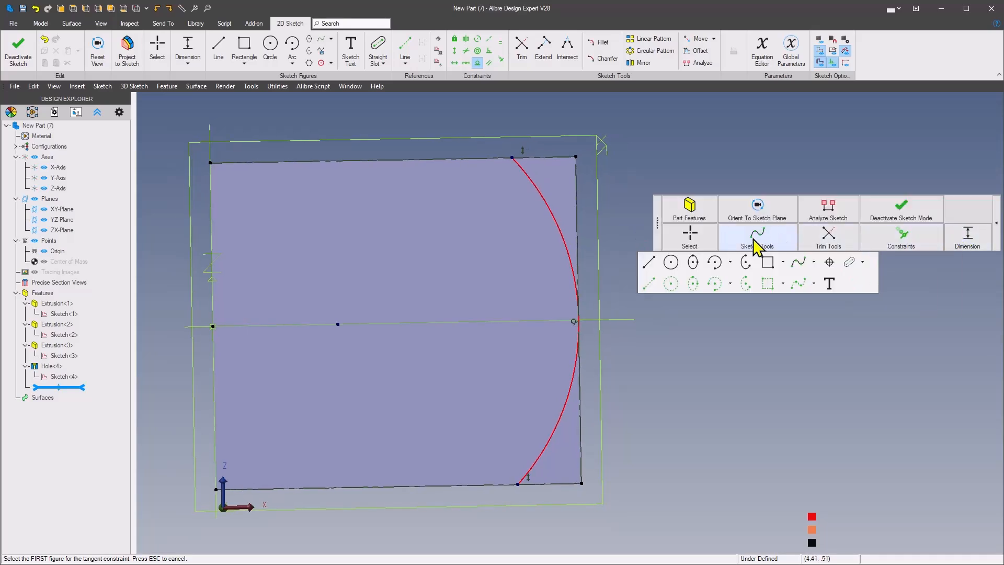
{"action": "left_click", "coordinate": [650, 264]}
{"action": "left_click", "coordinate": [510, 157]}
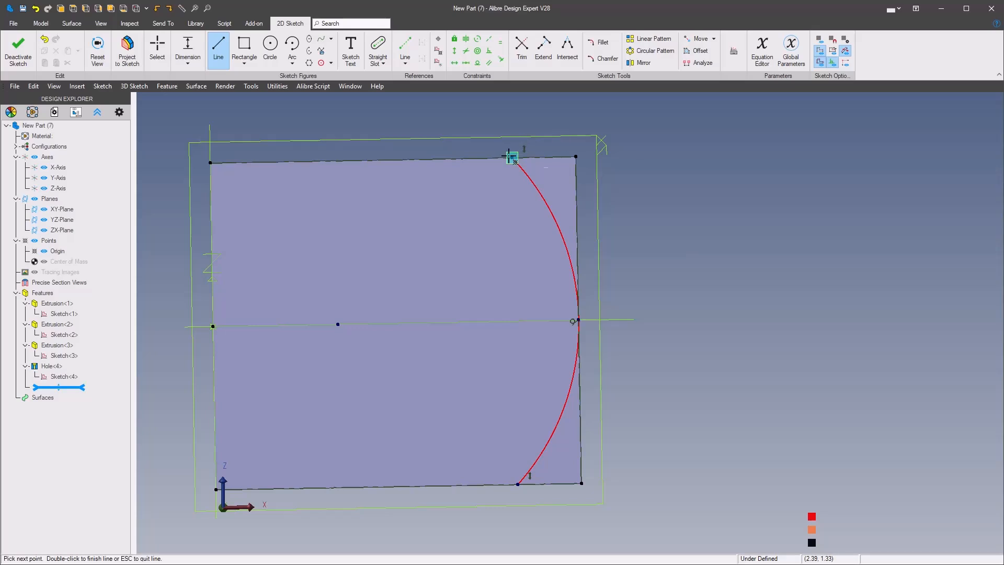
{"action": "left_click", "coordinate": [633, 155]}
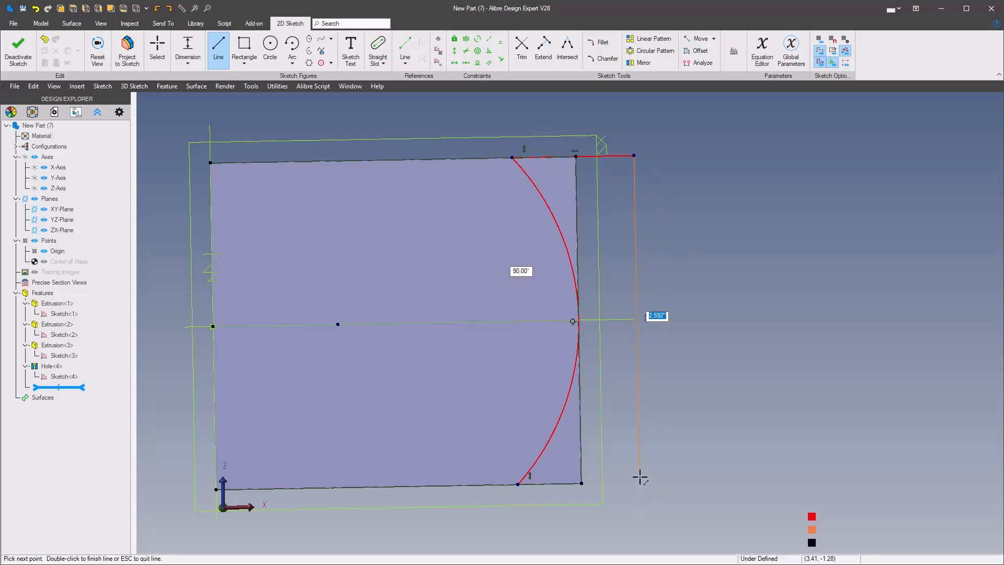
{"action": "left_click", "coordinate": [639, 481]}
{"action": "left_click", "coordinate": [518, 483]}
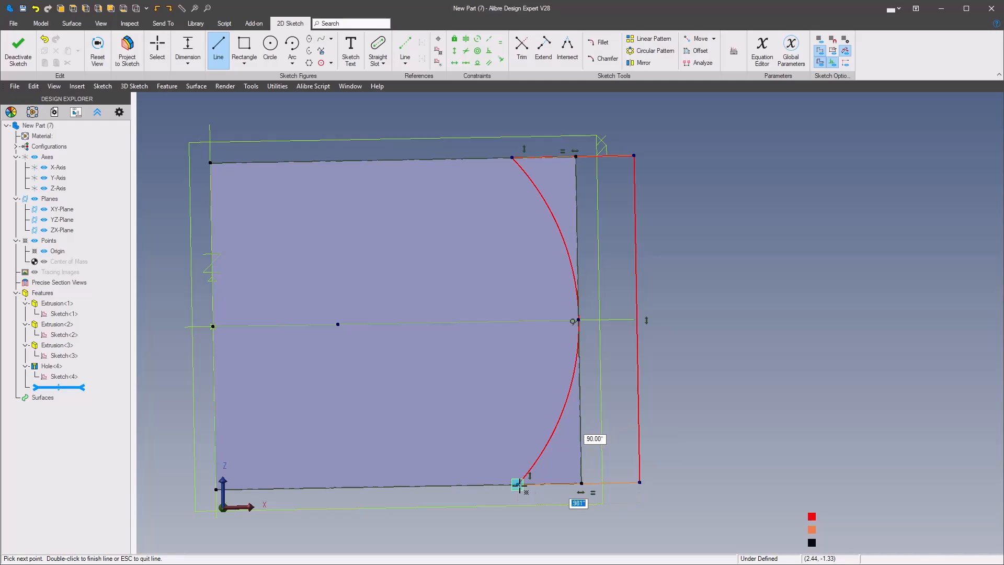
{"action": "right_click", "coordinate": [754, 426]}
{"action": "left_click", "coordinate": [692, 406]}
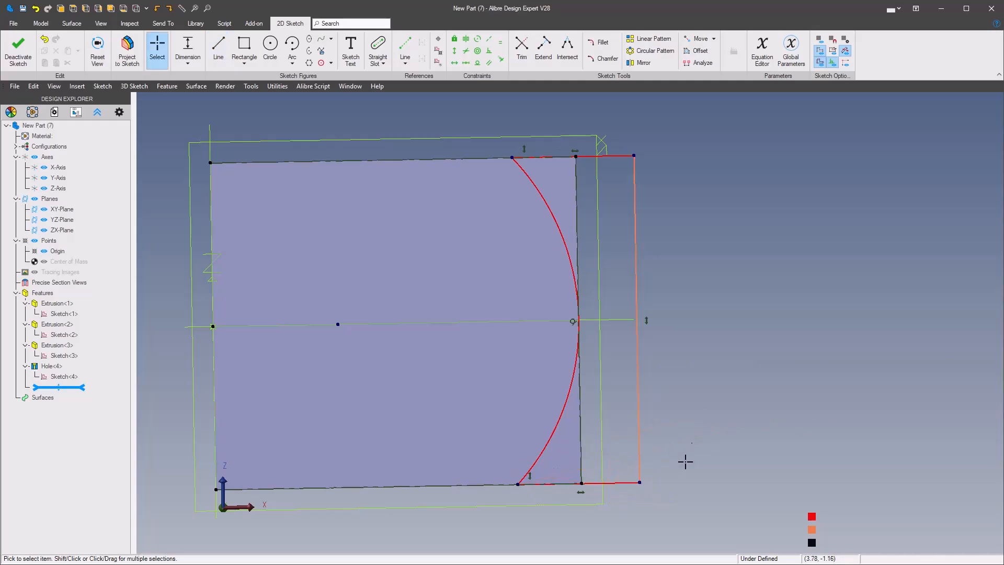
- Dimension the lower closing line of the profile to 1.000 in
{"action": "right_click", "coordinate": [884, 404]}
{"action": "left_click", "coordinate": [937, 381]}
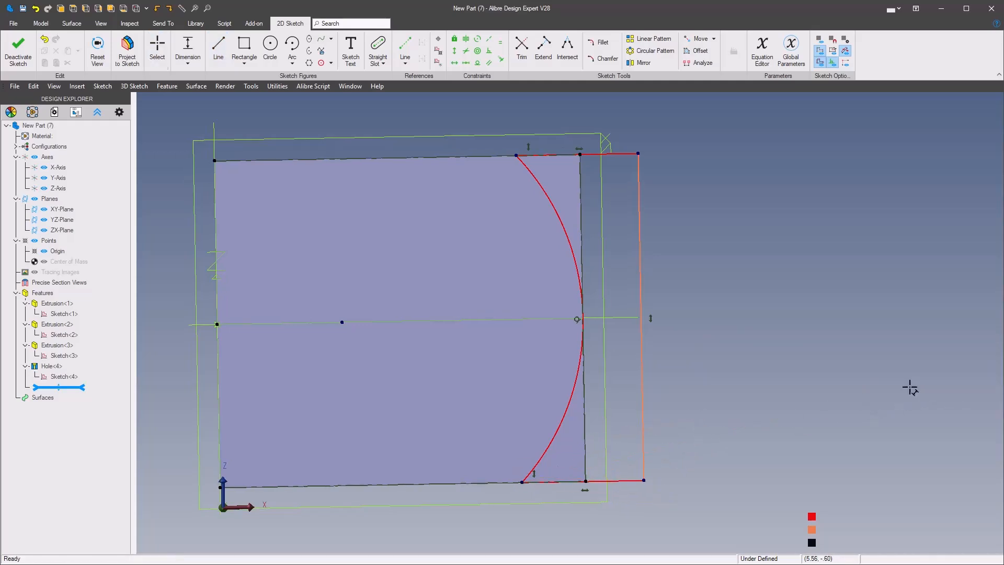
{"action": "left_click", "coordinate": [594, 504]}
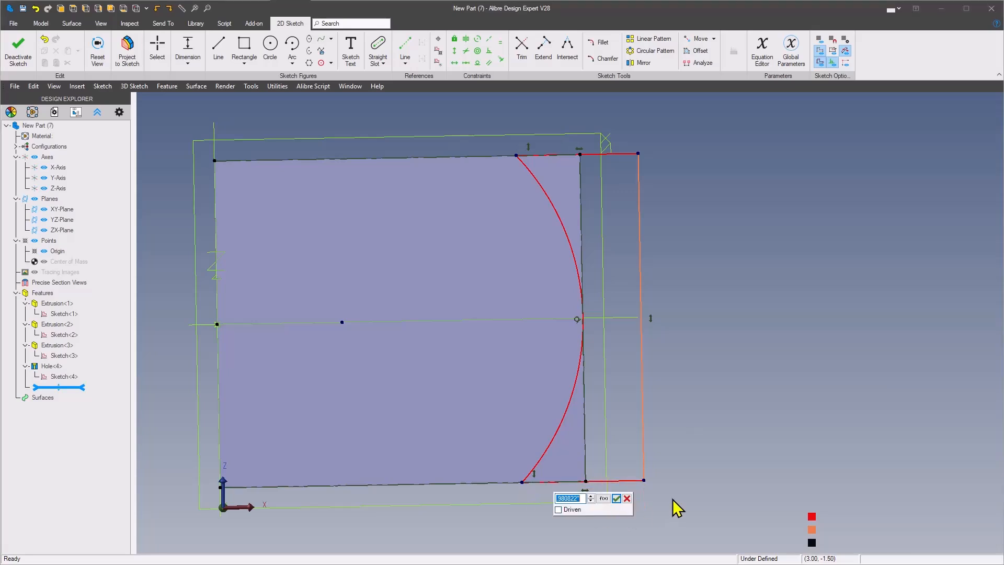
{"action": "key", "text": "Return"}
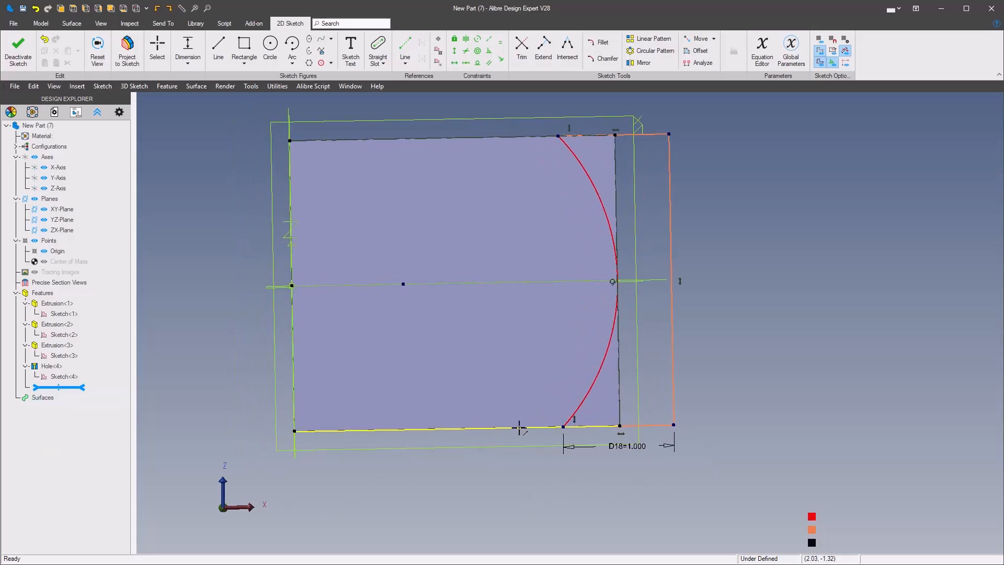
- Dimension the horizontal distance from the origin to the arc's lower endpoint as 5.25/2 in
{"action": "right_click", "coordinate": [396, 485]}
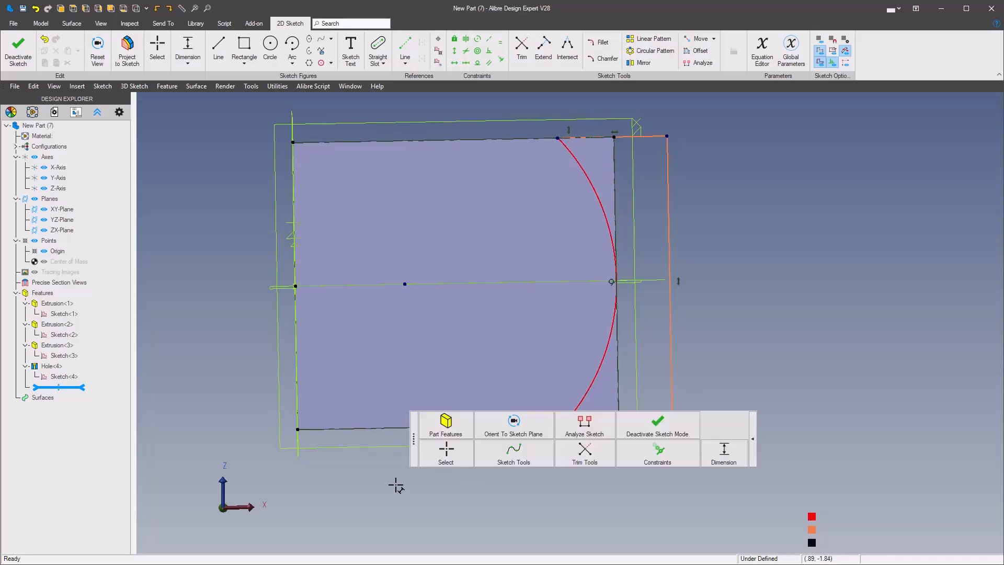
{"action": "left_click", "coordinate": [743, 445]}
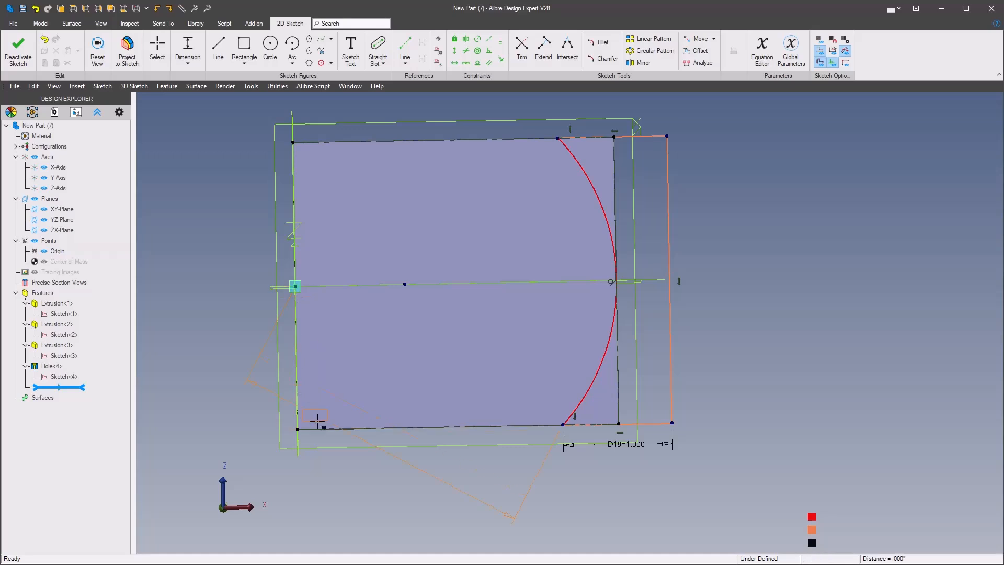
{"action": "left_click", "coordinate": [404, 481]}
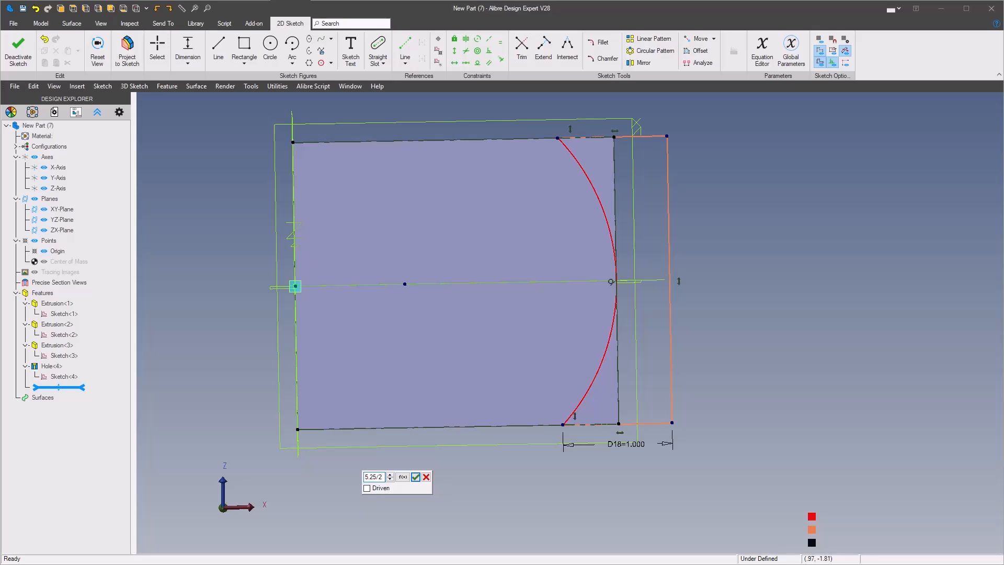
{"action": "key", "text": "Return"}
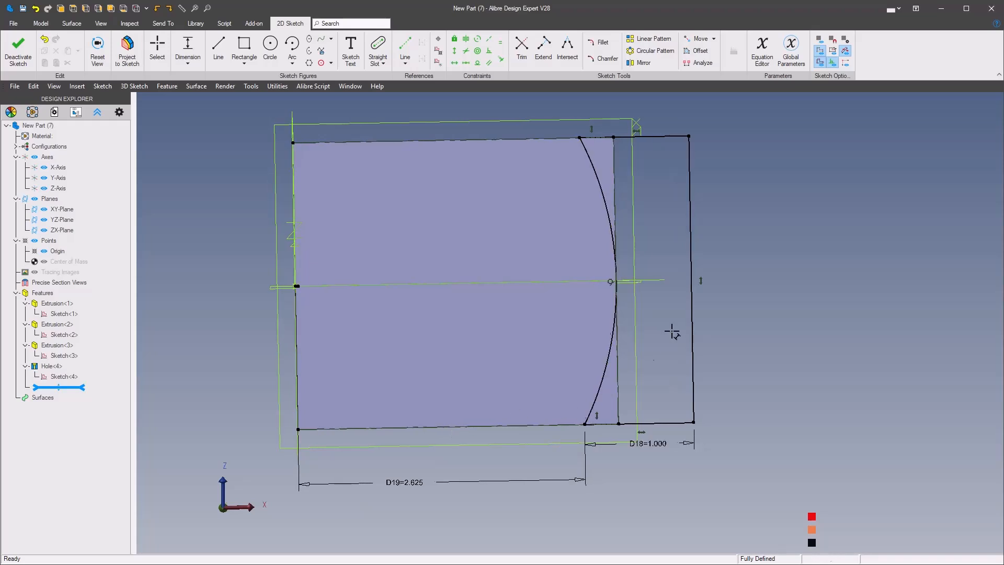
- Cut-extrude the closed arc profile through the entire part to curve the outer end
{"action": "scroll", "coordinate": [737, 325], "scroll_direction": "down", "scroll_amount": 1}
{"action": "right_click", "coordinate": [737, 325]}
{"action": "mouse_move", "coordinate": [689, 262]}
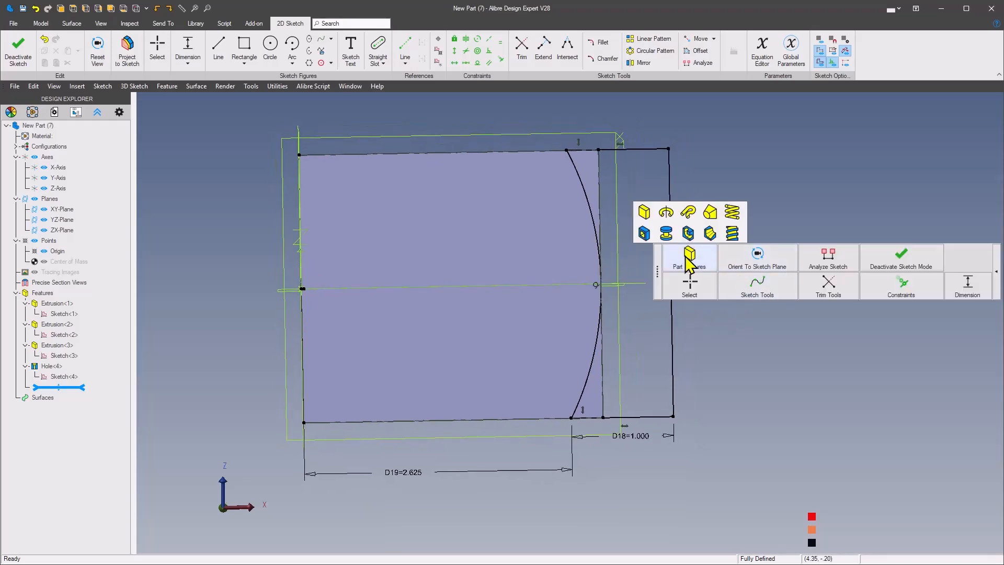
{"action": "left_click", "coordinate": [643, 232]}
{"action": "left_click", "coordinate": [279, 186]}
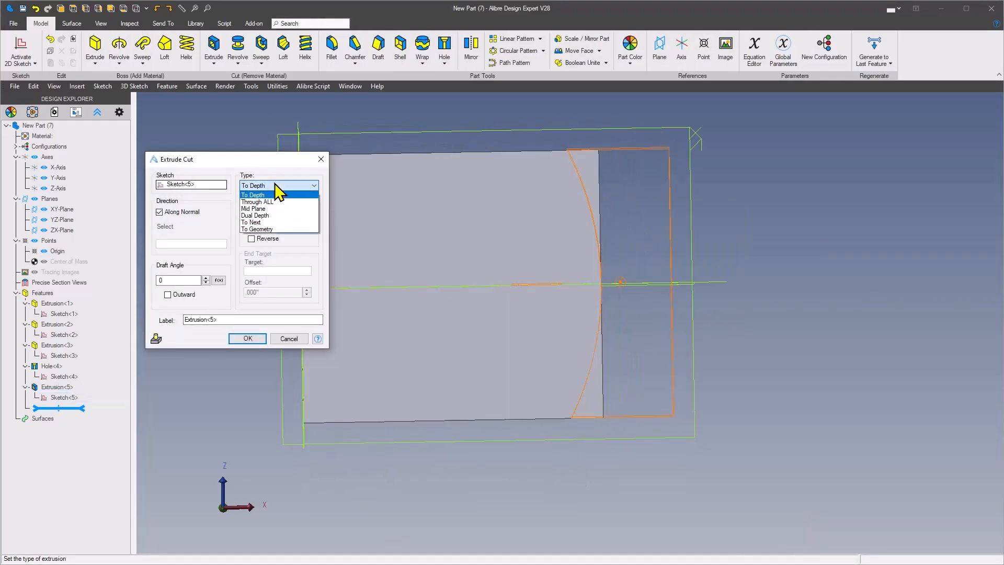
{"action": "left_click", "coordinate": [277, 194]}
{"action": "left_click", "coordinate": [282, 186]}
{"action": "left_click", "coordinate": [284, 210]}
{"action": "left_click", "coordinate": [247, 339]}
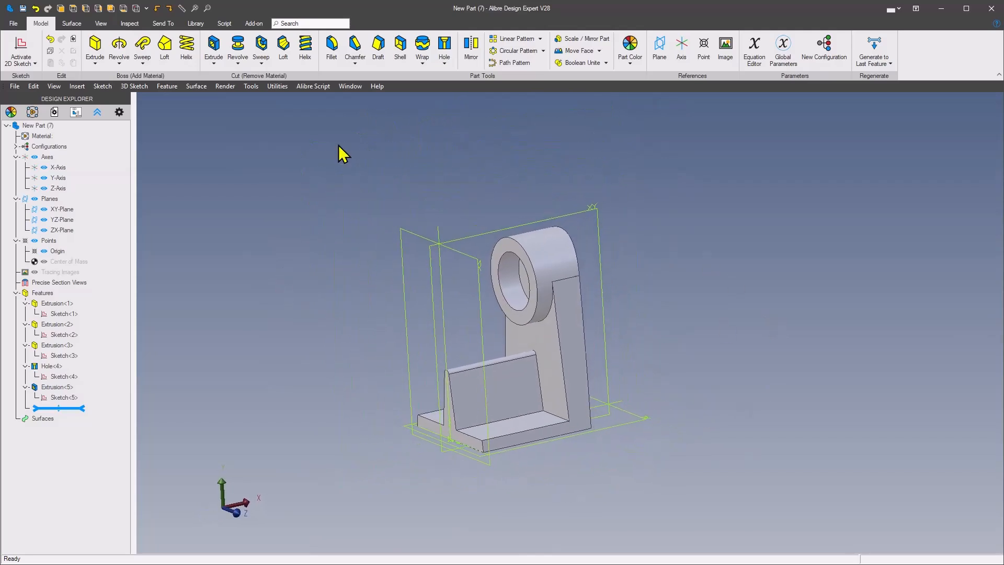
- Mirror the entire part about the YZ-Plane
{"action": "left_click", "coordinate": [473, 52]}
{"action": "left_click", "coordinate": [239, 118]}
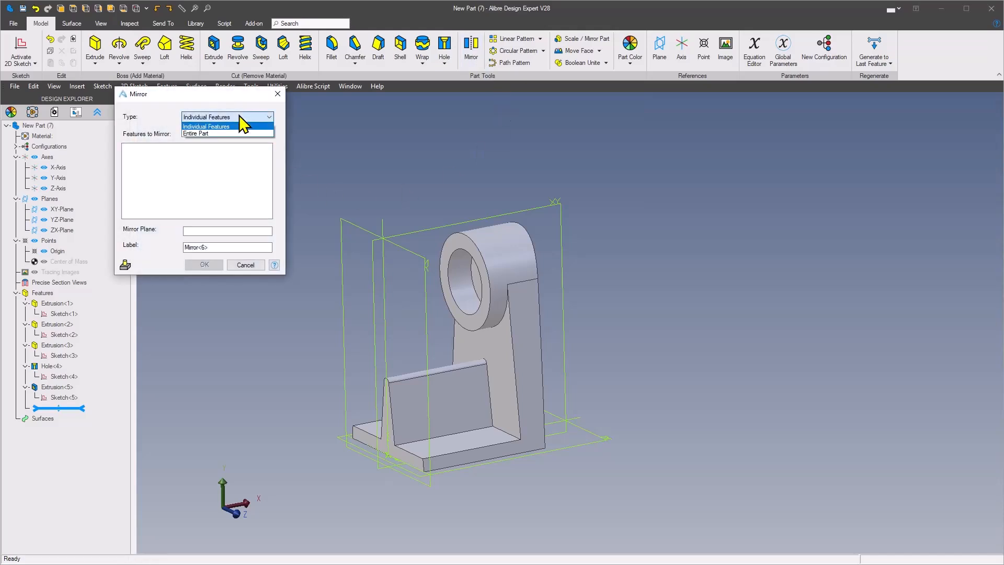
{"action": "left_click", "coordinate": [200, 134]}
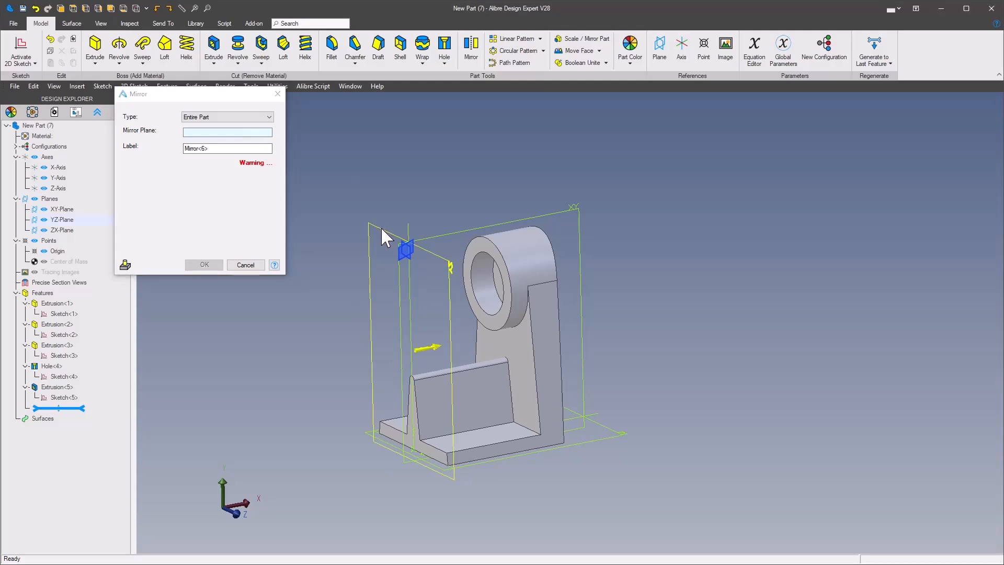
{"action": "left_click", "coordinate": [386, 233]}
{"action": "left_click", "coordinate": [204, 264]}
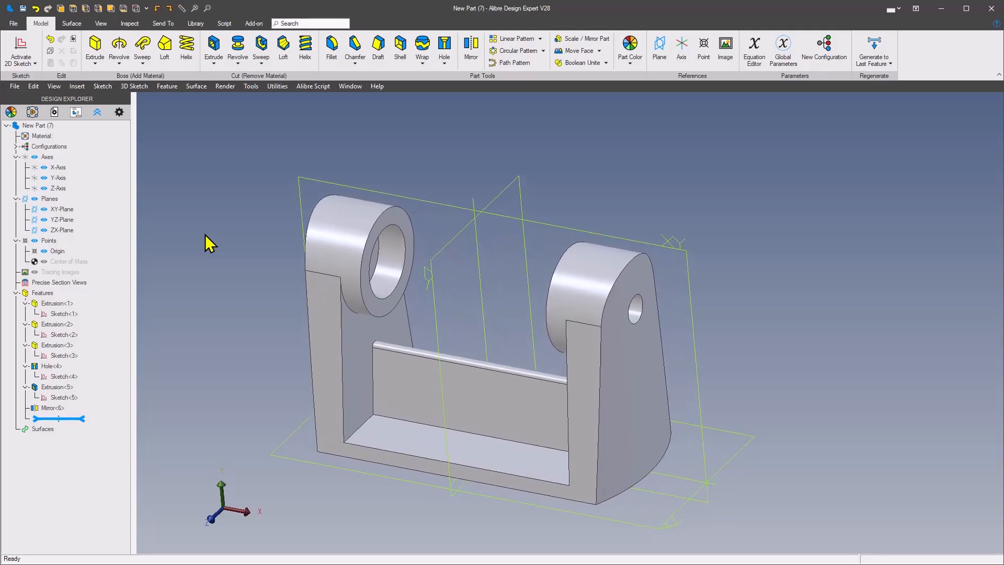
- Ahead of the mirror feature, fillet the two inner edges between base and upright at 0.500 in radius, and regenerate to the last feature
{"action": "left_click_drag", "start_coordinate": [79, 418], "coordinate": [78, 407]}
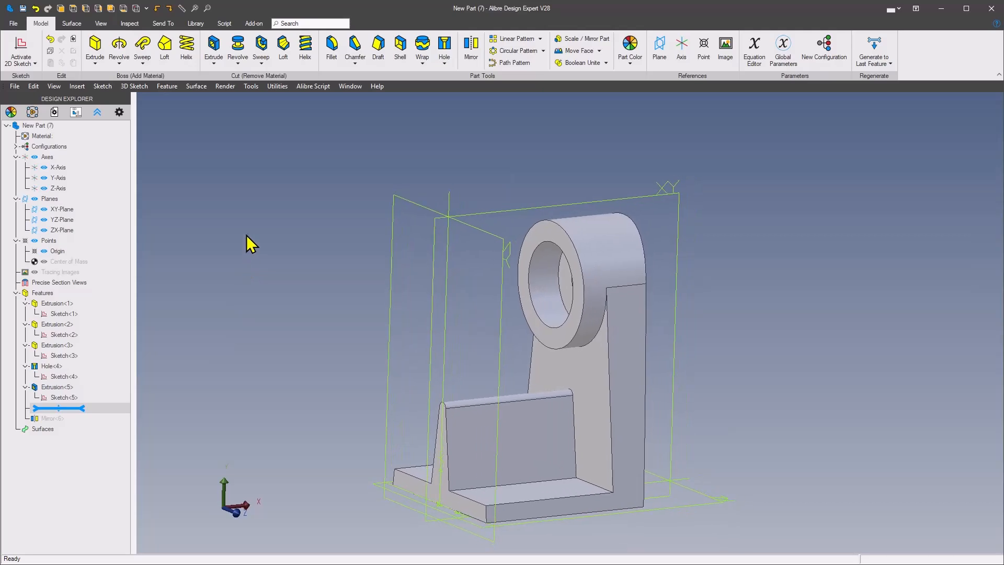
{"action": "left_click", "coordinate": [332, 49]}
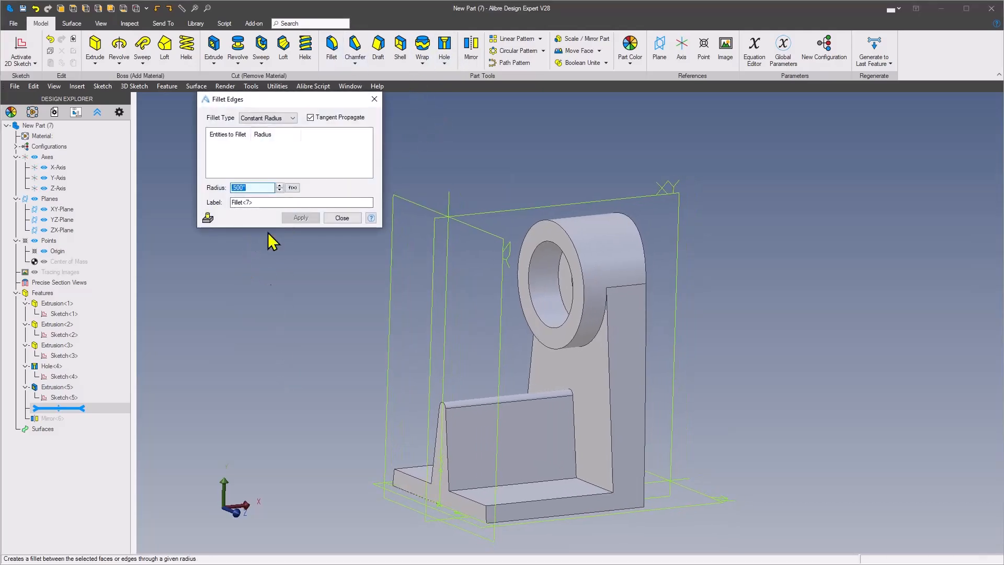
{"action": "scroll", "coordinate": [519, 464], "scroll_direction": "up", "scroll_amount": 2}
{"action": "left_click", "coordinate": [570, 422]}
{"action": "middle_click_drag", "start_coordinate": [567, 419], "coordinate": [507, 421]}
{"action": "left_click", "coordinate": [502, 428]}
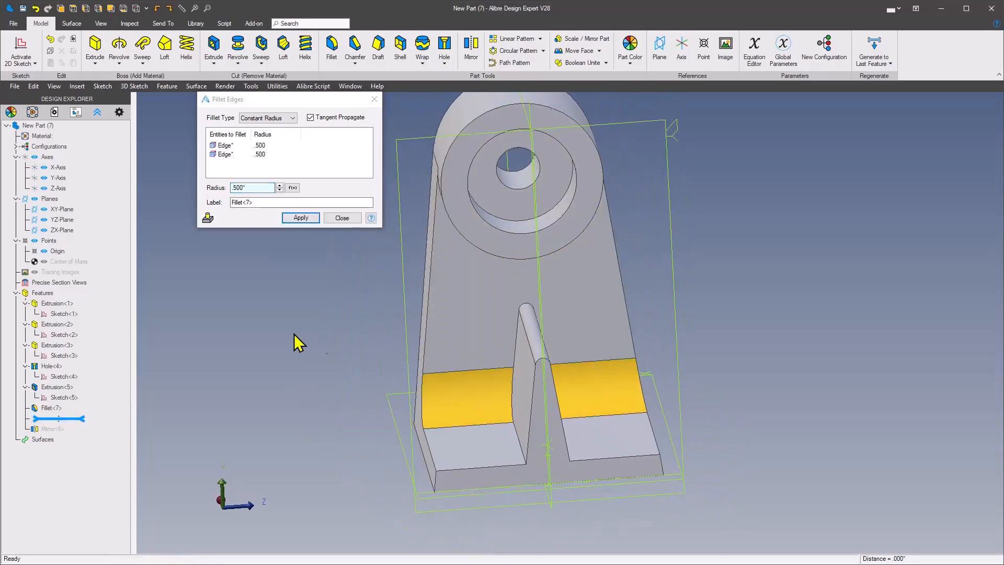
{"action": "left_click", "coordinate": [300, 217]}
{"action": "left_click", "coordinate": [342, 217]}
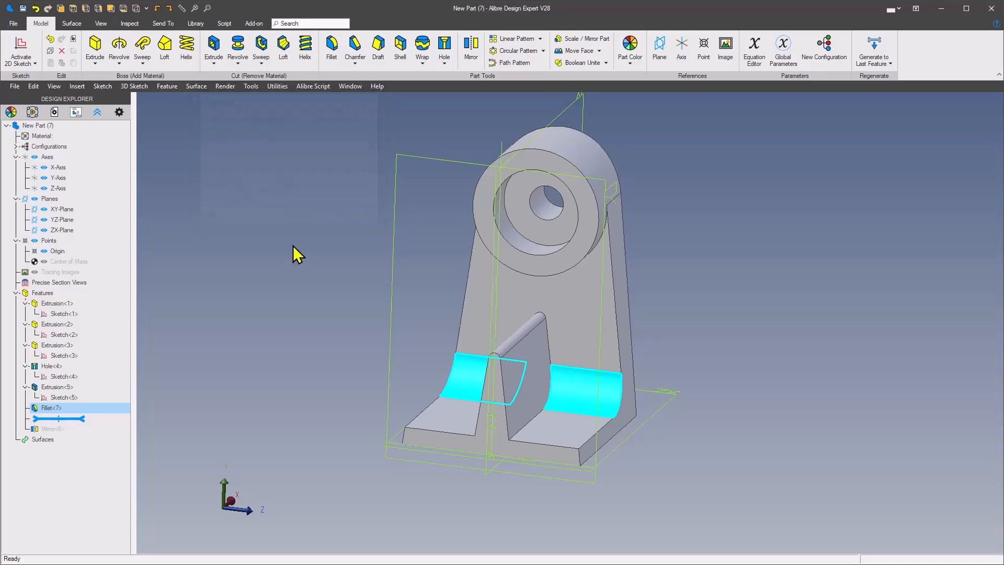
{"action": "left_click", "coordinate": [872, 50]}
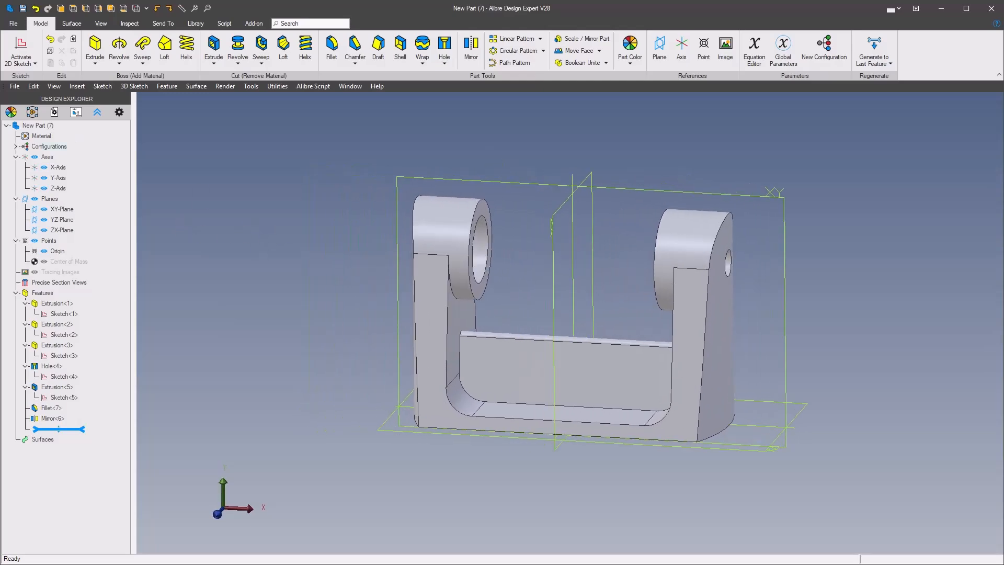
- Switch to the buffer stand drawing image and move its window to show all dimensions and the material specification
{"action": "key", "text": "alt+Tab"}
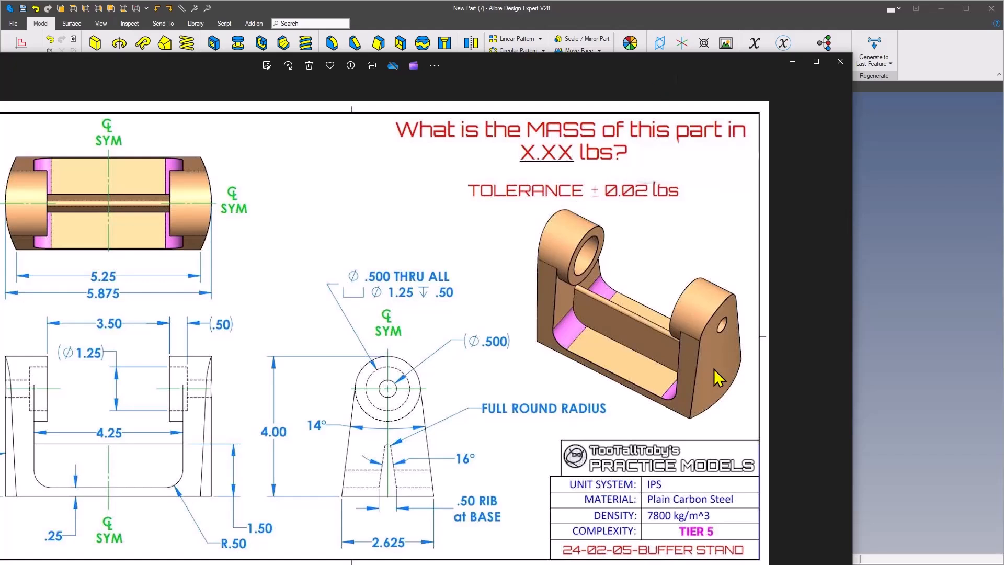
{"action": "left_click_drag", "start_coordinate": [494, 71], "coordinate": [574, 56]}
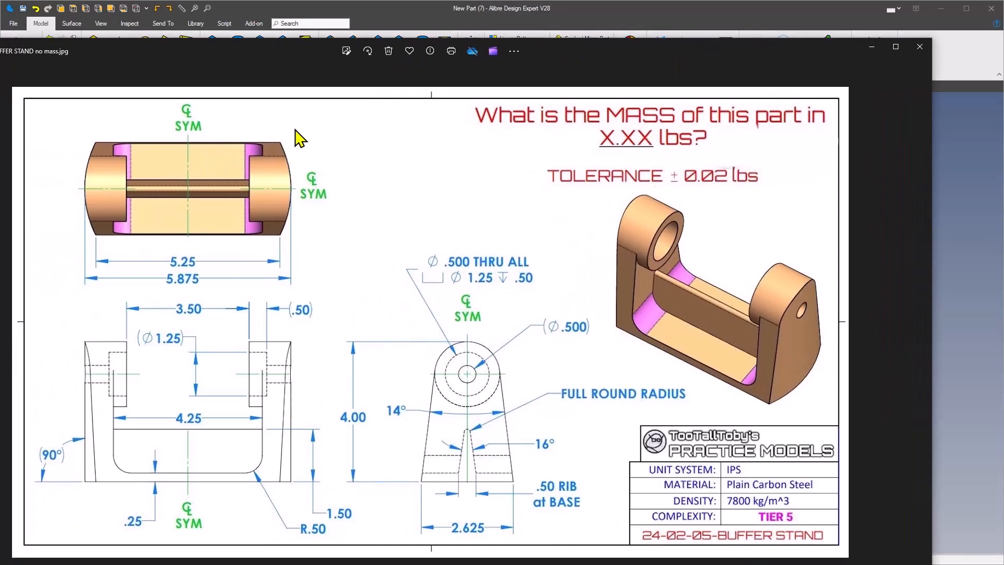